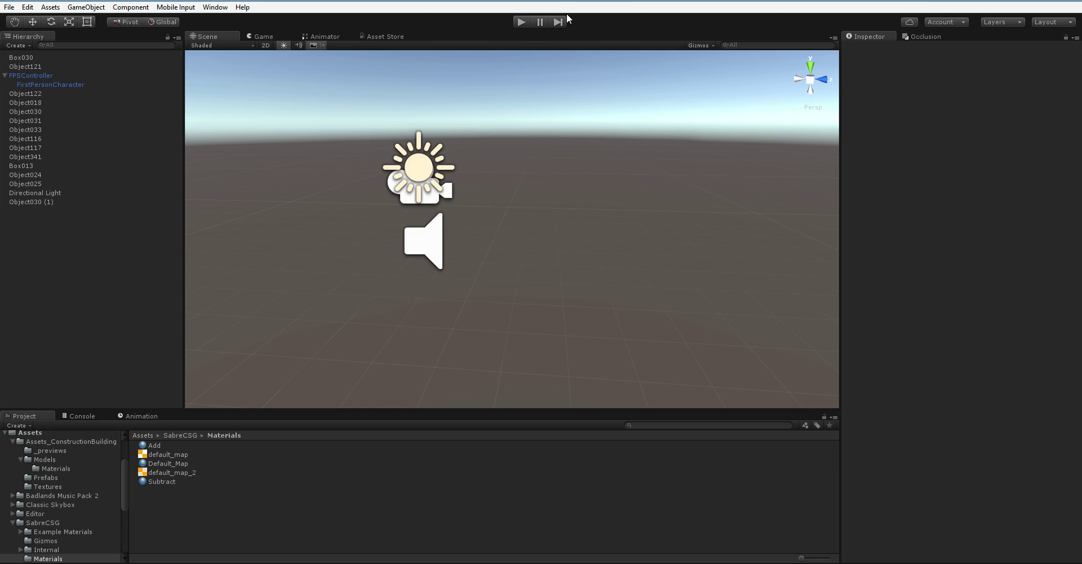
Play-test the scene briefly and examine the concrete floor and wall pieces laid out in it
click(521, 22)
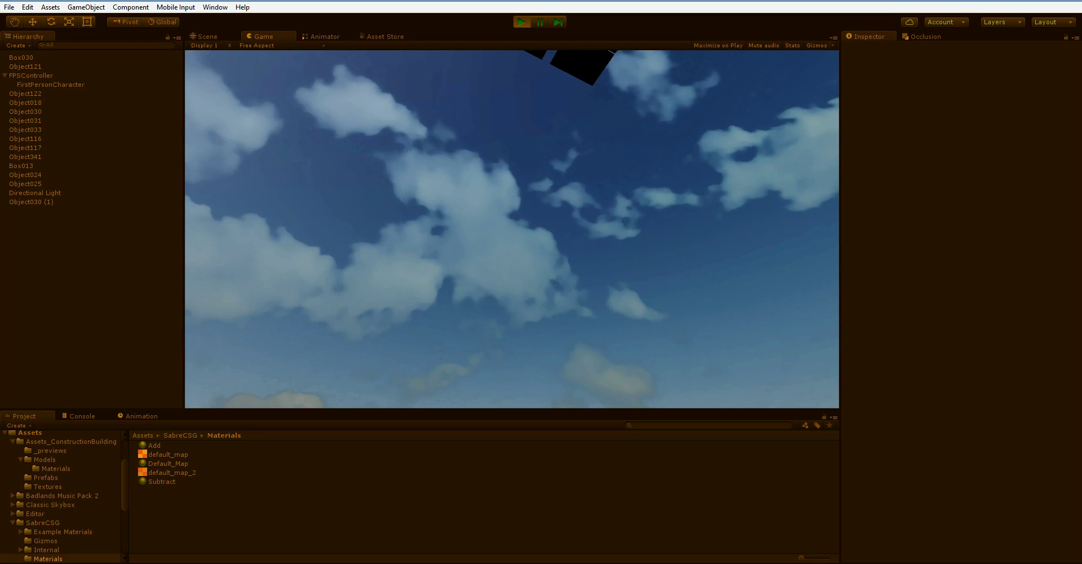
key(ctrl+p)
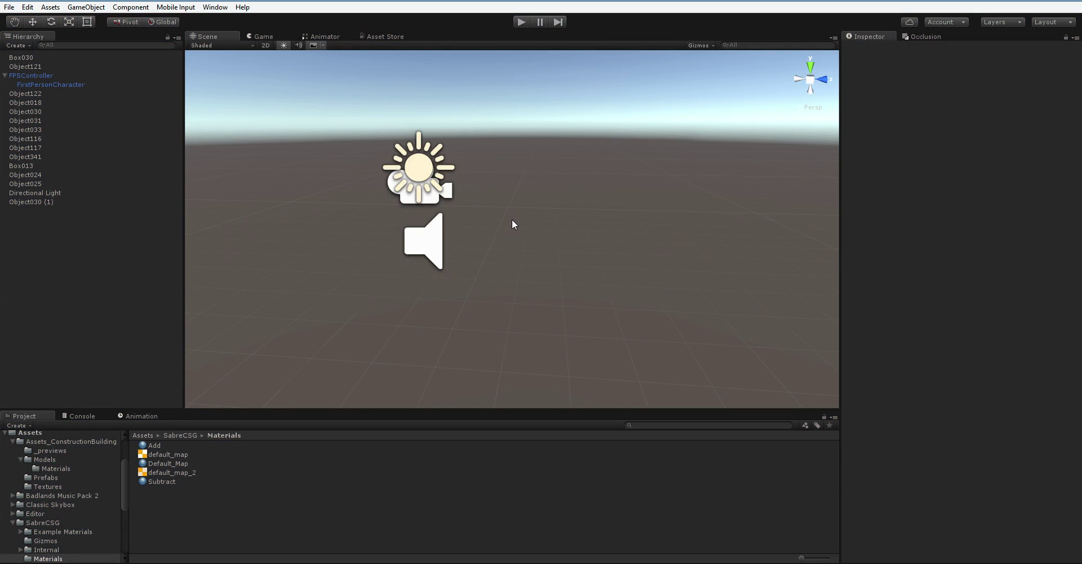
right_drag(377, 271, 311, 359)
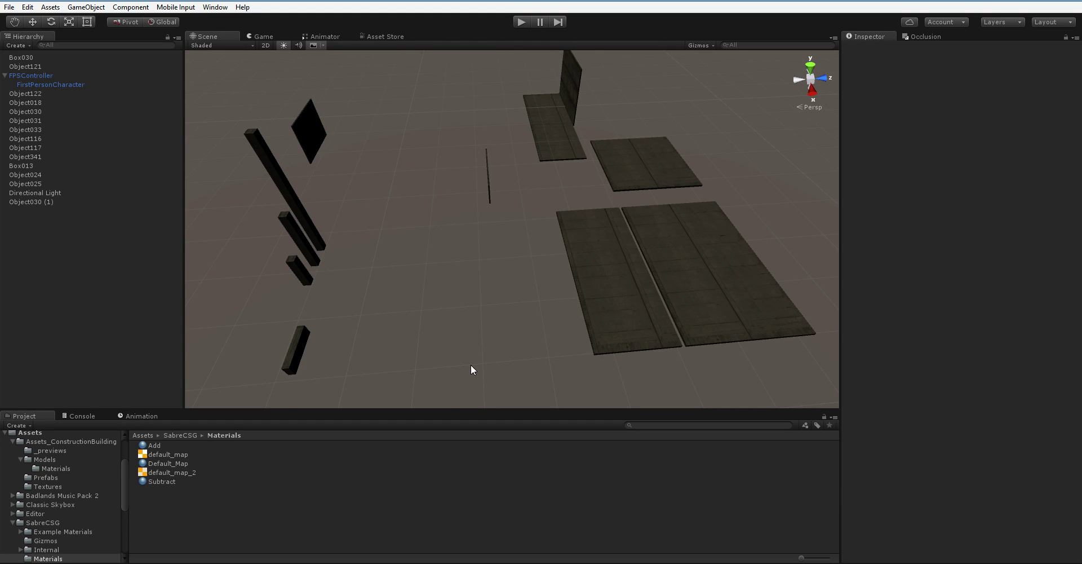
mouse_move(473, 367)
right_down()
mouse_move(449, 404)
mouse_move(473, 370)
right_up()
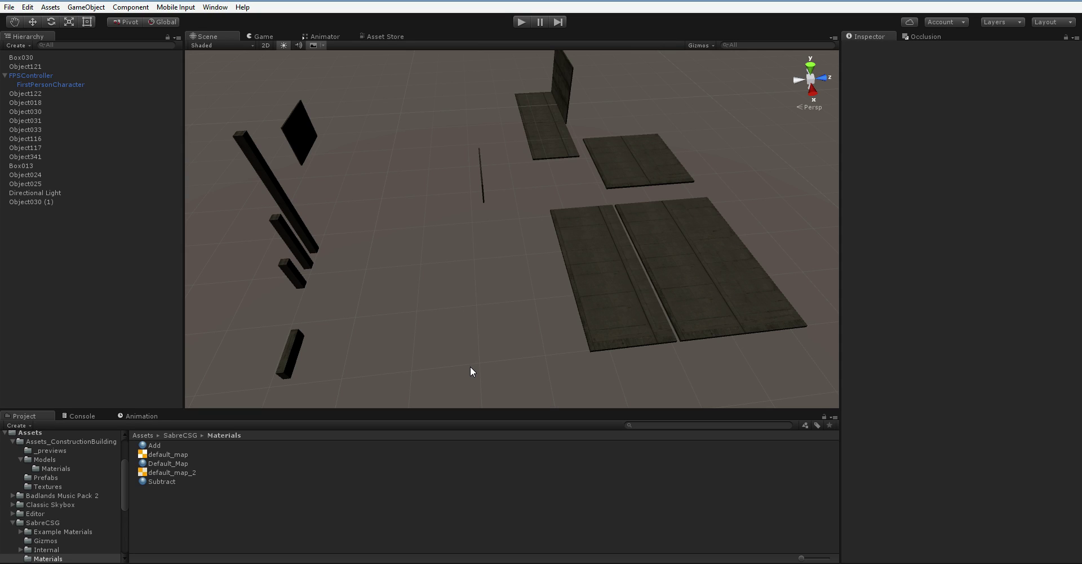
alt+drag(548, 279, 305, 214)
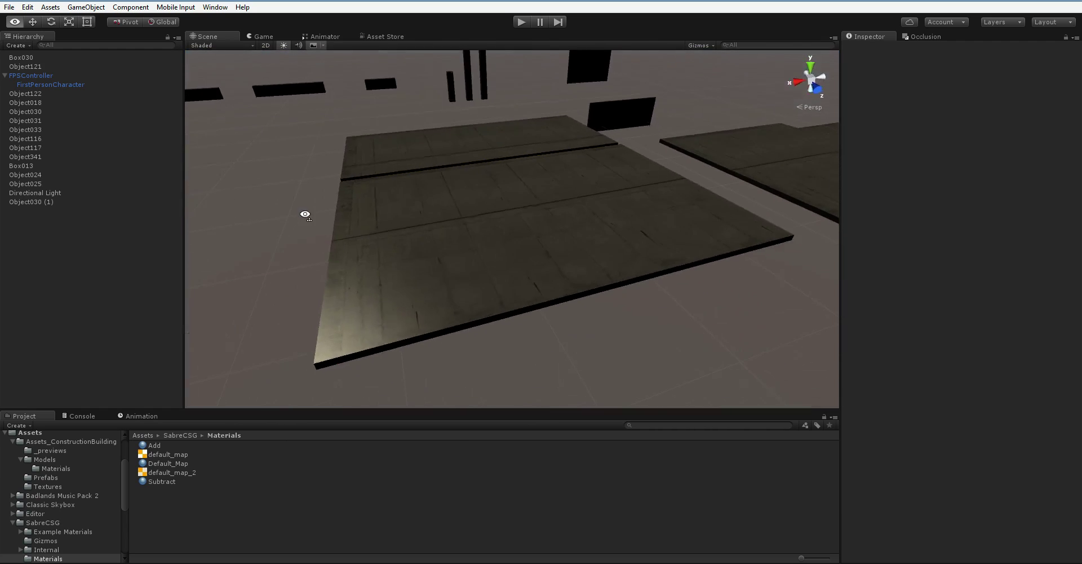
click(450, 232)
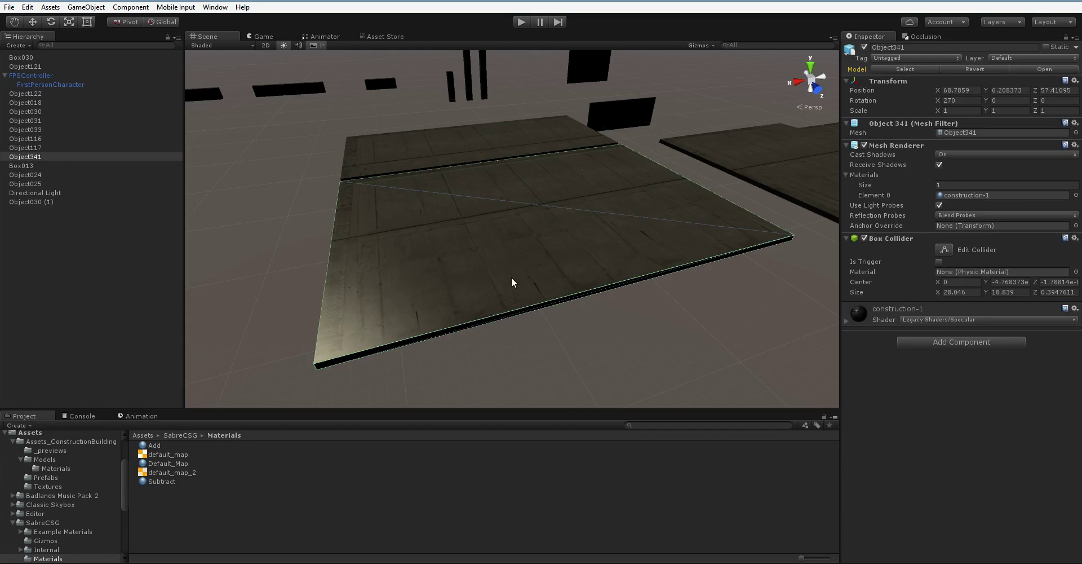
alt+drag(512, 277, 852, 257)
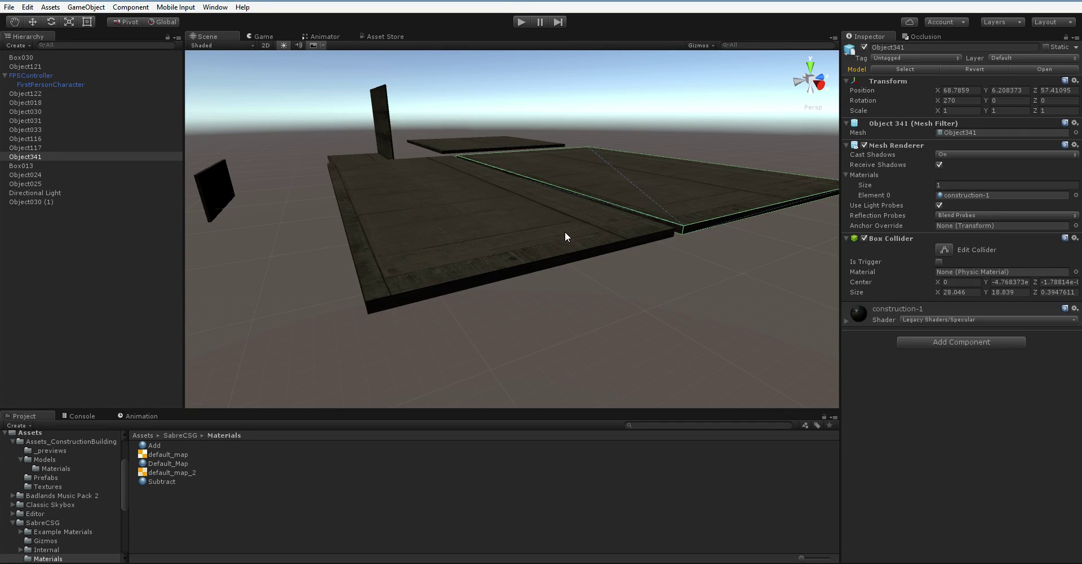
Move the floor slab Object030 along Z to 0.5 so it lies beneath the first-person controller
right_drag(565, 231, 488, 188)
key(w)
click(501, 187)
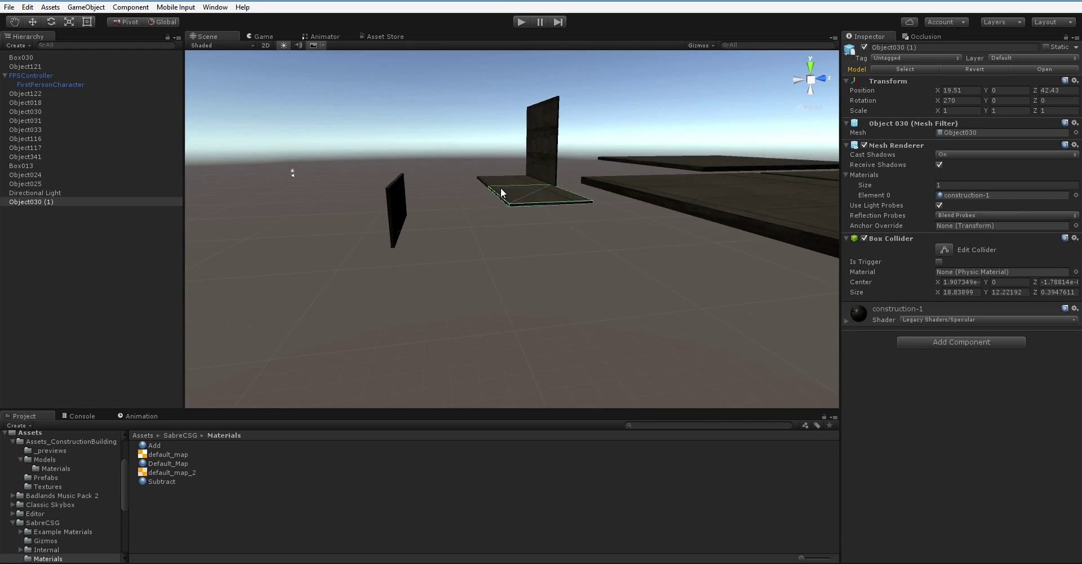
click(503, 188)
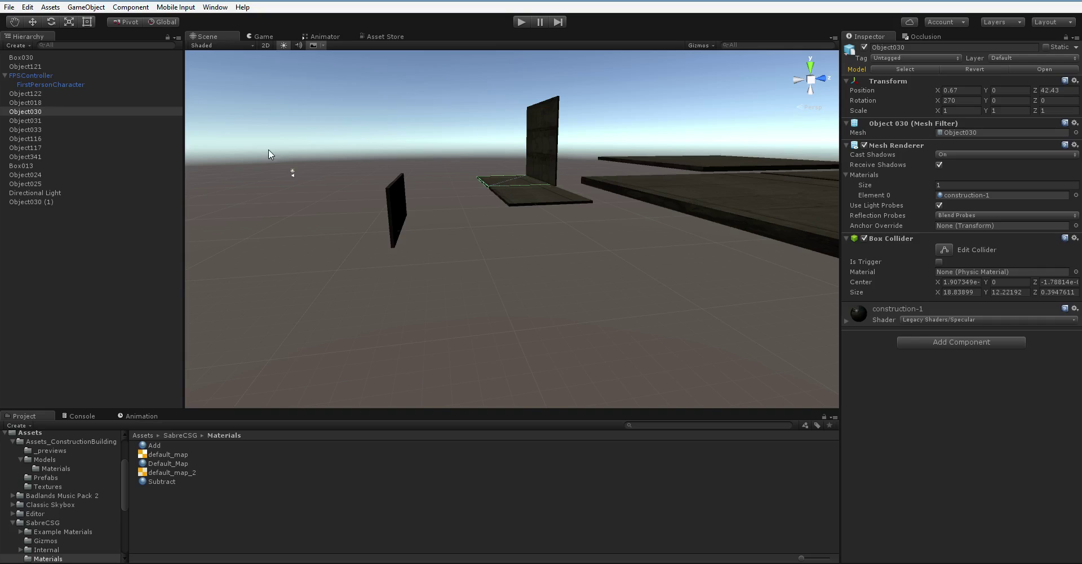
click(32, 21)
drag(549, 183, 360, 187)
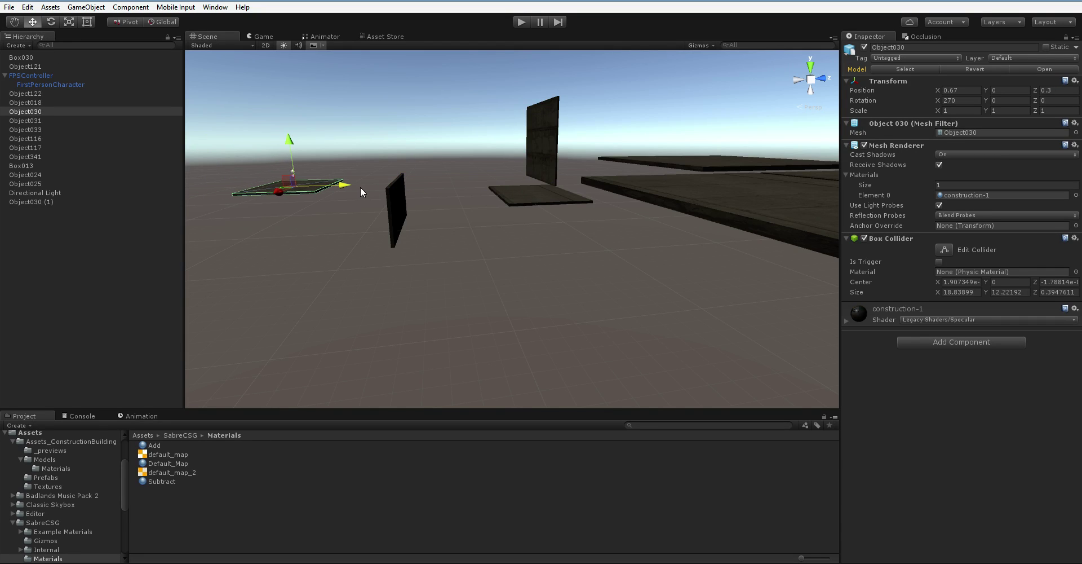
Play-test walking on the floor slab beneath the player and stop the game
click(520, 22)
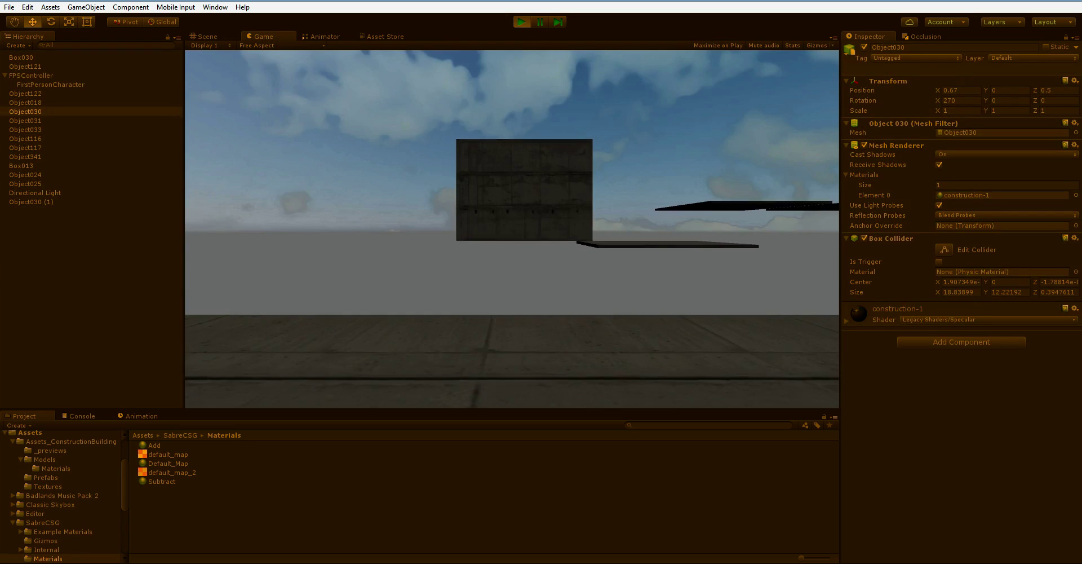
key(w)
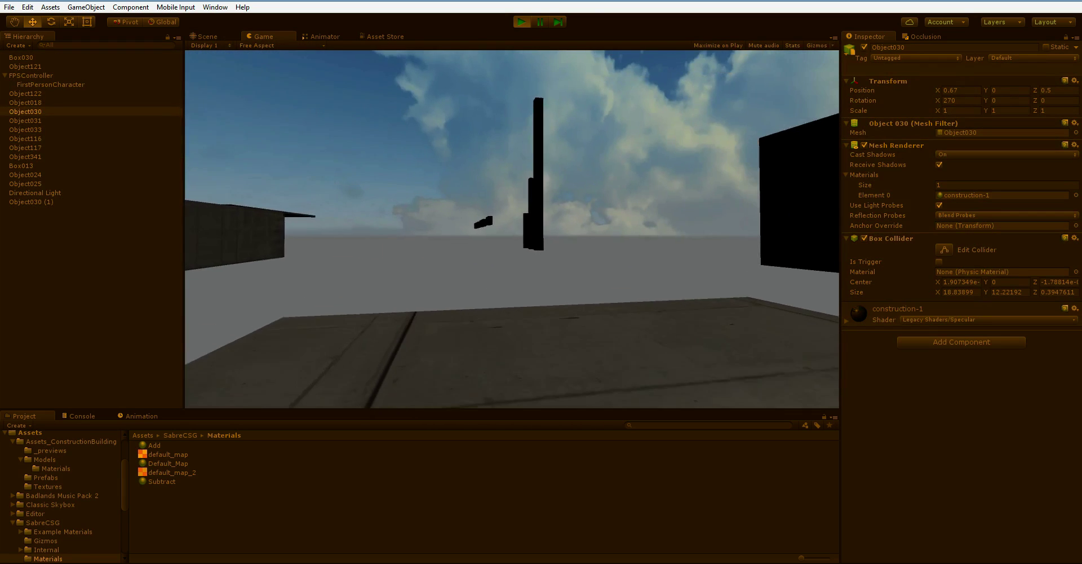
key(Escape)
key(ctrl+p)
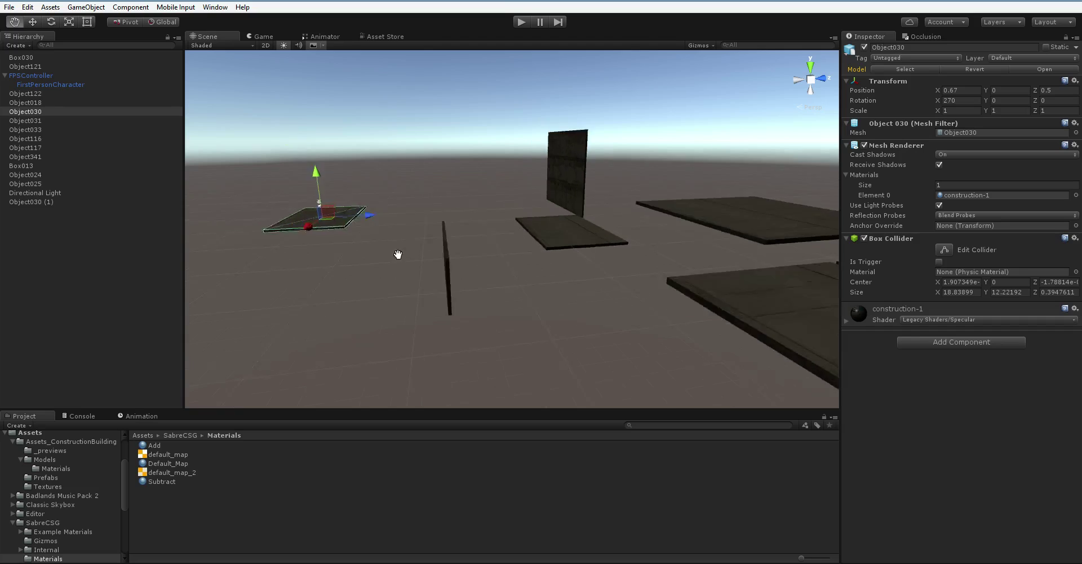
Snap the second floor slab, Object030 (1), end to end with the first at about X 19.51, Y -0.39, Z 0.5
middle_drag(398, 254, 445, 296)
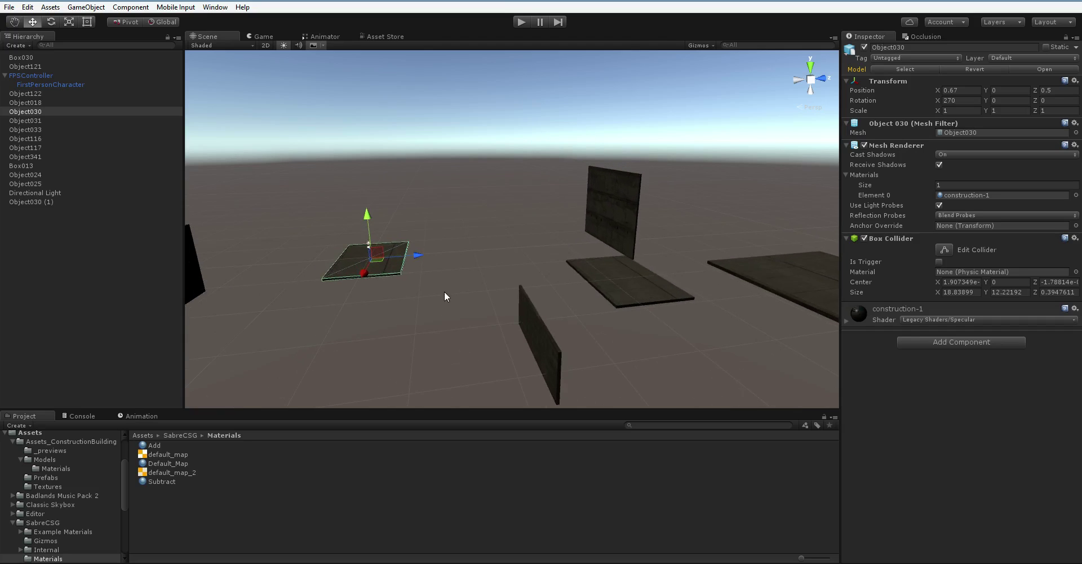
click(647, 285)
drag(644, 273, 564, 310)
click(27, 7)
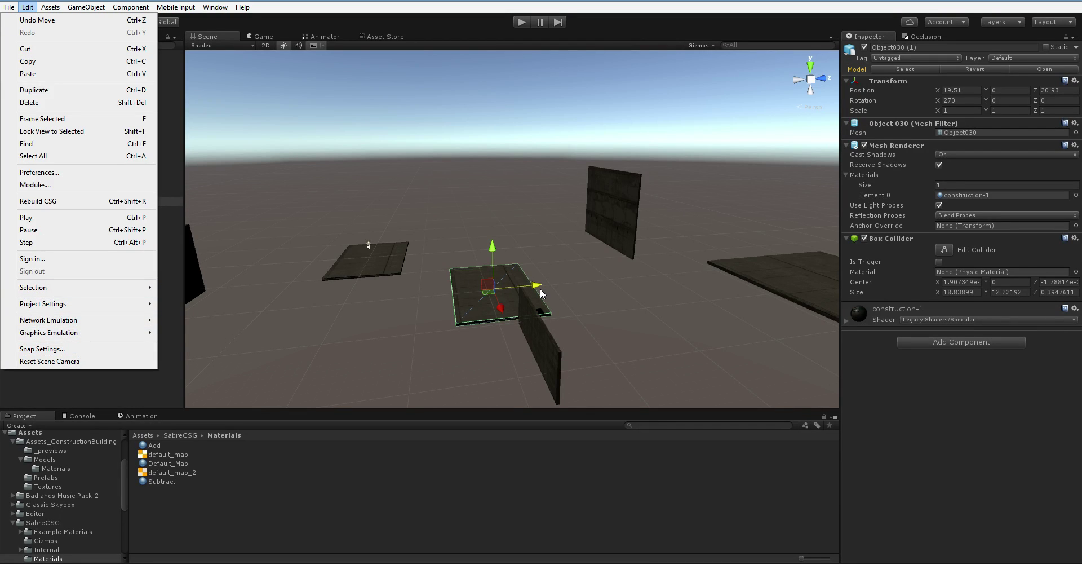
click(488, 285)
drag(479, 271, 324, 277)
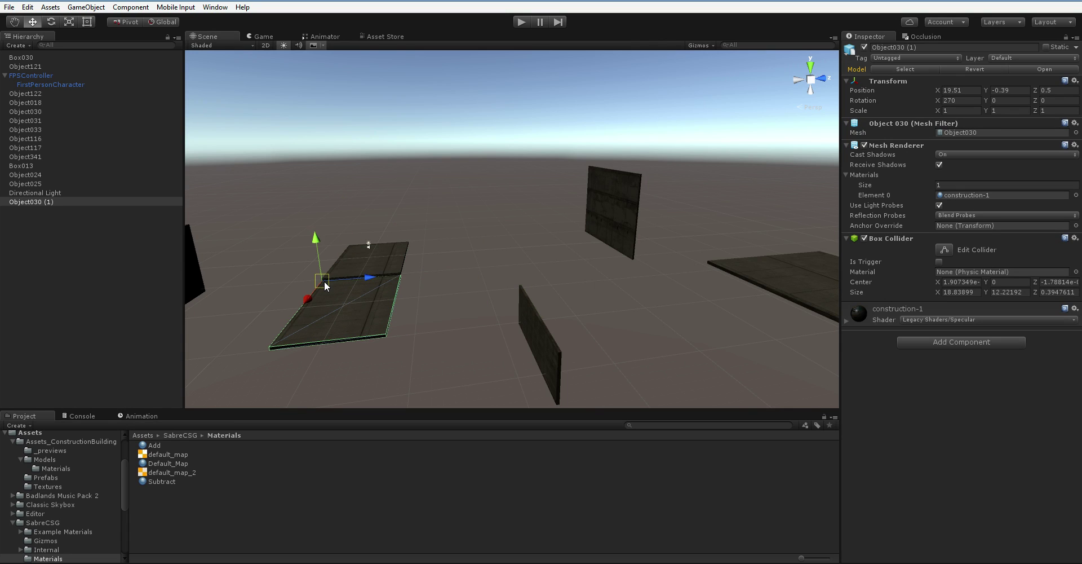
Place the wall Object117 along the first slab's side edge at X 1.9, Y -0.2, Z 6.8
click(587, 225)
drag(587, 224, 402, 253)
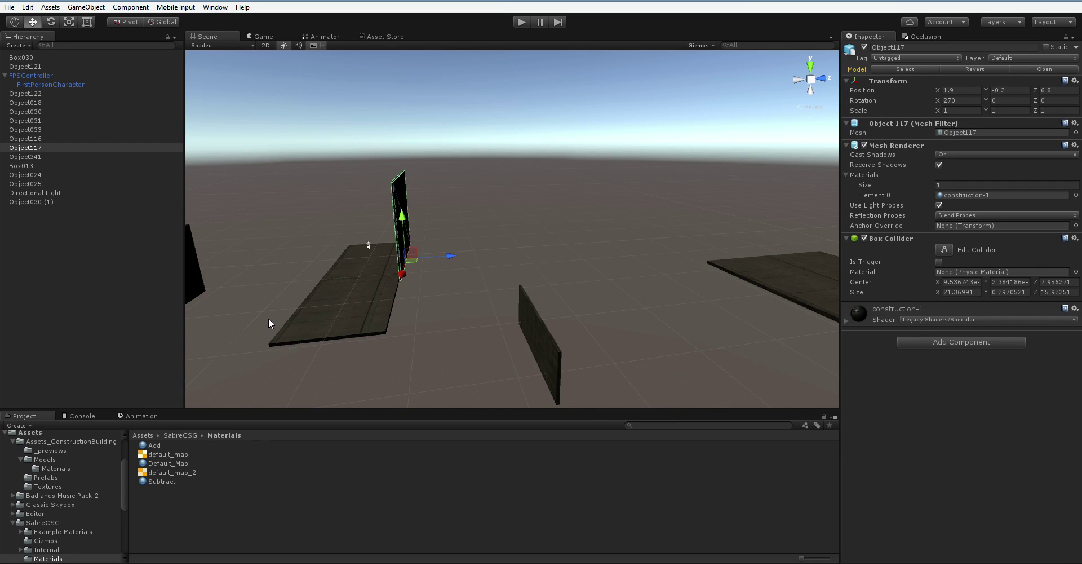
right_drag(439, 363, 499, 341)
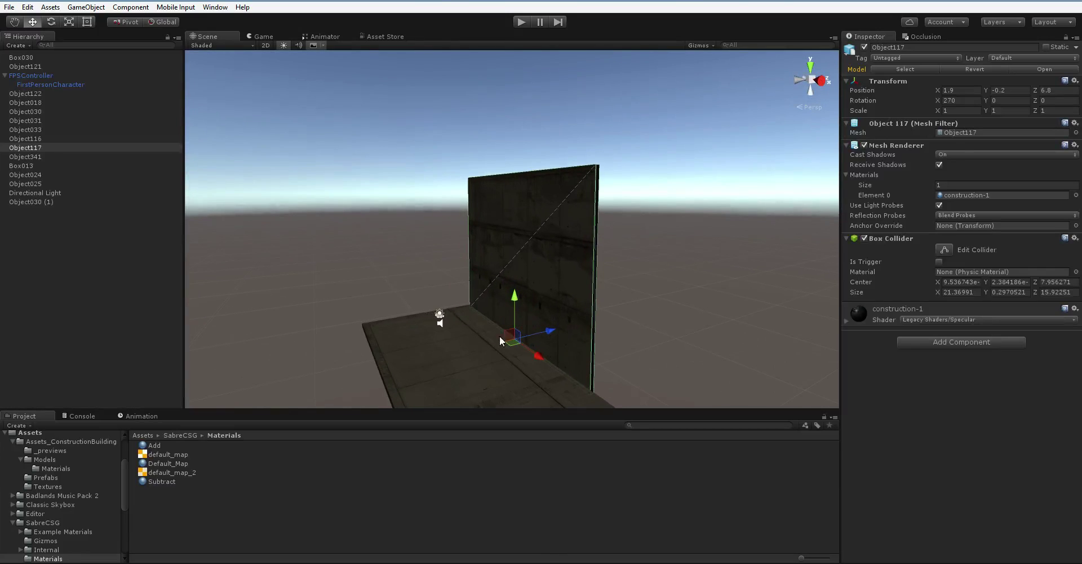
Play-test the corridor floor with its first wall and stop the game
click(519, 24)
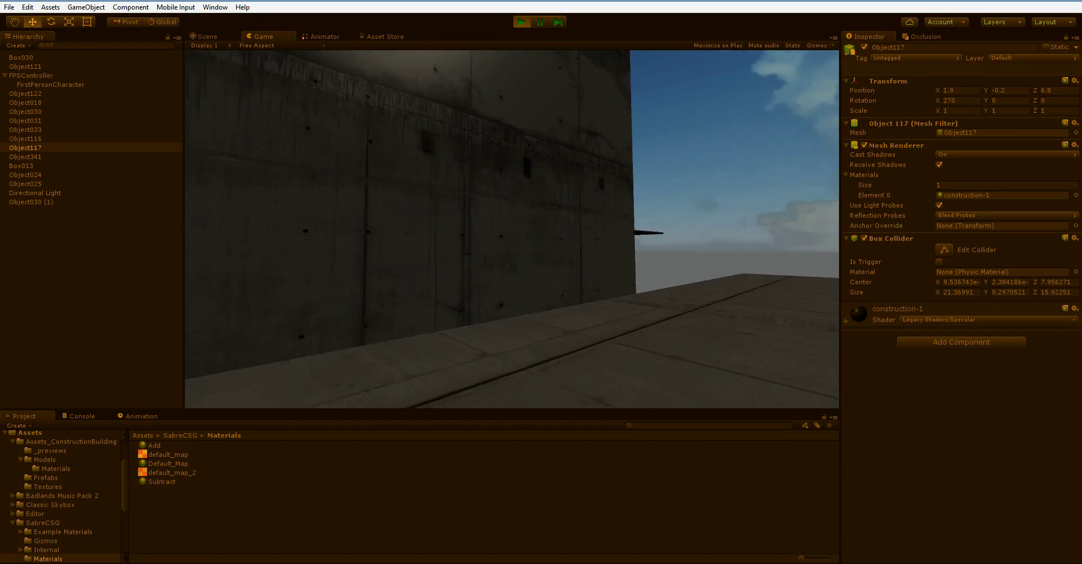
key(w)
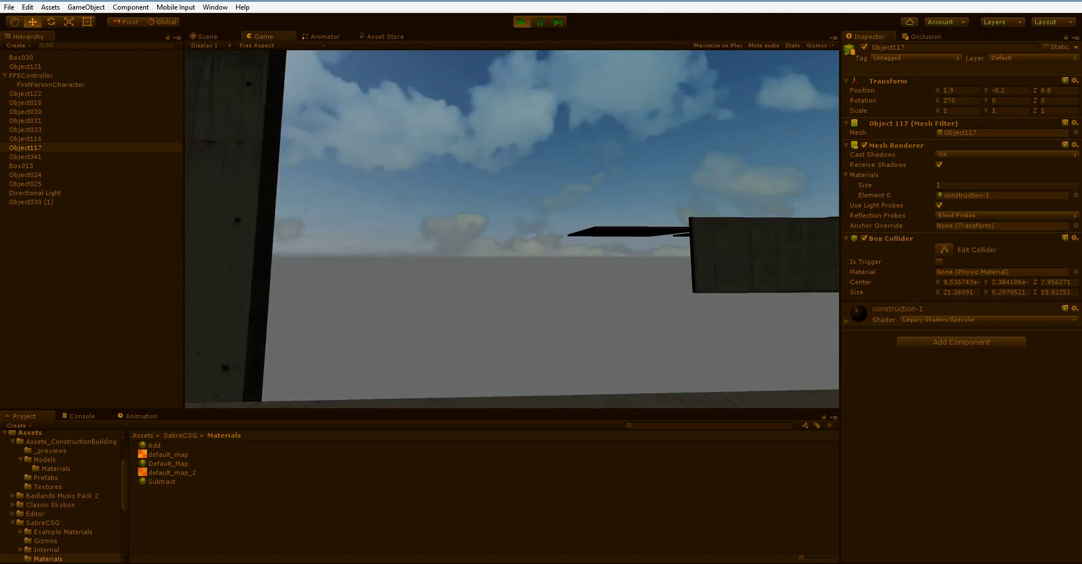
key(ctrl+p)
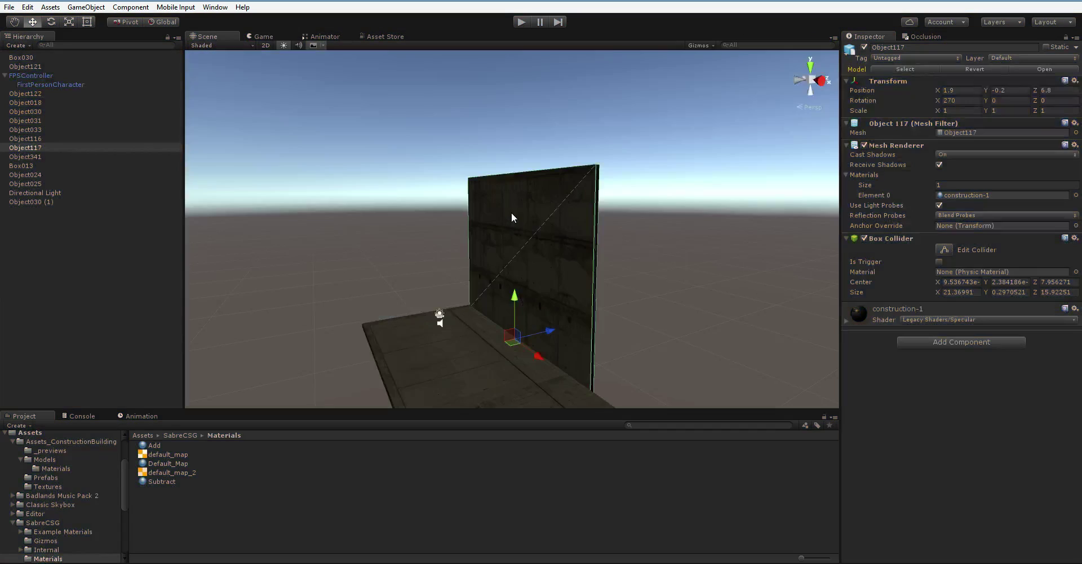
Duplicate the wall and both floor slabs together and rotate the copies about 180° around the X axis
scroll(535, 225, down, 4)
shift+click(506, 334)
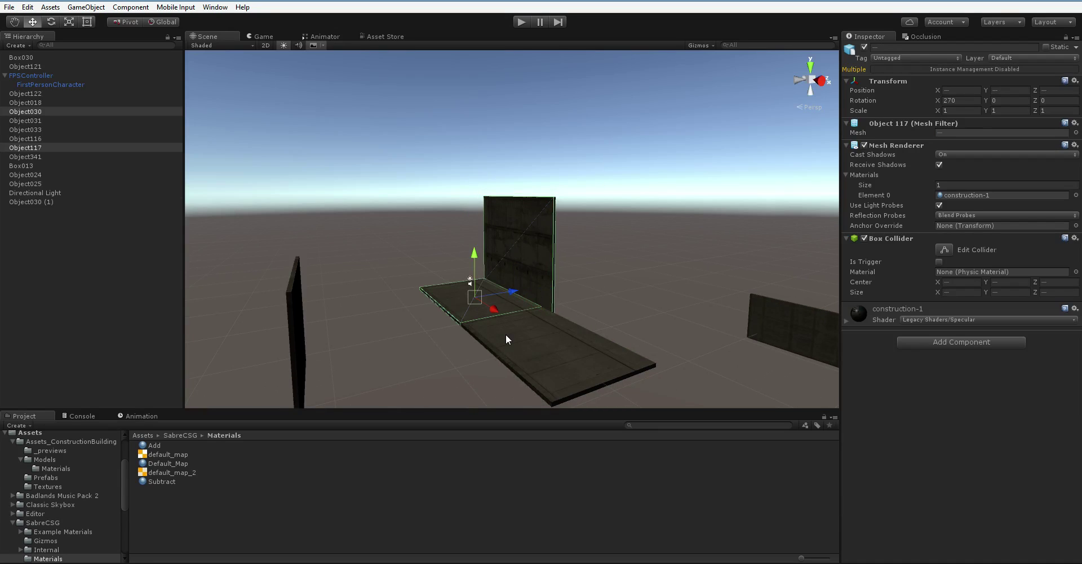
shift+click(523, 330)
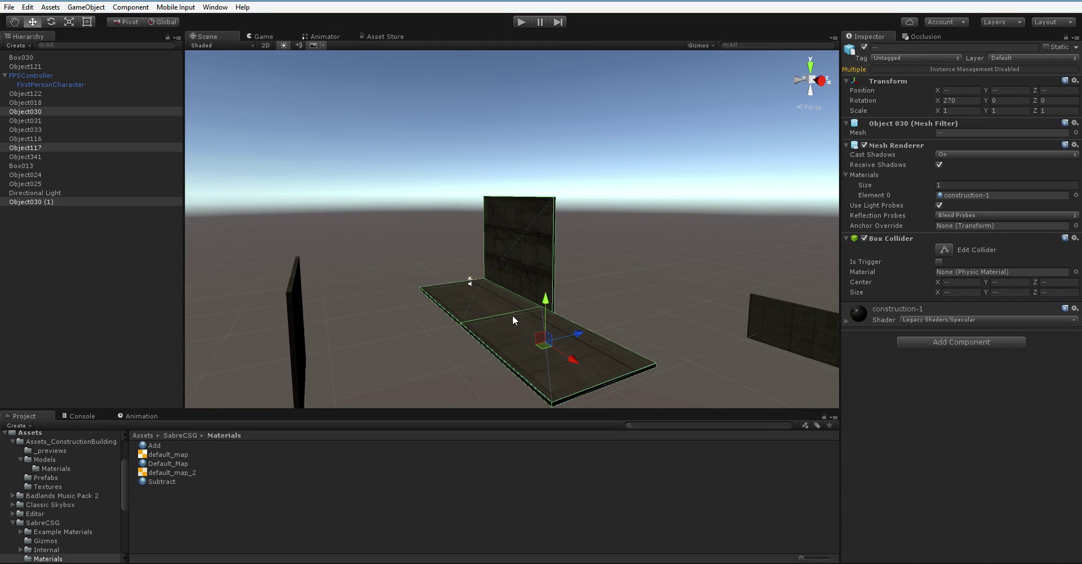
key(ctrl+d)
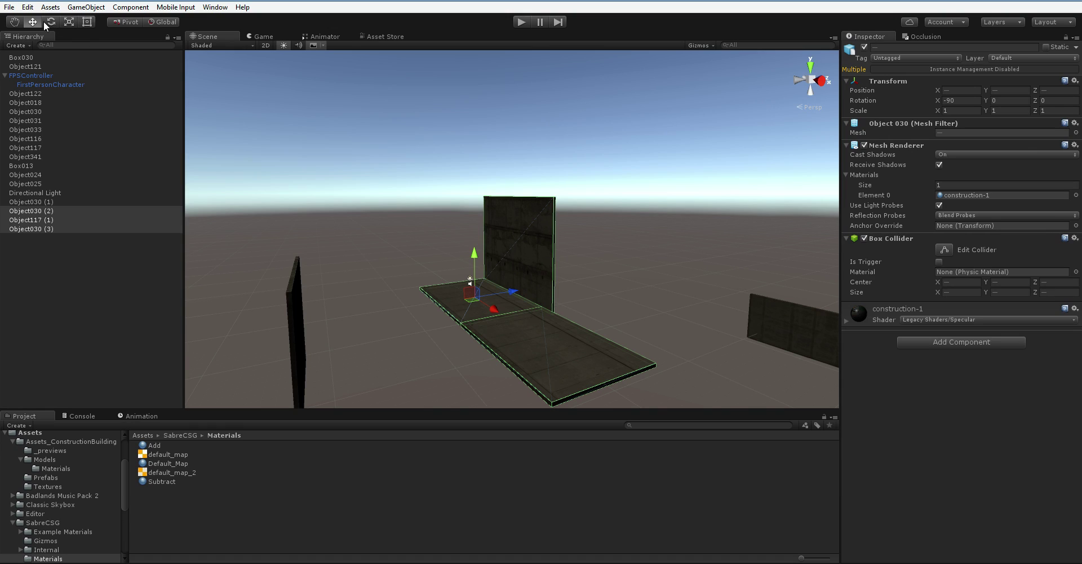
click(50, 22)
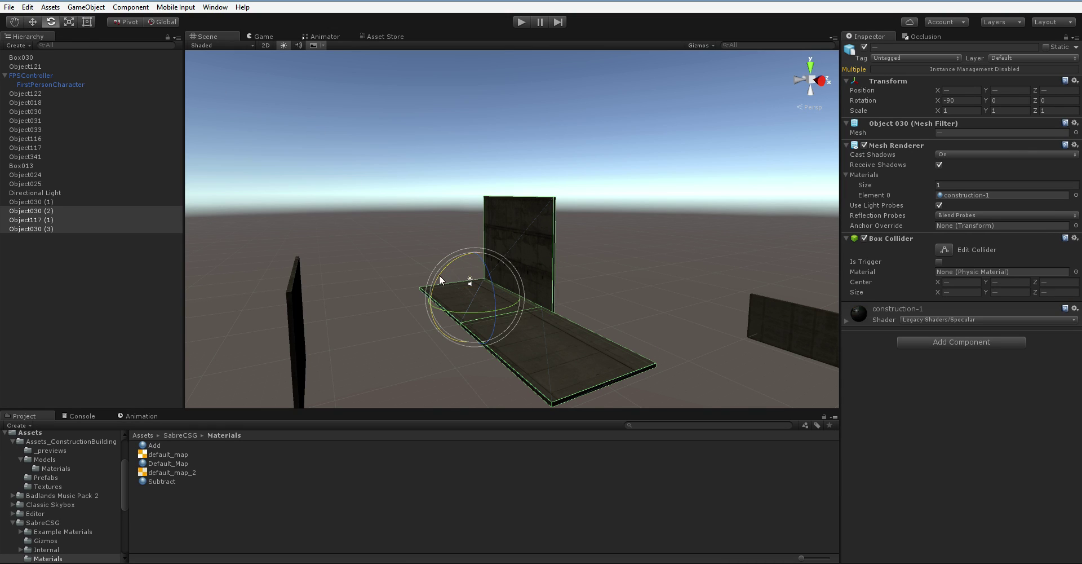
drag(456, 249, 346, 563)
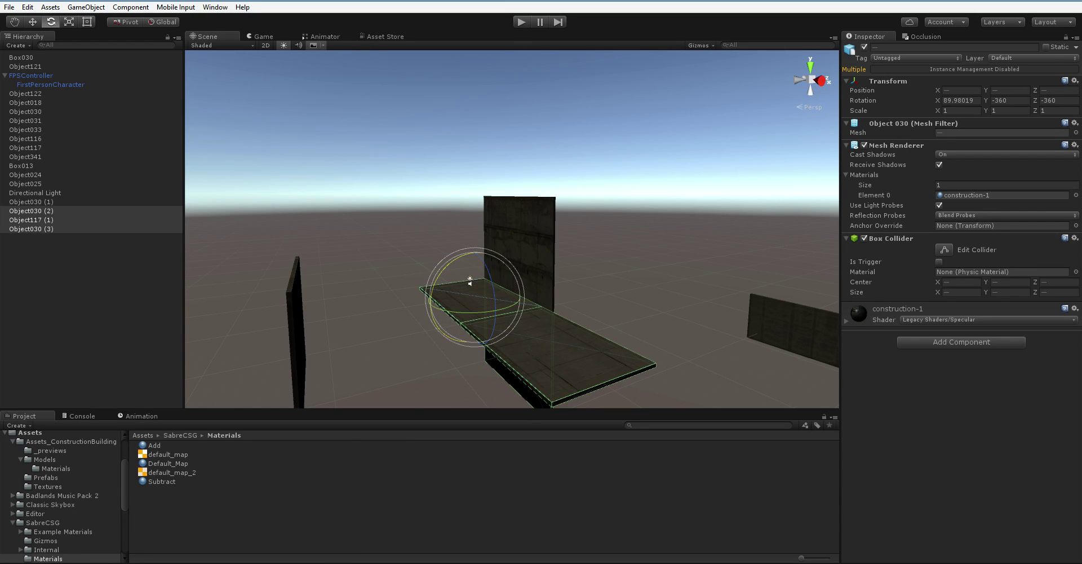
Vertex-snap the flipped copies onto the original wall's top corner to form the ceiling and second wall
click(32, 21)
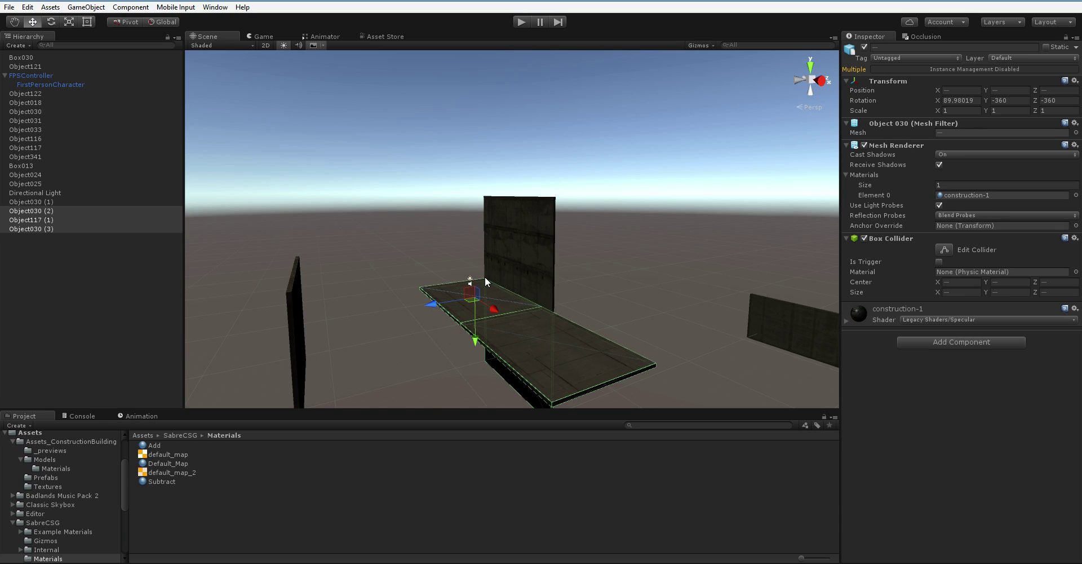
key(v)
drag(484, 280, 483, 196)
Vertex-snap the original wall Object117 to the ceiling's opposite edge at X 1.87, Y -0.61, Z -5.76
right_drag(609, 311, 501, 304)
key(d)
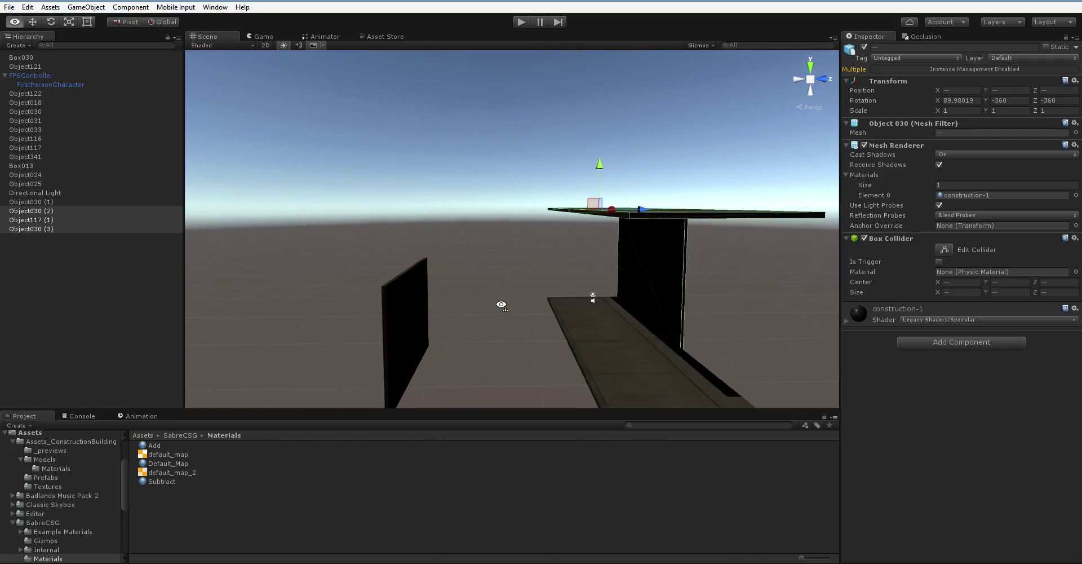
alt+drag(501, 305, 470, 296)
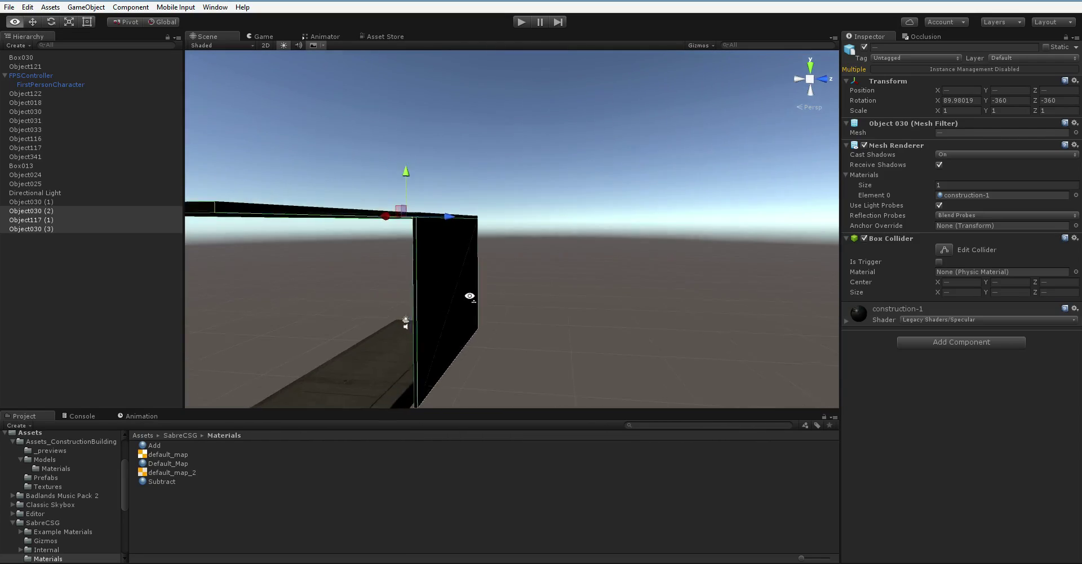
click(464, 298)
right_drag(470, 296, 495, 296)
right_drag(381, 259, 514, 223)
key(v)
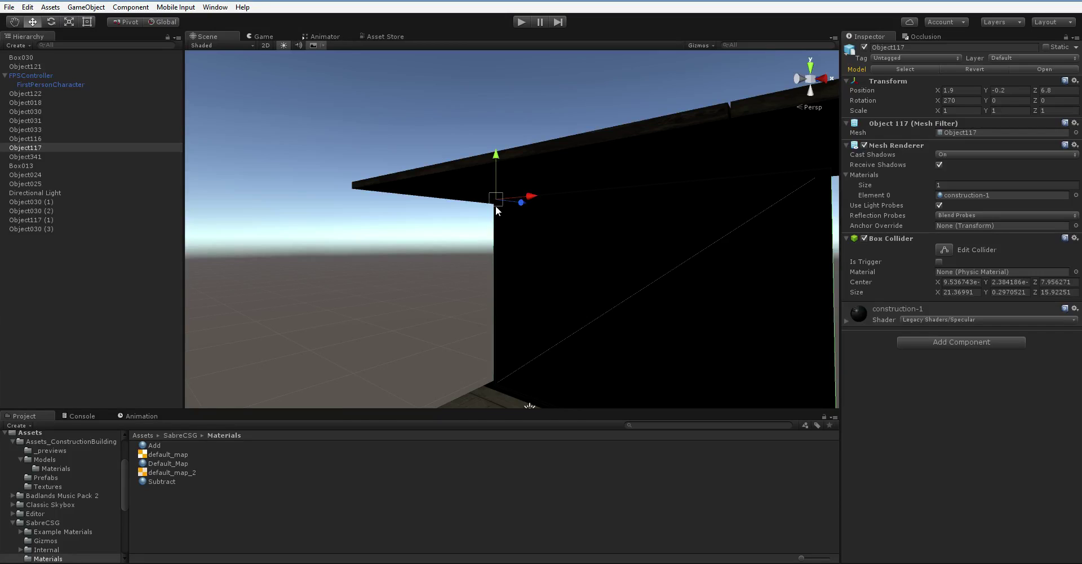
drag(496, 208, 378, 195)
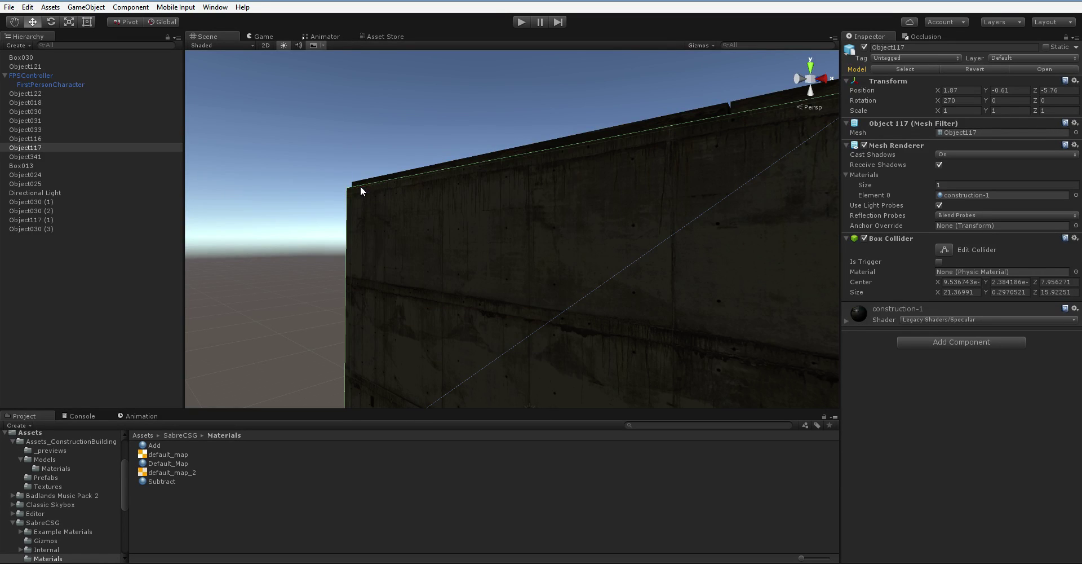
Play-test the corridor with its ceiling and both walls, walking around outside it, and stop the game
right_drag(394, 216, 412, 287)
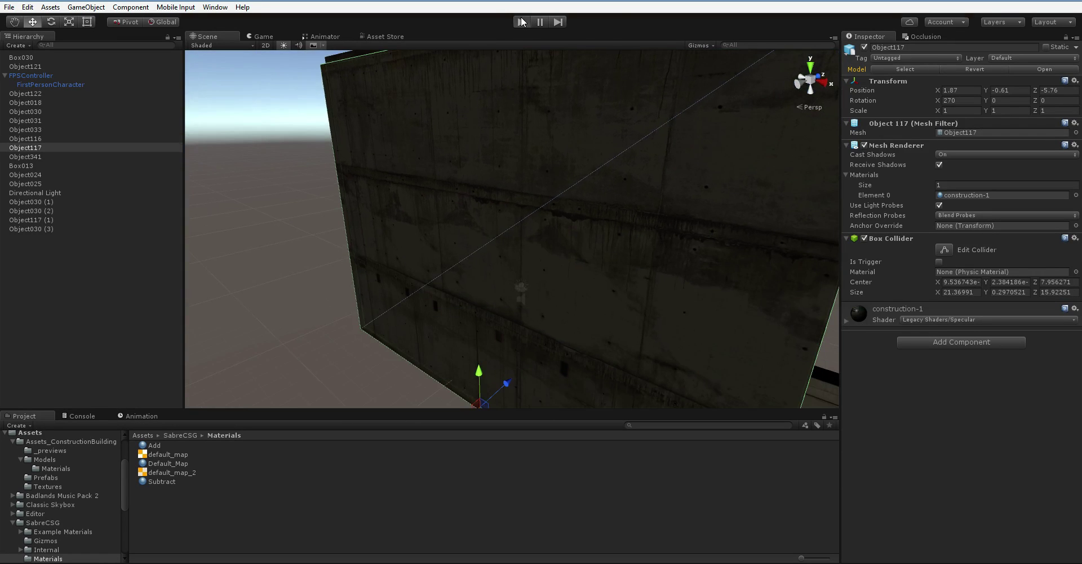
click(522, 22)
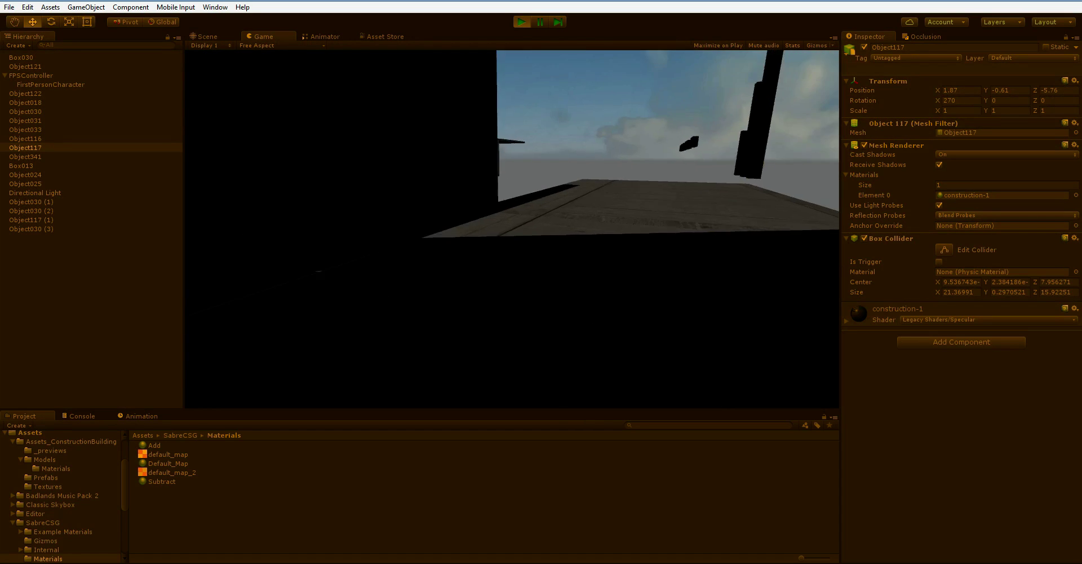
key(w)
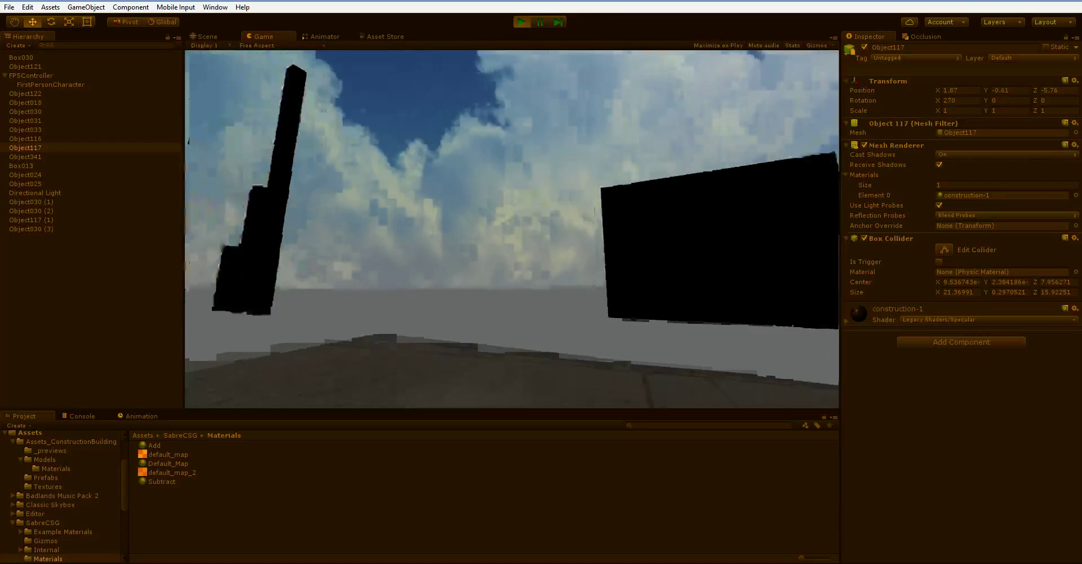
key(w)
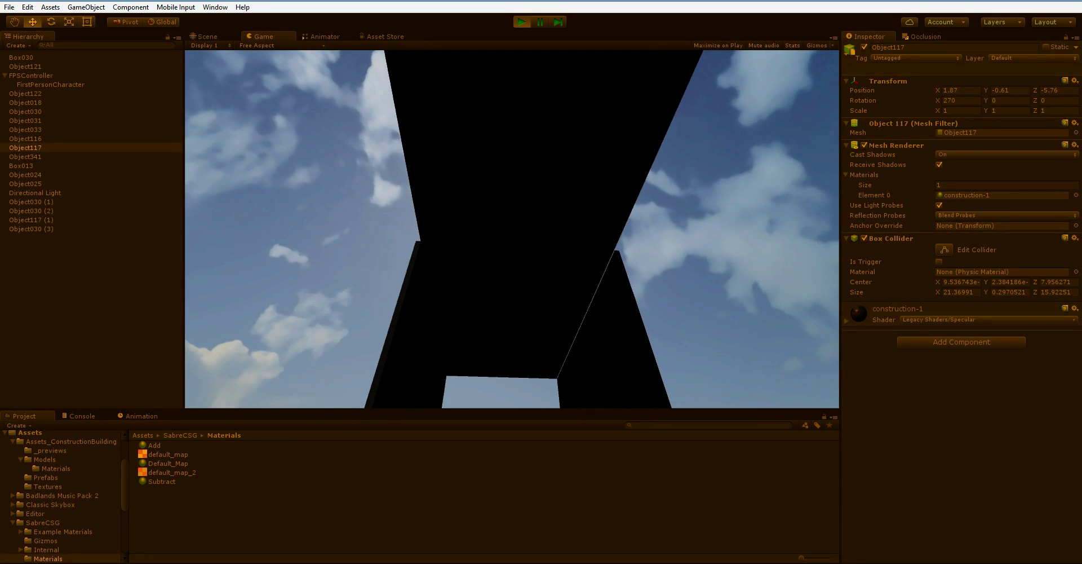
key(ctrl+p)
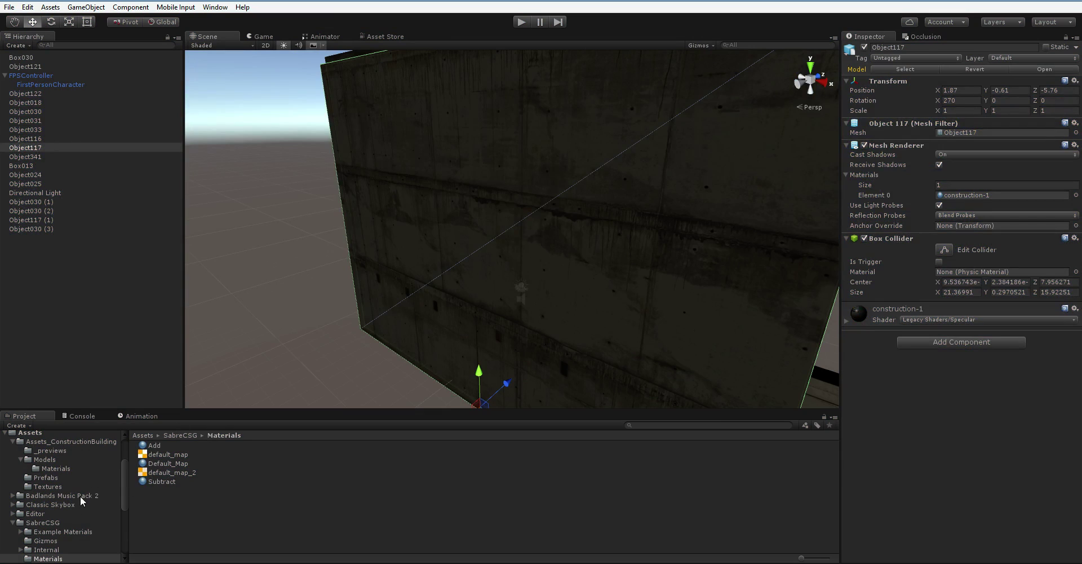
Move both walls, floor and ceiling slabs and the loose Object018 wall together along the X axis, away from the first-person controller, and deselect them
click(45, 522)
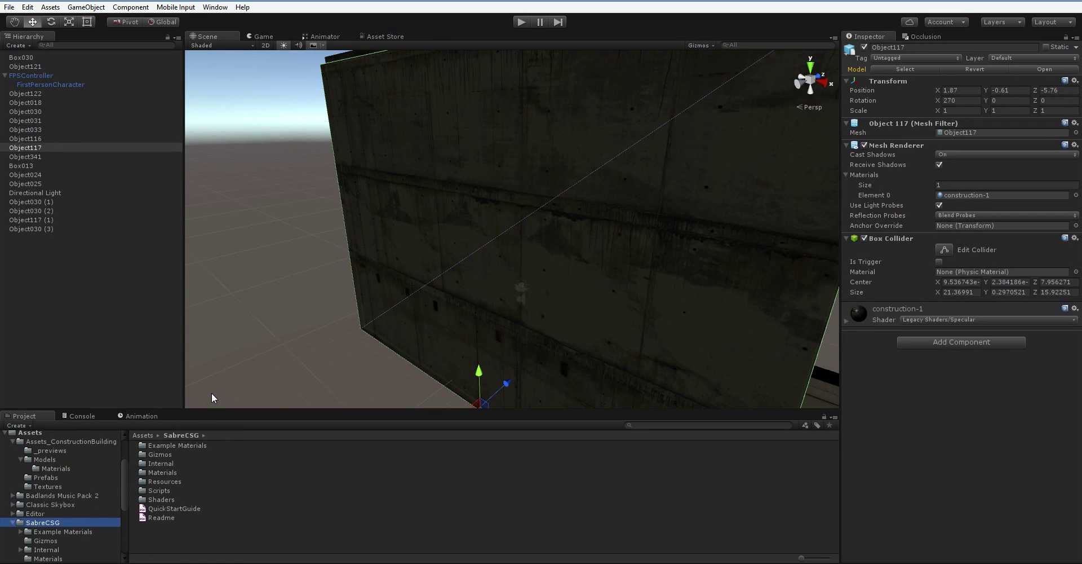
scroll(212, 392, down, 8)
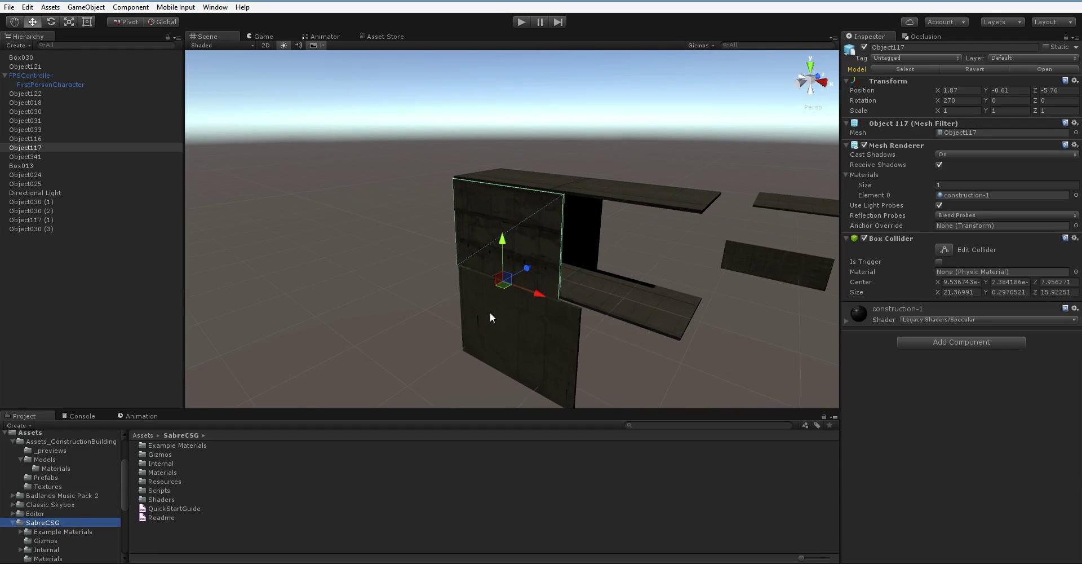
click(527, 332)
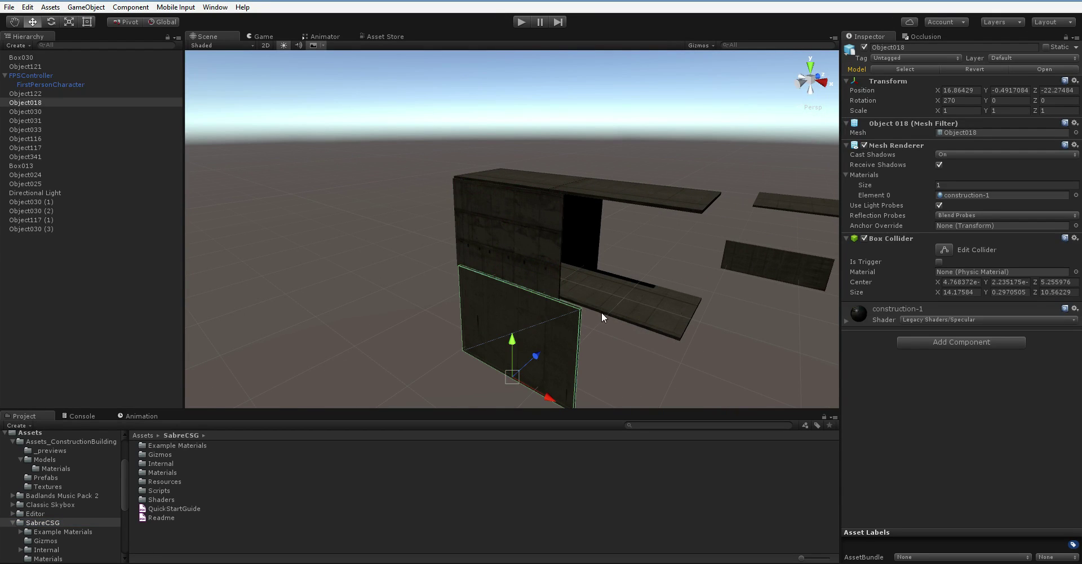
shift+click(586, 305)
shift+click(564, 270)
shift+click(580, 252)
shift+click(643, 179)
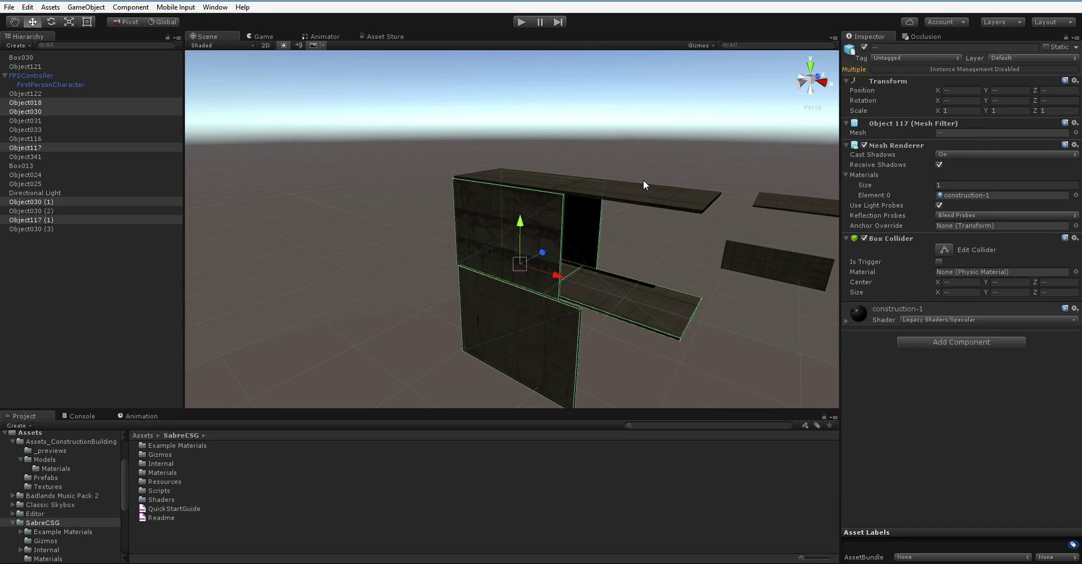
shift+click(642, 185)
shift+click(544, 177)
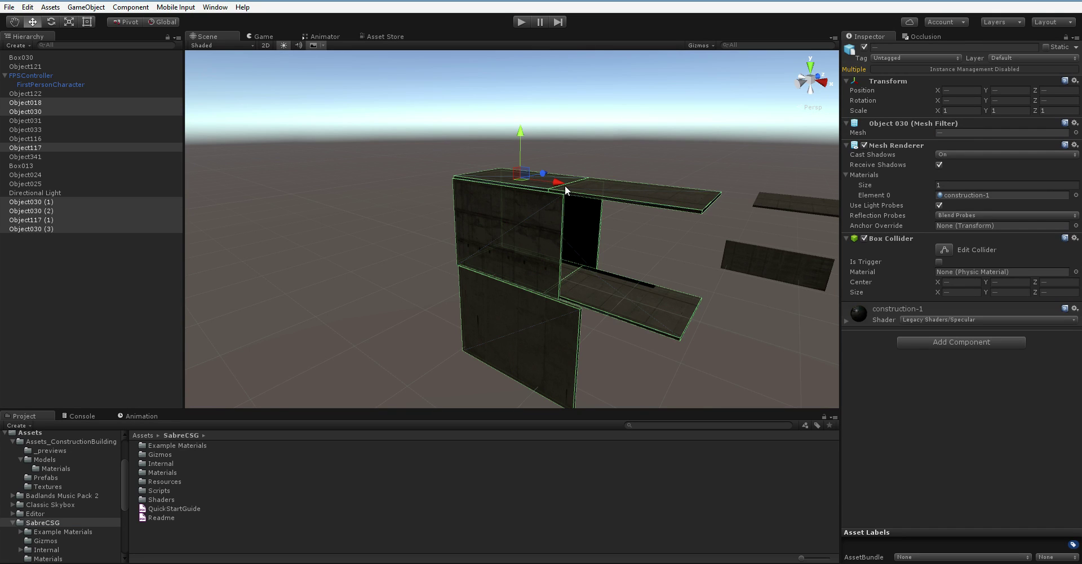
drag(565, 184, 271, 167)
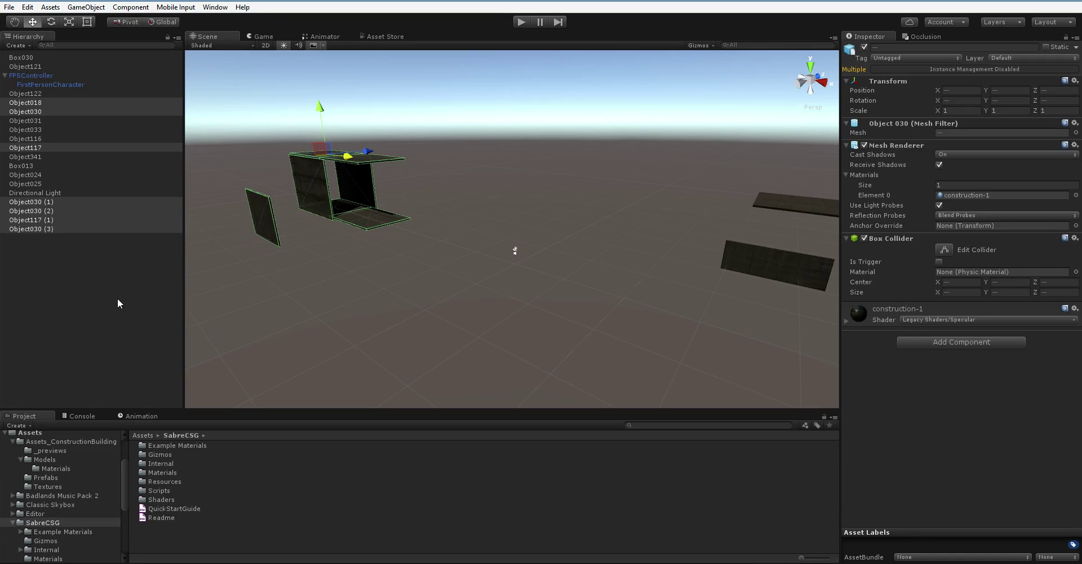
click(137, 384)
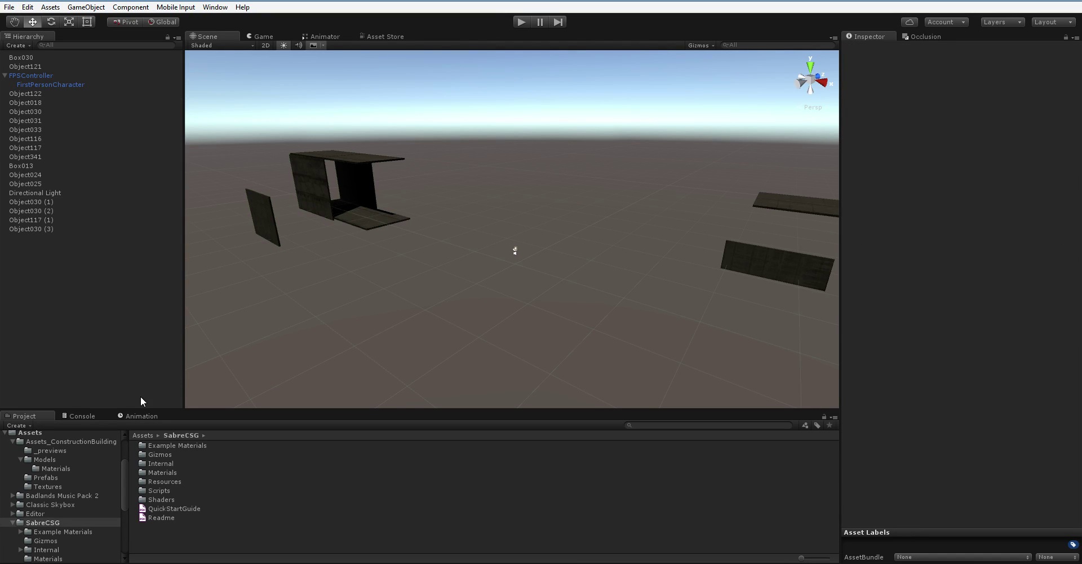
Create a CSG model and frame its AppliedBrush cube in the scene
click(73, 8)
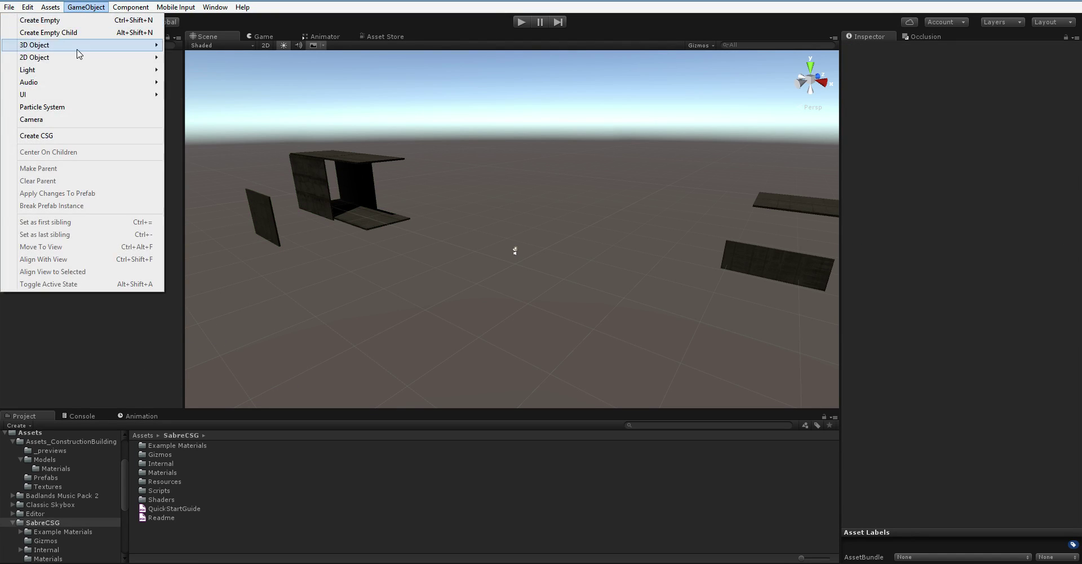
click(83, 136)
double_click(69, 246)
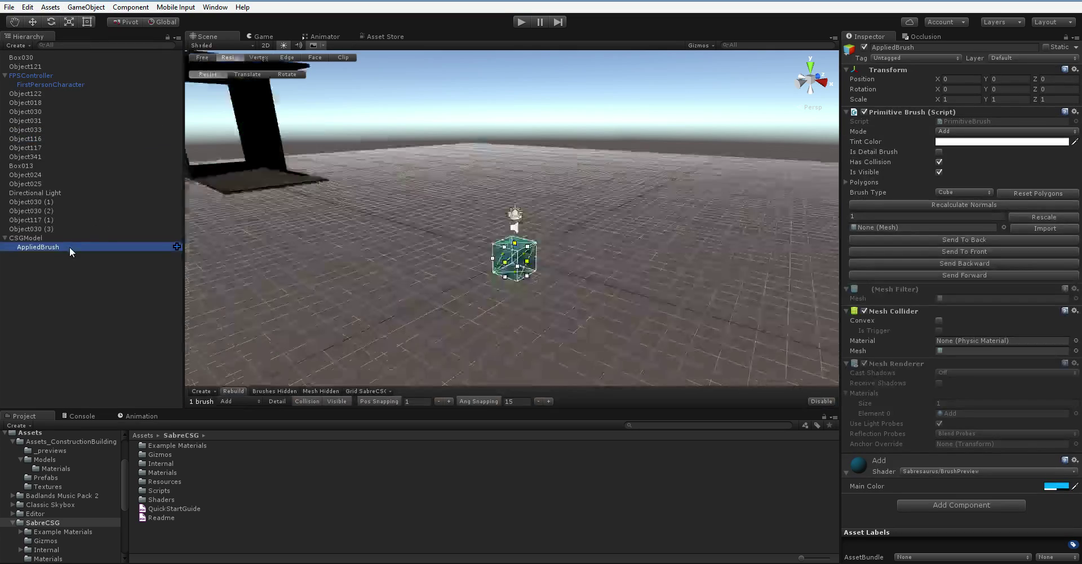
scroll(361, 247, down, 6)
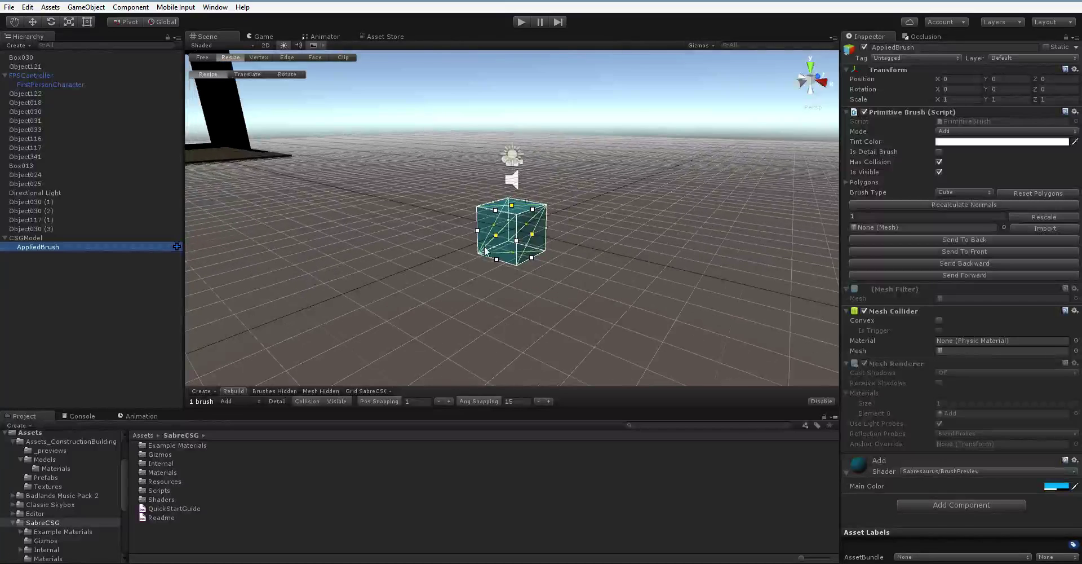
Resize the AppliedBrush cube along Z and both ways along X into a broad floor slab centred at X -5, Z 2.5
mouse_move(496, 234)
mouse_down()
mouse_move(541, 234)
mouse_move(712, 164)
mouse_move(636, 194)
mouse_up()
drag(571, 219, 799, 263)
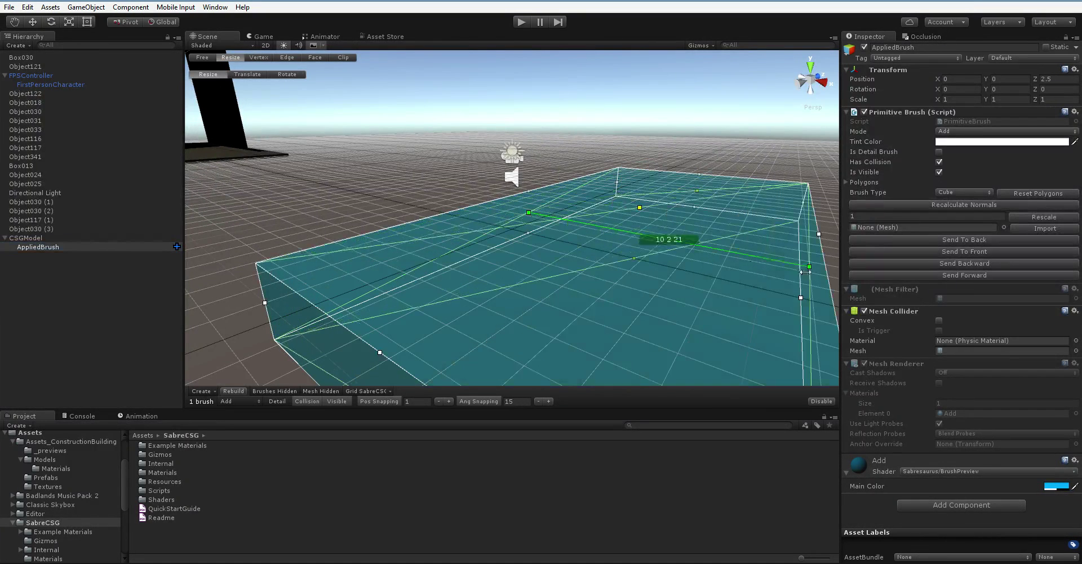
drag(528, 213, 338, 176)
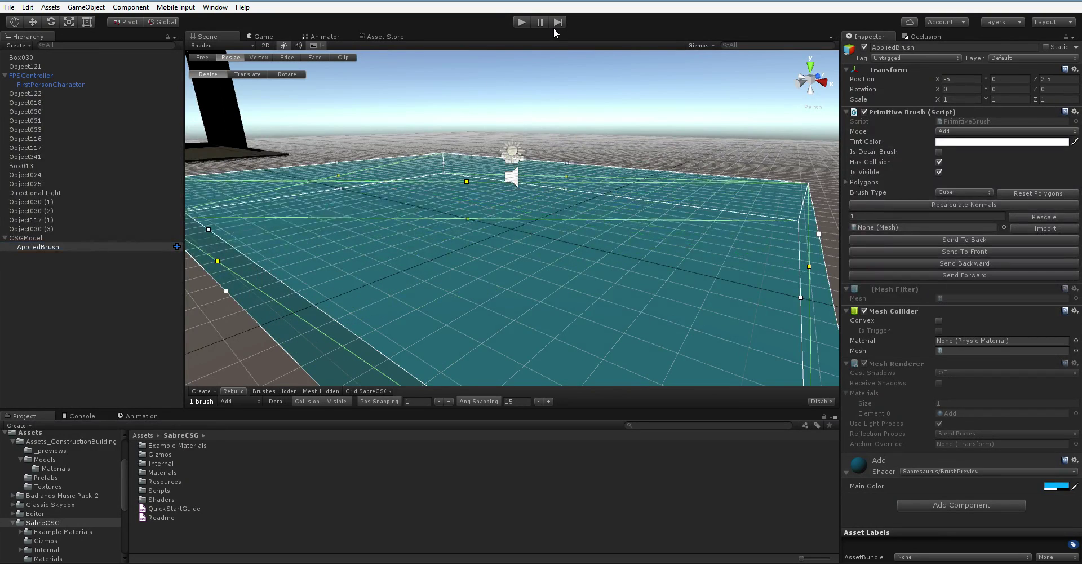
Test-run the game with the unbuilt slab, stop it, and rebuild the CSGModel mesh
click(522, 23)
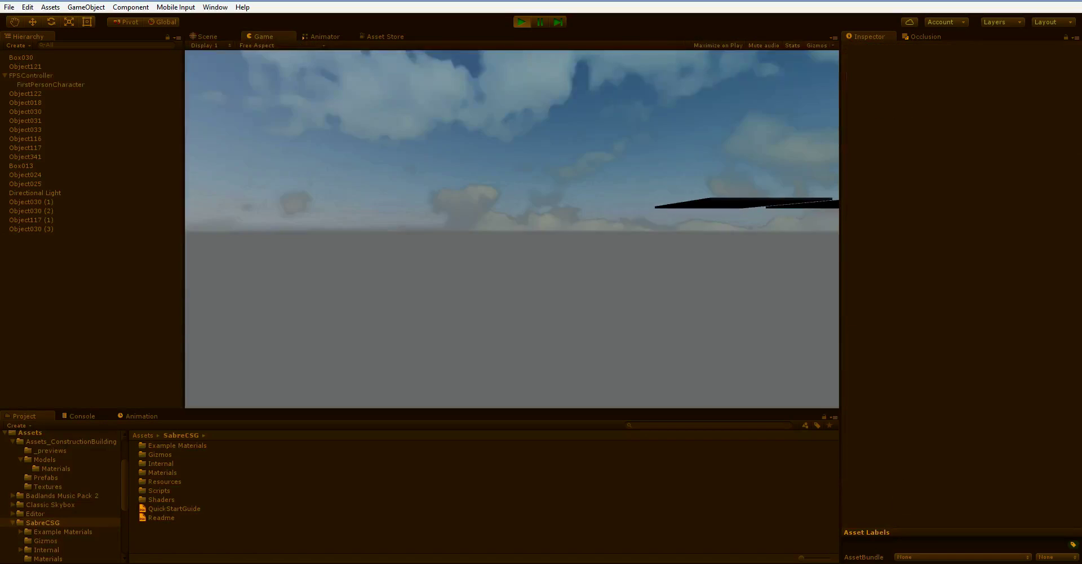
key(ctrl+p)
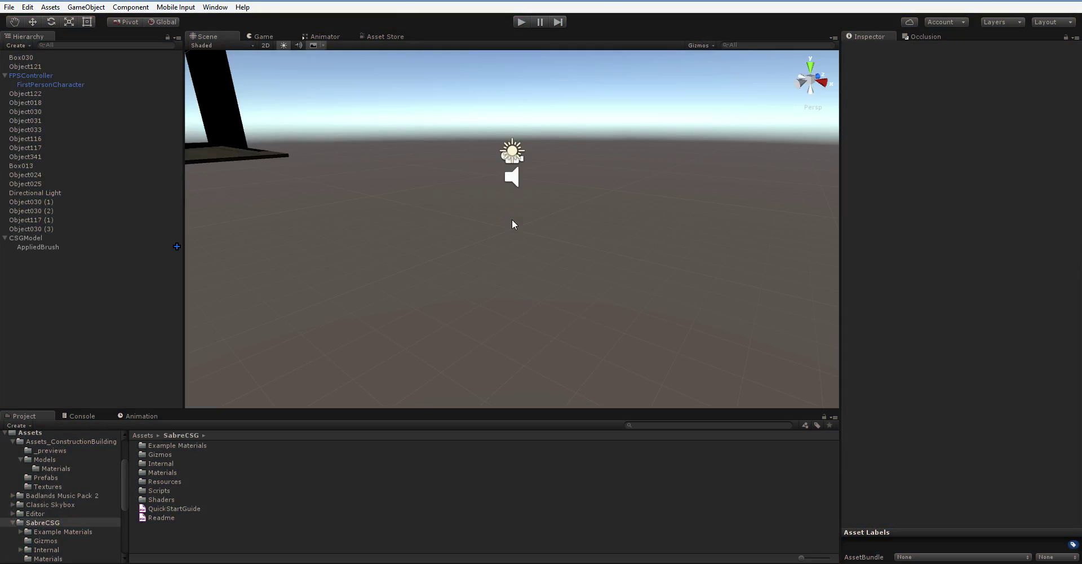
click(51, 239)
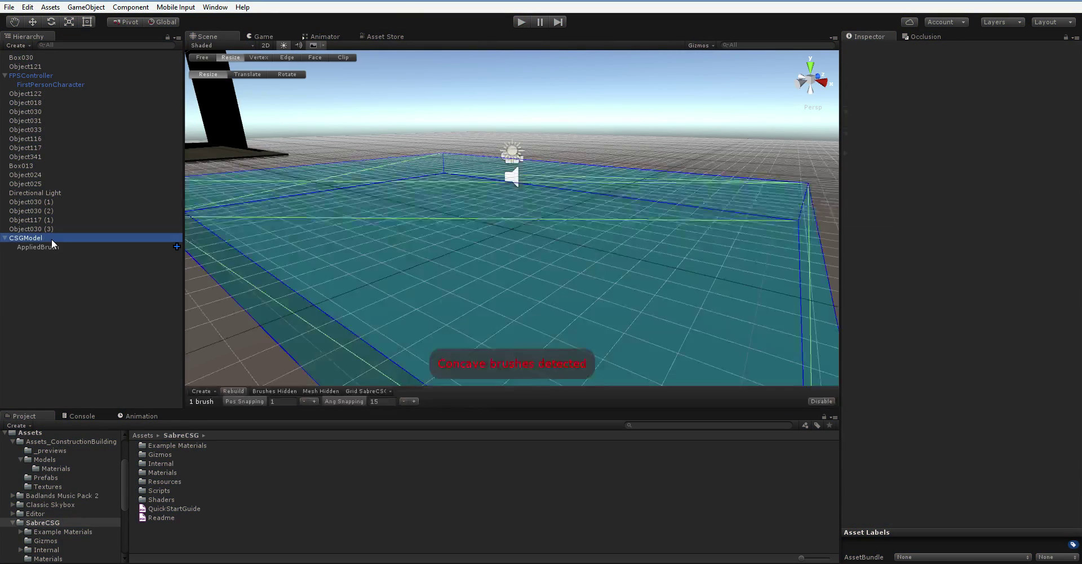
click(228, 391)
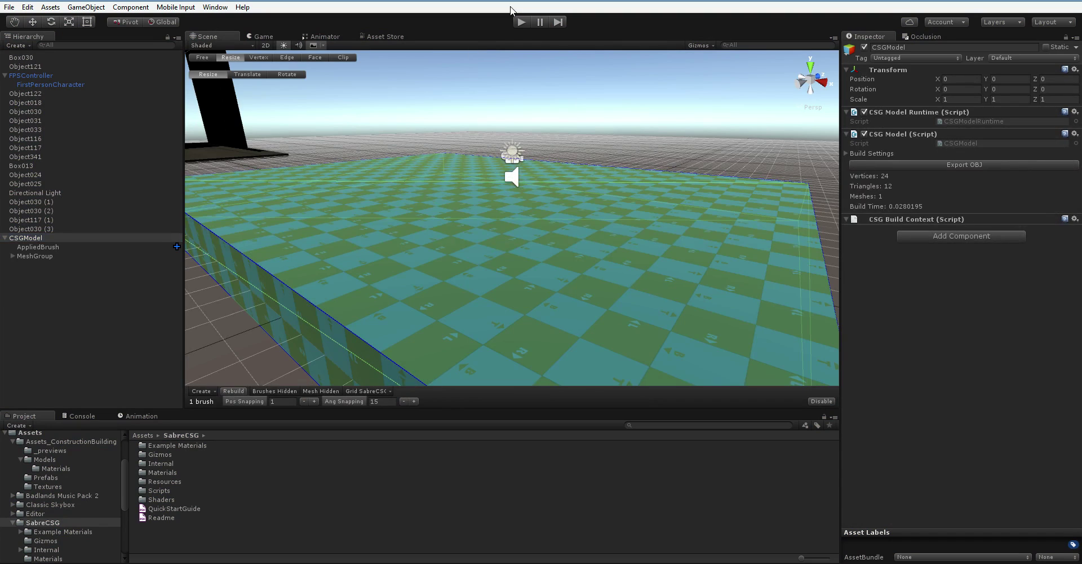
Play-test the rebuilt checkered floor slab by walking on it, and stop the game
click(521, 22)
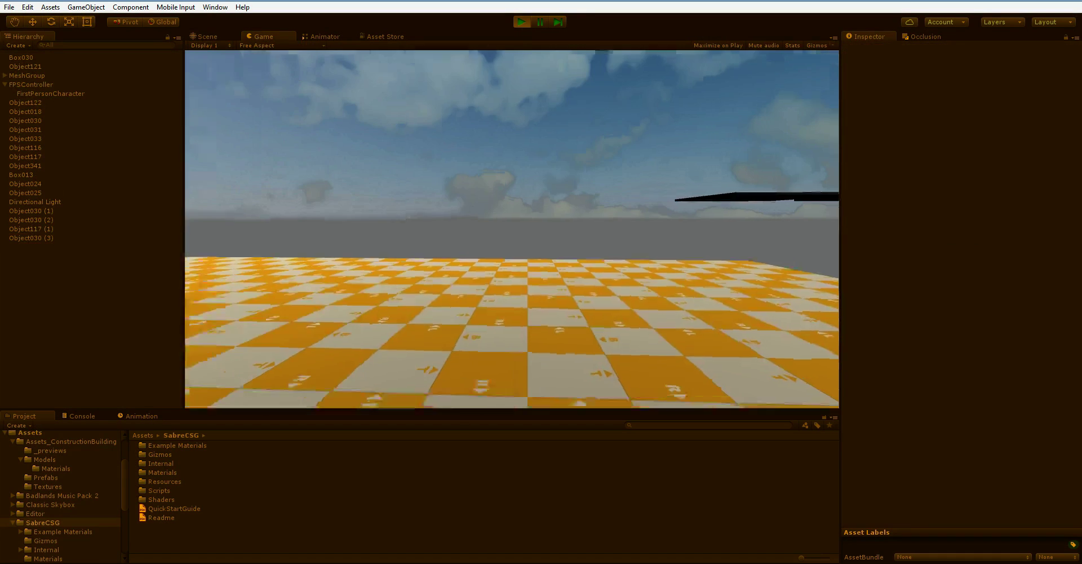
key(w)
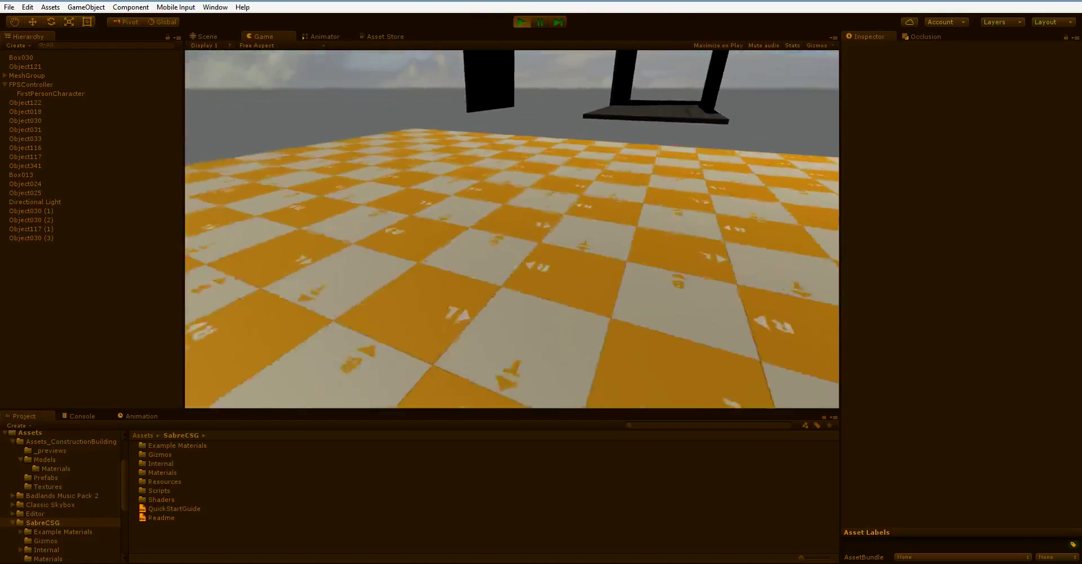
key(ctrl+p)
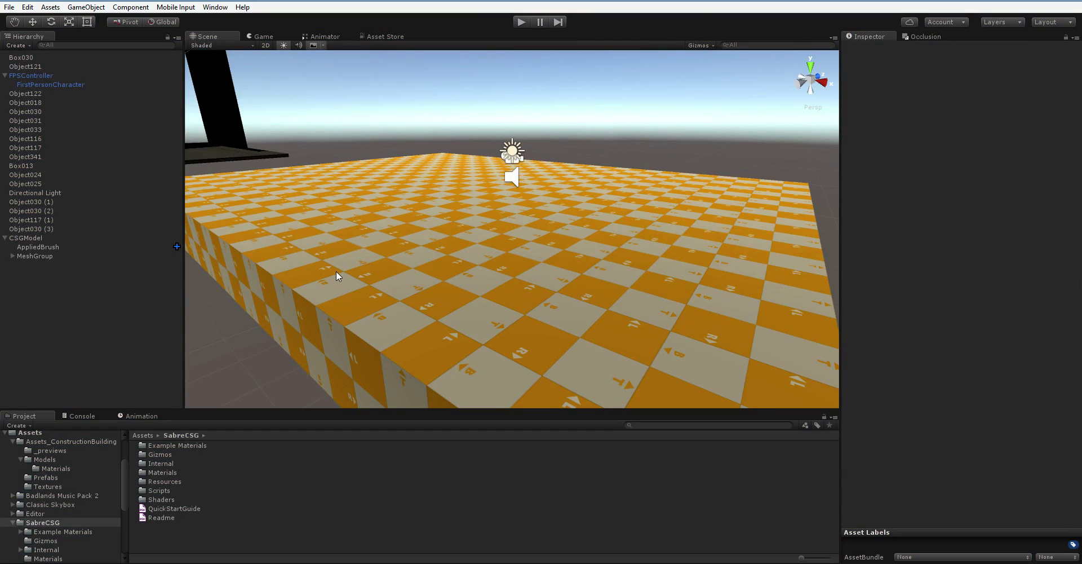
Switch the AppliedBrush to Face editing and locate its Default_Map material in the project
click(92, 255)
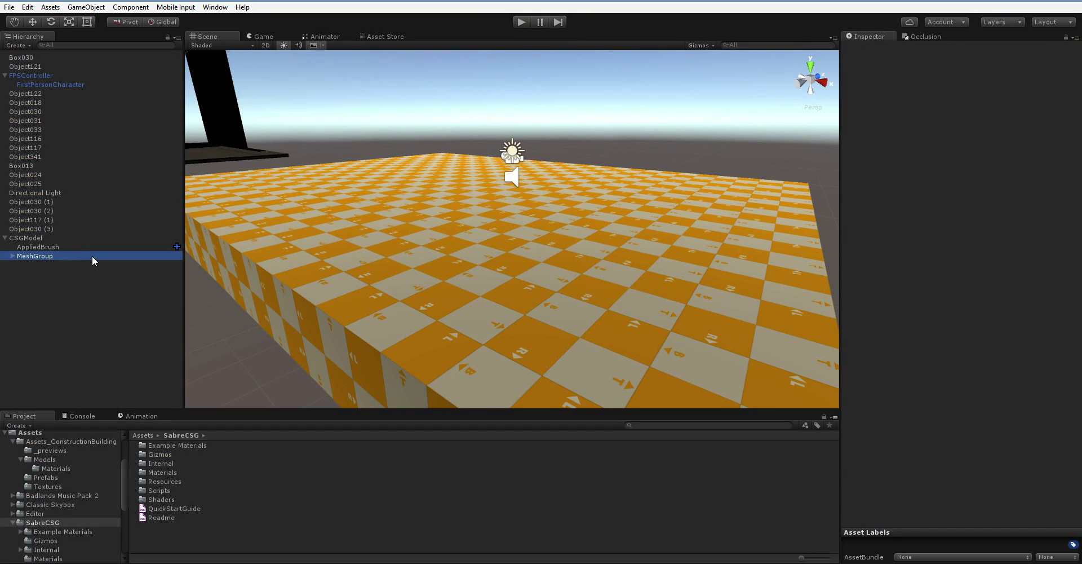
click(86, 247)
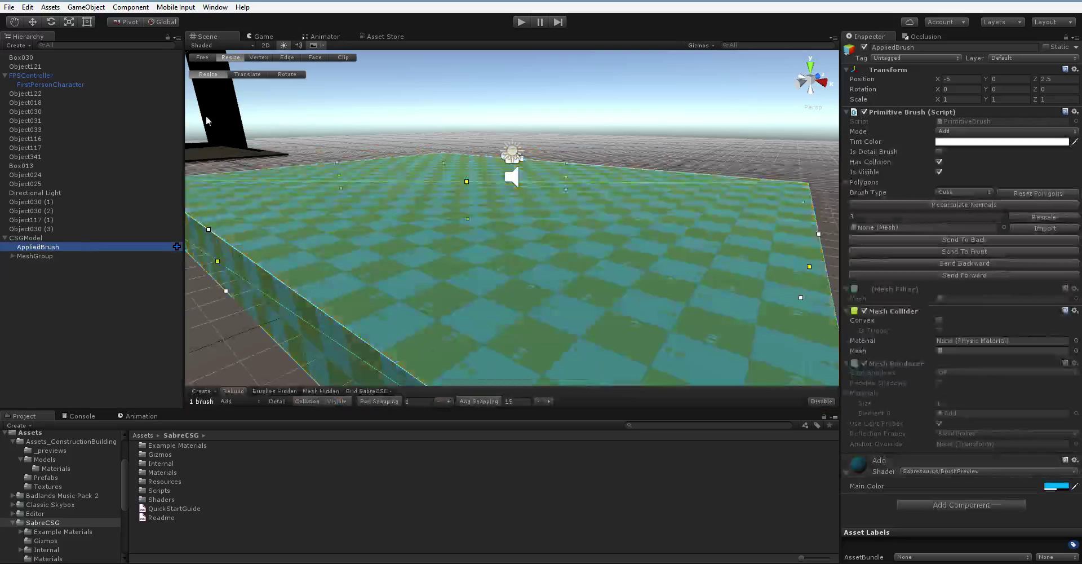
click(326, 57)
double_click(222, 86)
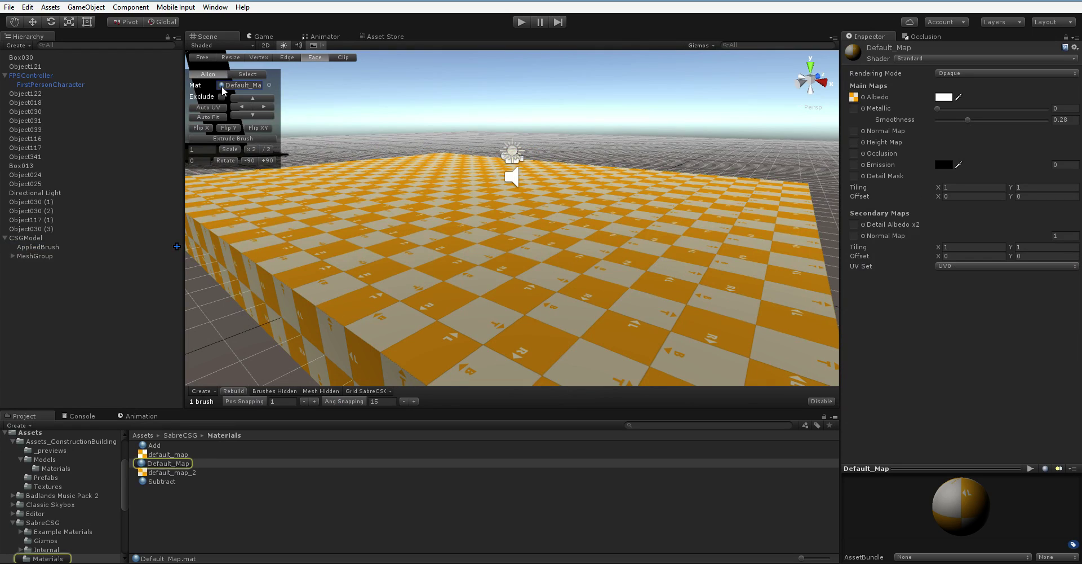
Try to assign the EthanGrey material to the slab with no face selected, and rebuild the model
click(268, 85)
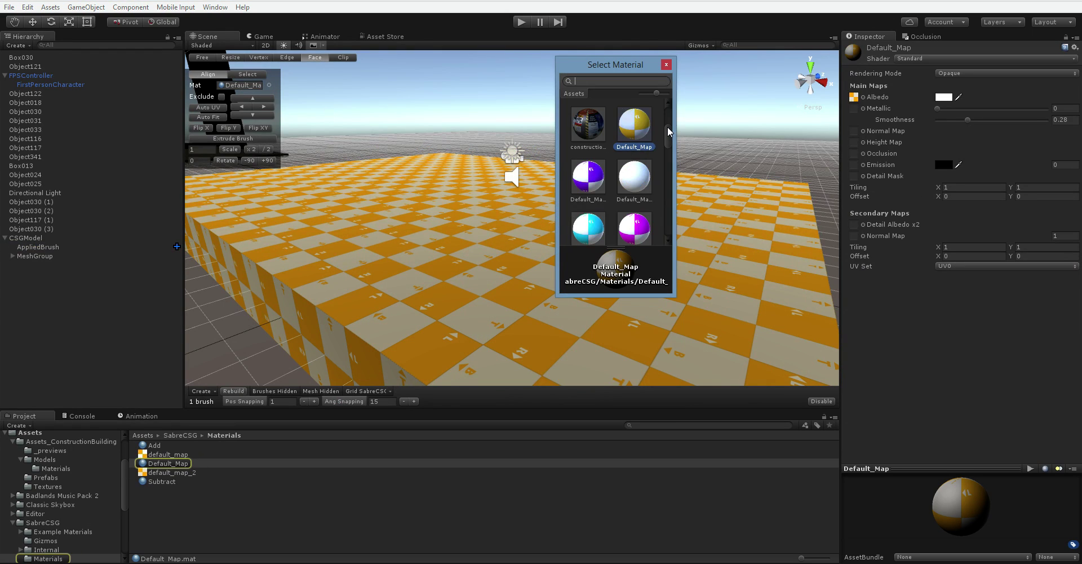
drag(667, 129, 669, 148)
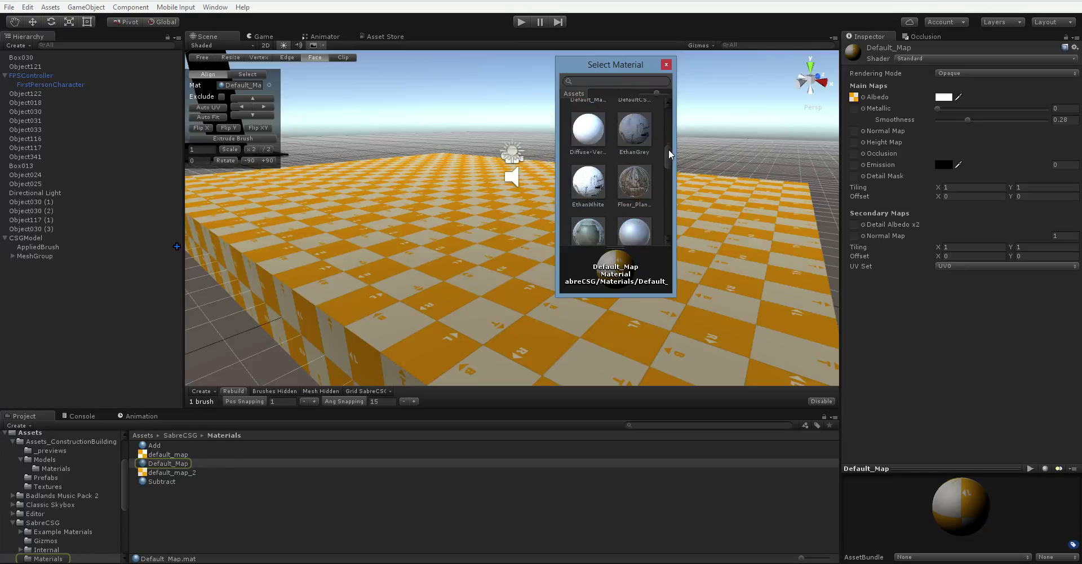
double_click(643, 132)
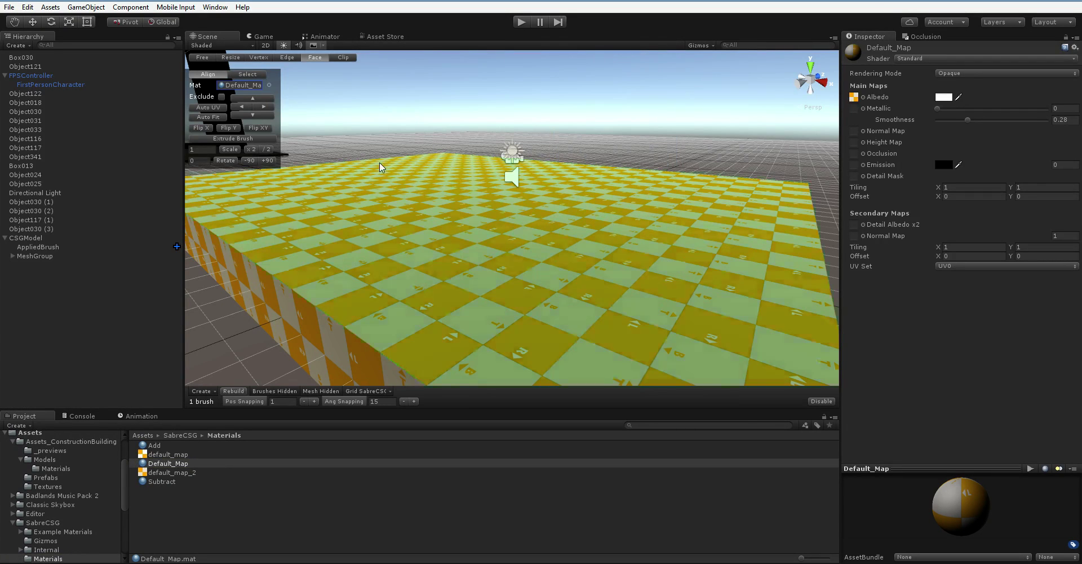
click(232, 391)
Assign the EthanGrey material to the slab's top face and rebuild the CSG model
click(222, 84)
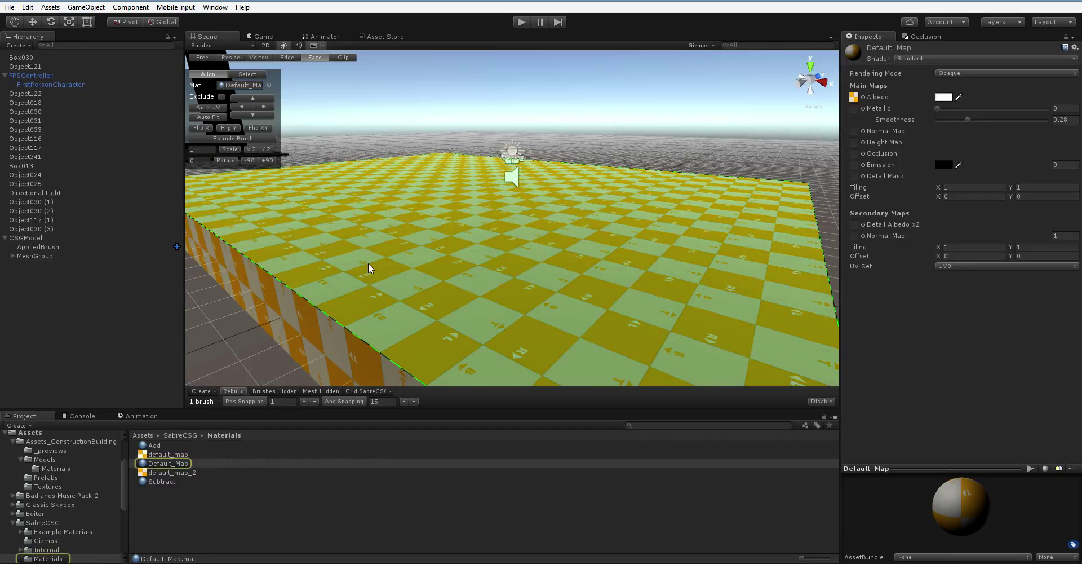
click(269, 85)
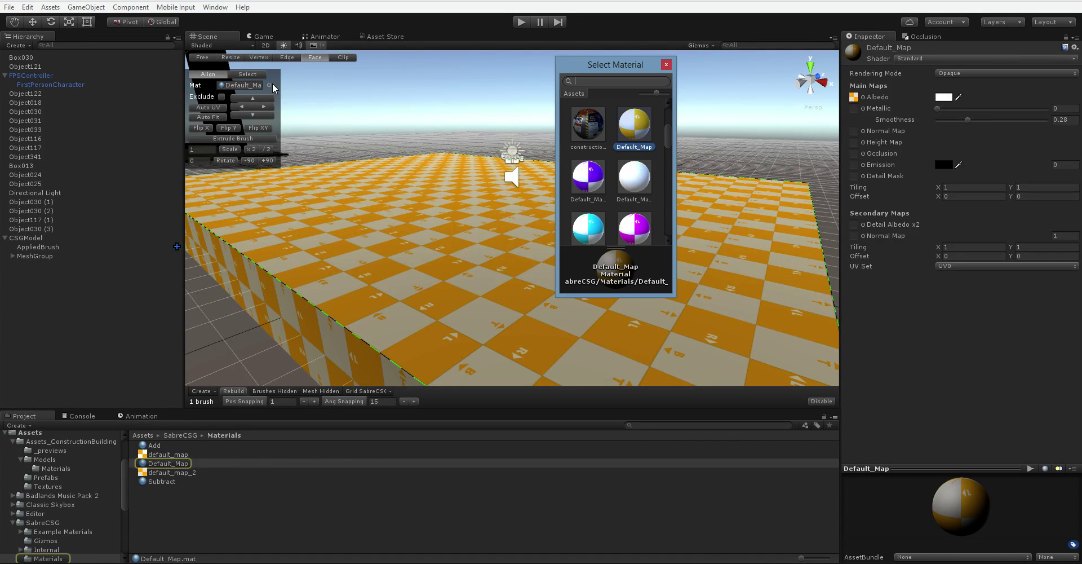
scroll(653, 177, down, 3)
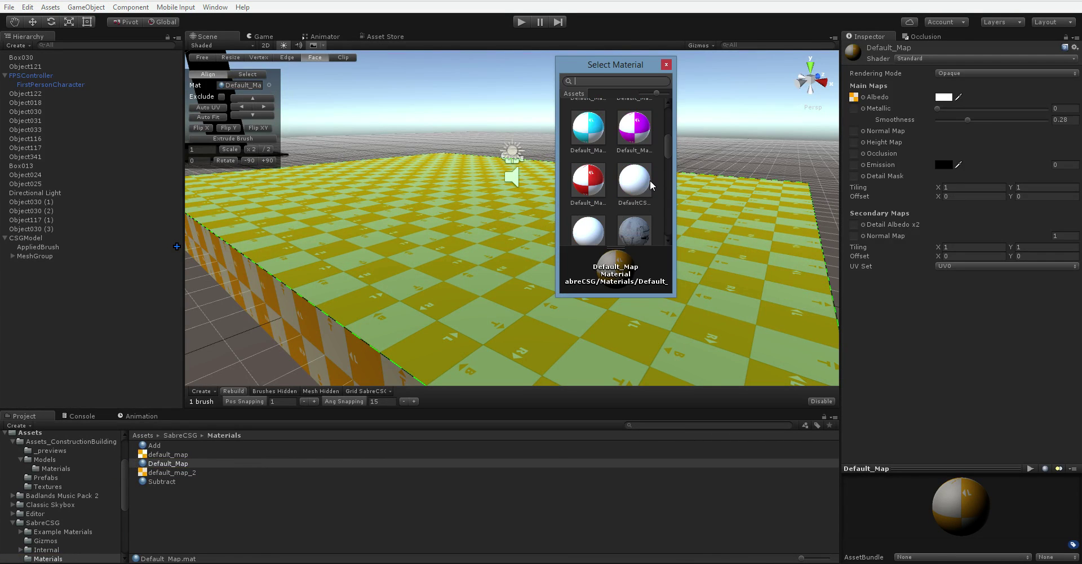
click(636, 224)
double_click(623, 221)
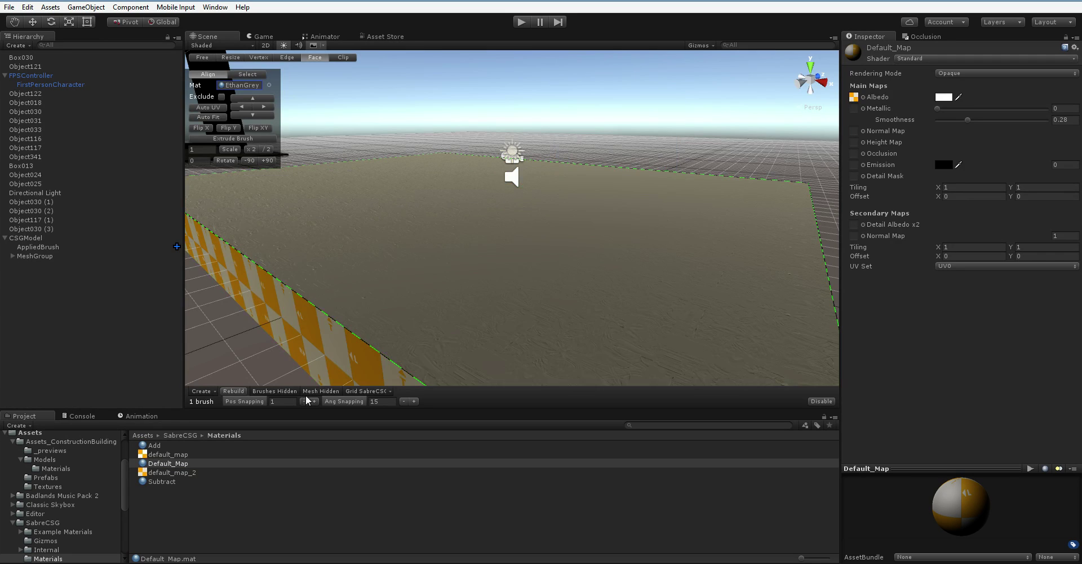
click(243, 393)
Play-test the slab with its EthanGrey top surface, and stop the game
click(521, 21)
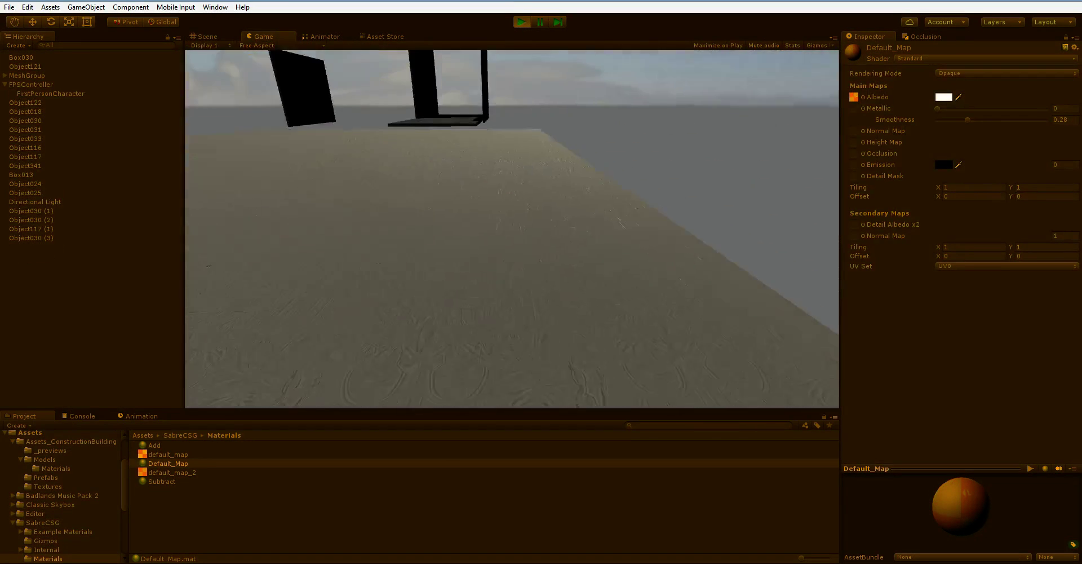
key(ctrl+p)
scroll(487, 219, down, 8)
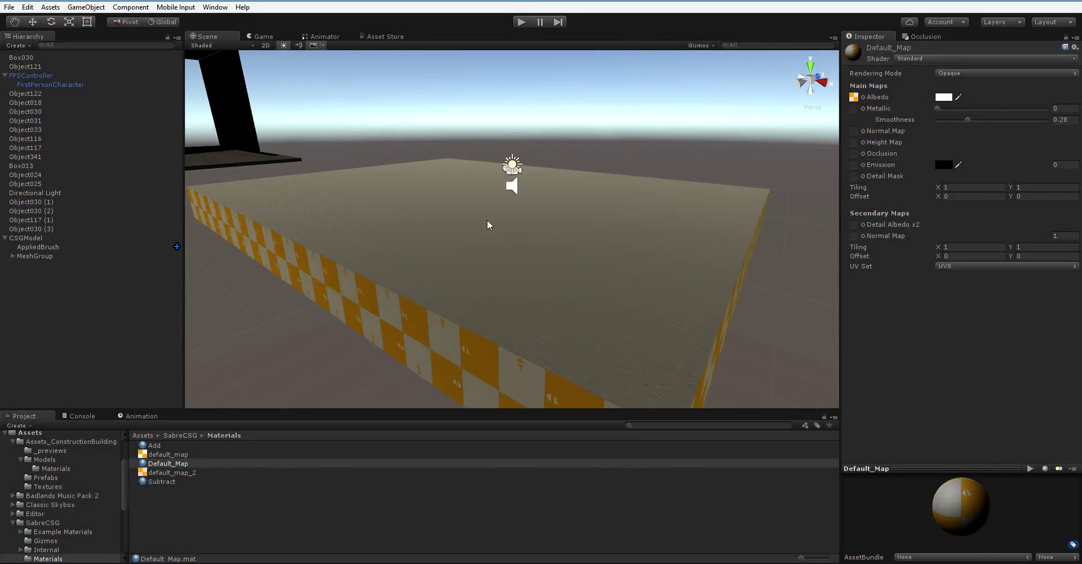
middle_drag(407, 251, 350, 227)
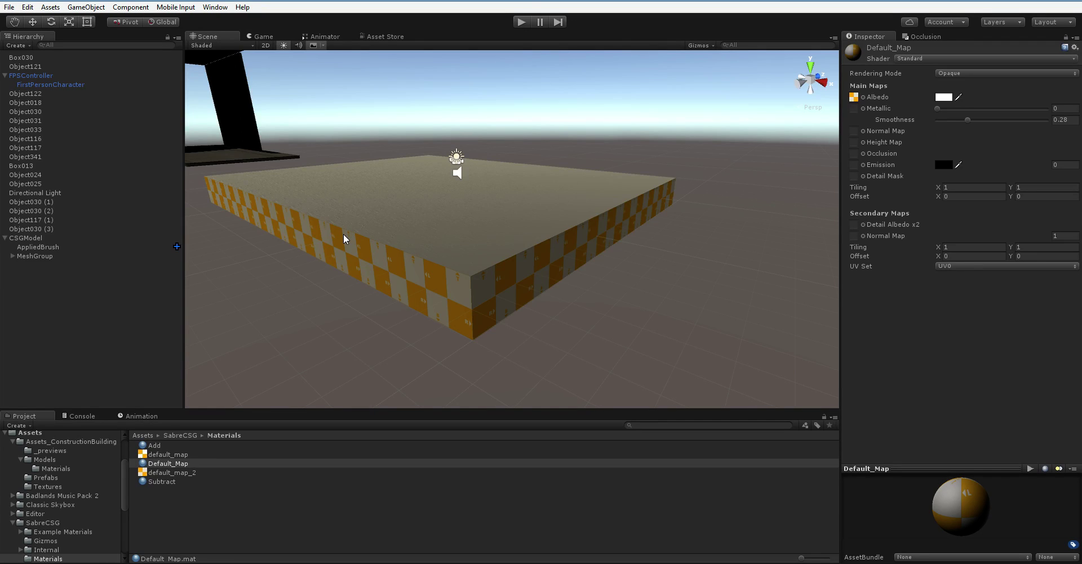
Select the slab's AppliedBrush and extrude its top face into a new brush
click(332, 244)
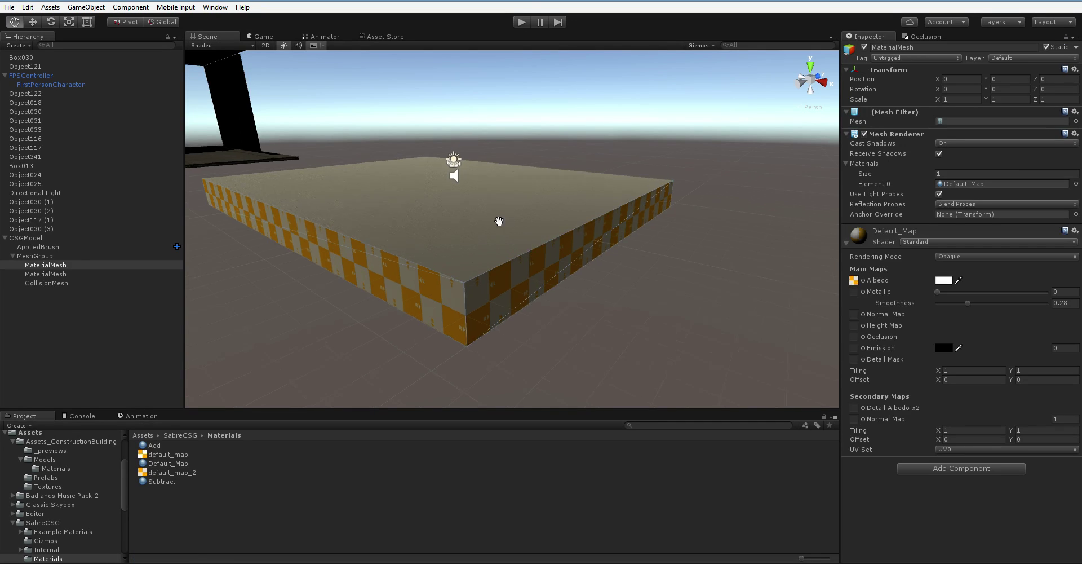
alt+drag(500, 222, 473, 222)
click(70, 256)
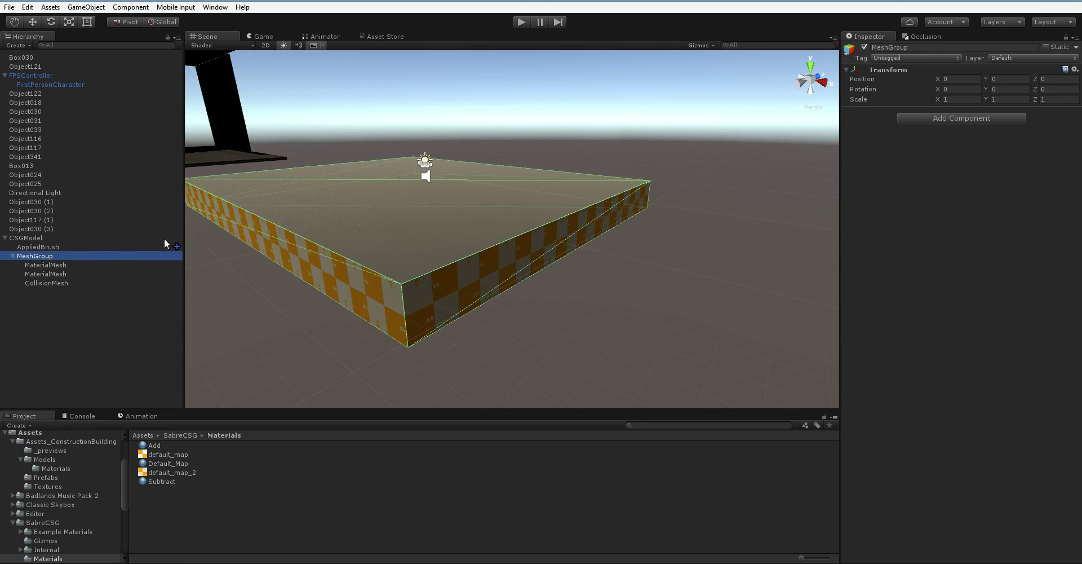
click(110, 246)
right_drag(446, 165, 347, 182)
middle_drag(347, 182, 283, 210)
alt+drag(283, 209, 276, 211)
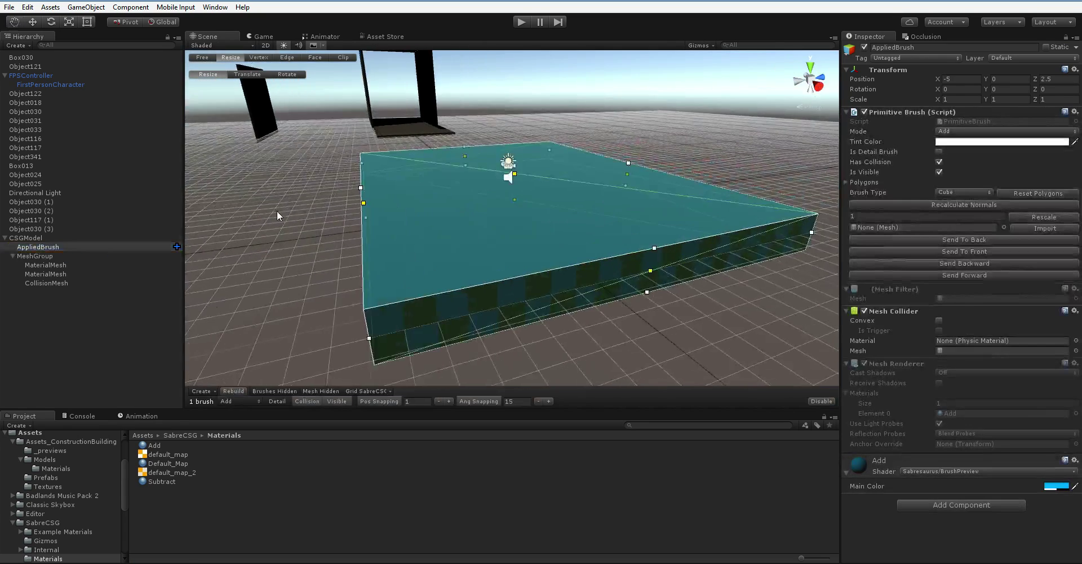
click(315, 57)
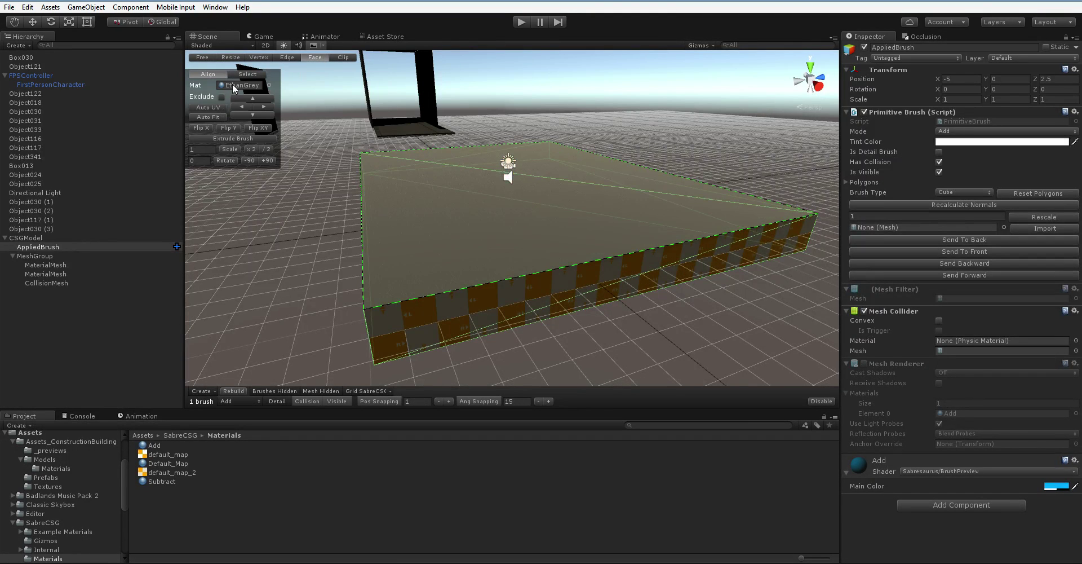
click(245, 139)
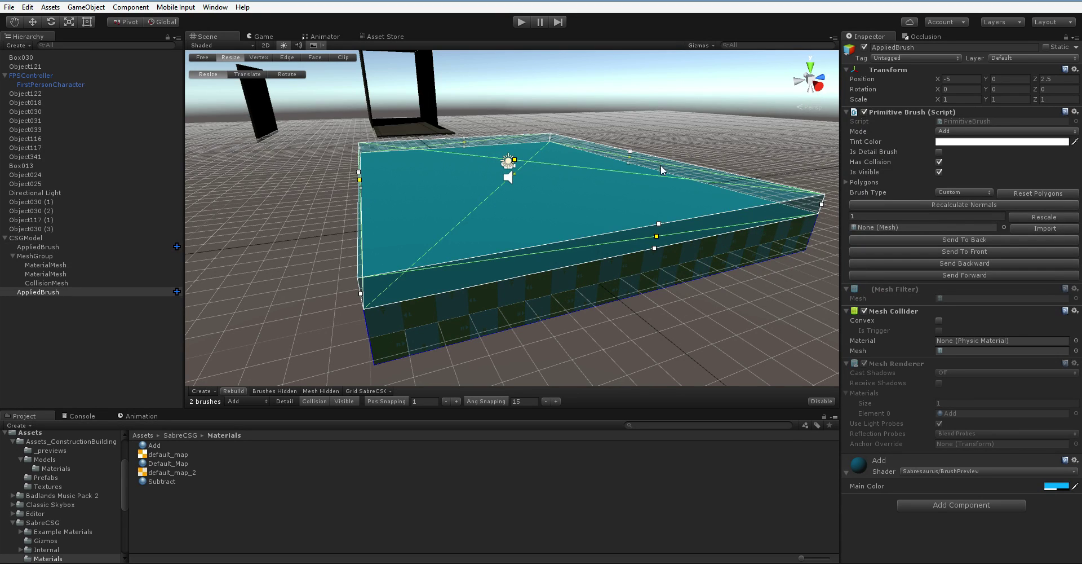
Narrow the extruded brush to a raised strip along one slab edge, and place a duplicate along the opposite edge at Z 11.5
mouse_move(632, 159)
mouse_down()
mouse_move(509, 167)
mouse_move(419, 205)
mouse_up()
key(ctrl+d)
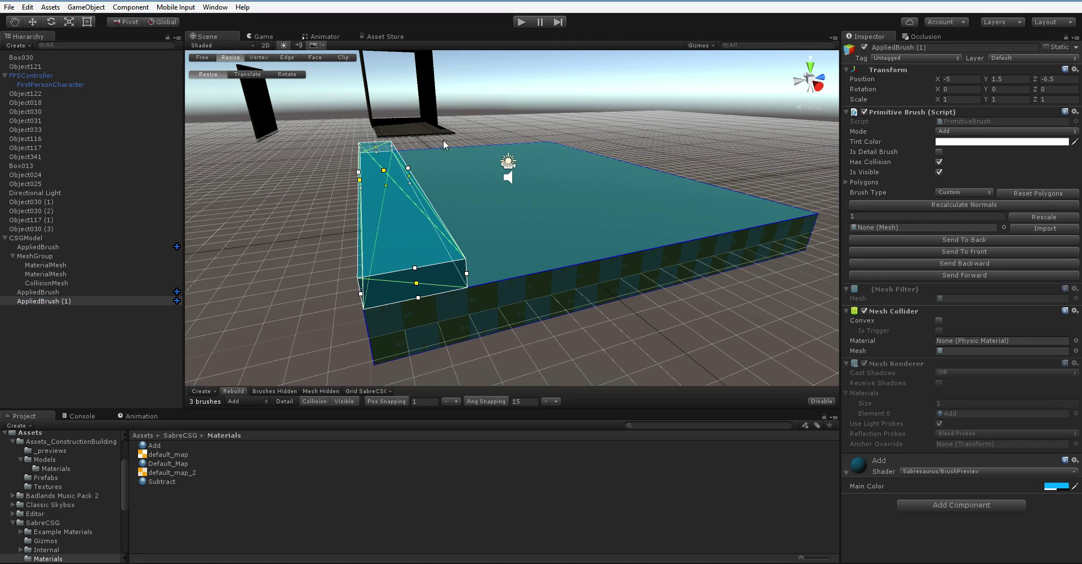
drag(410, 218, 696, 201)
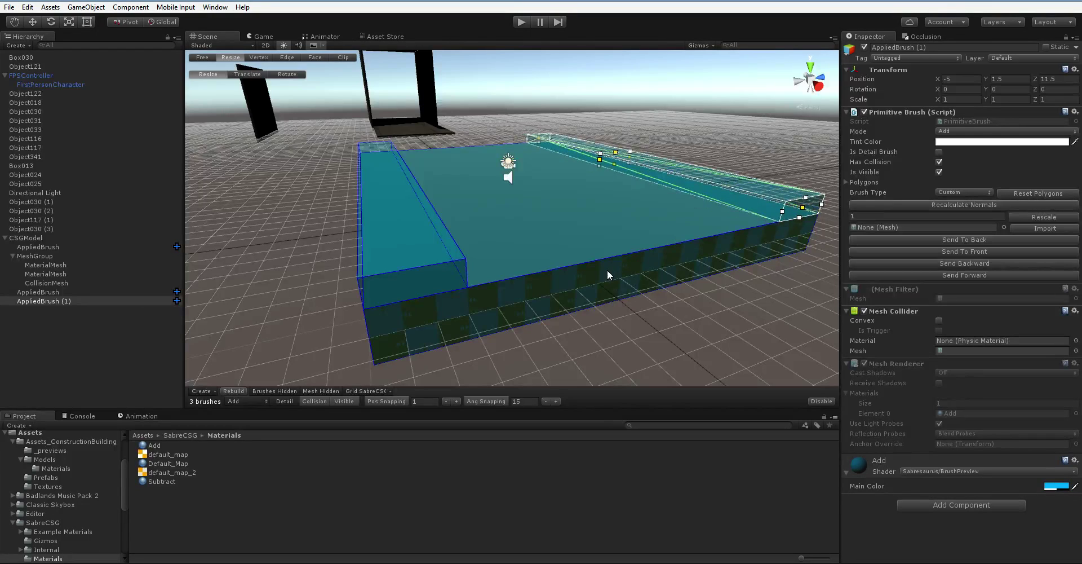
Duplicate the second strip, reshape it into a wide block along the slab's middle at X -2, Z 1.5, and set its mode to Subtract
mouse_move(598, 262)
right_down()
mouse_move(571, 266)
mouse_move(627, 251)
right_up()
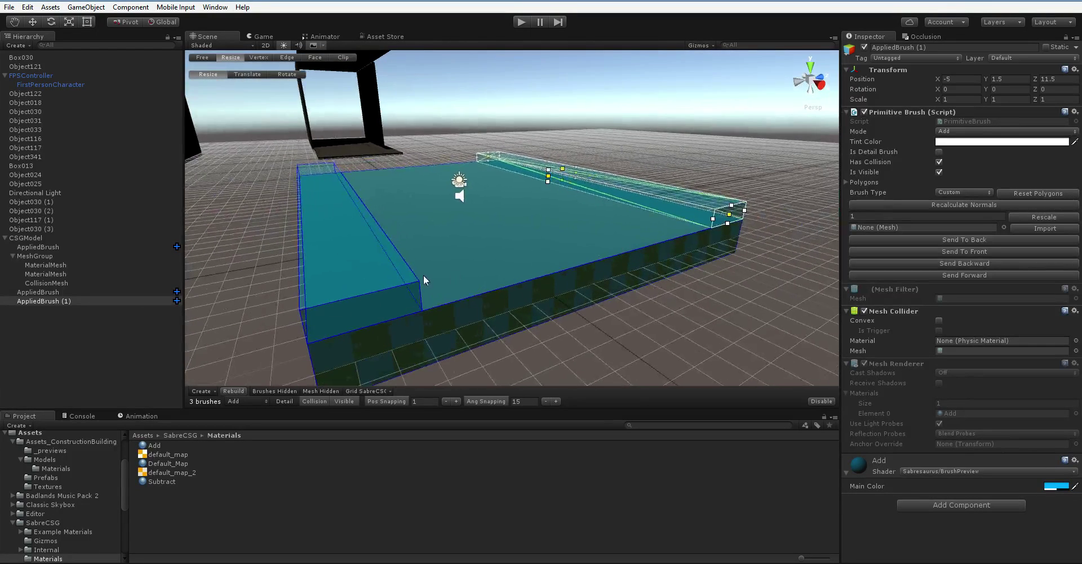
key(ctrl+d)
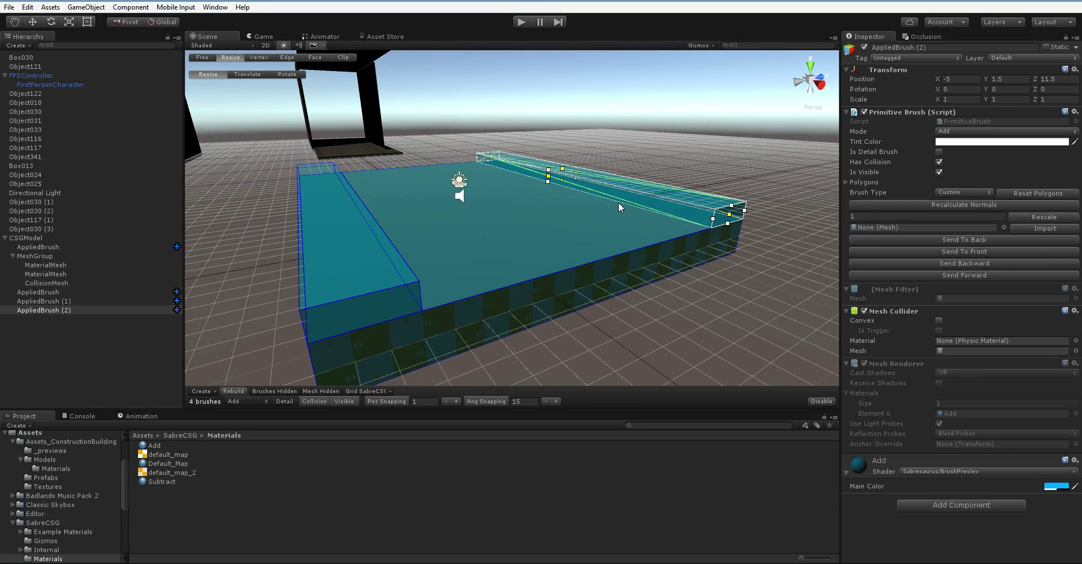
drag(584, 187, 620, 192)
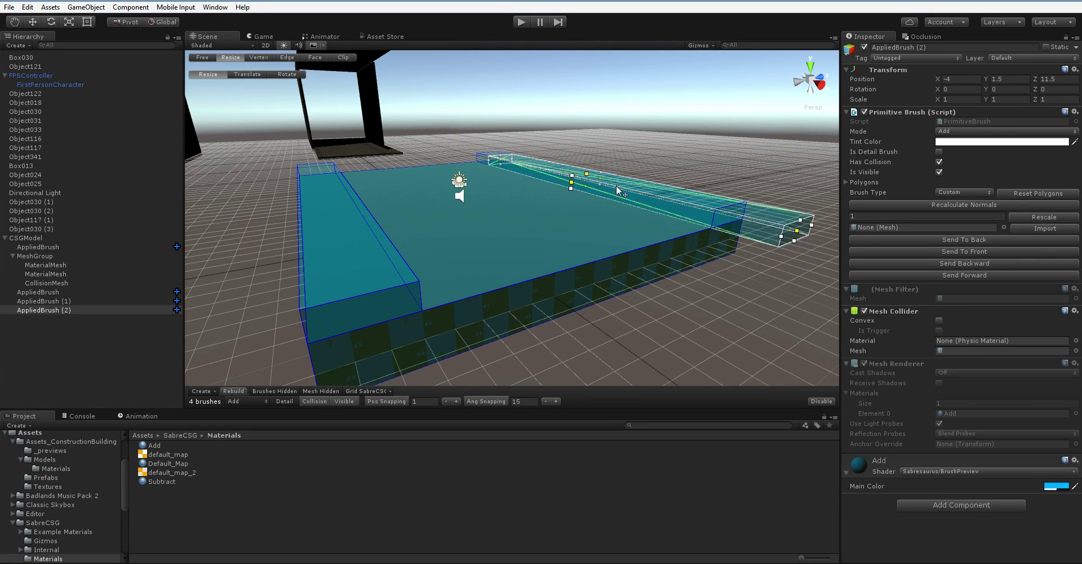
right_drag(688, 230, 616, 236)
drag(609, 226, 458, 232)
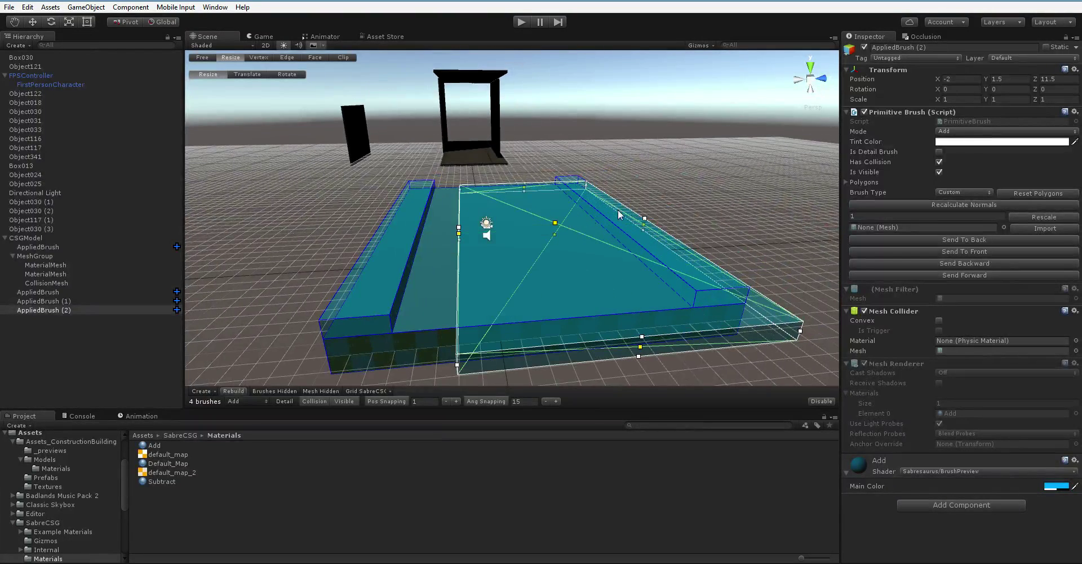
mouse_move(640, 224)
mouse_down()
mouse_move(614, 248)
mouse_move(550, 246)
mouse_up()
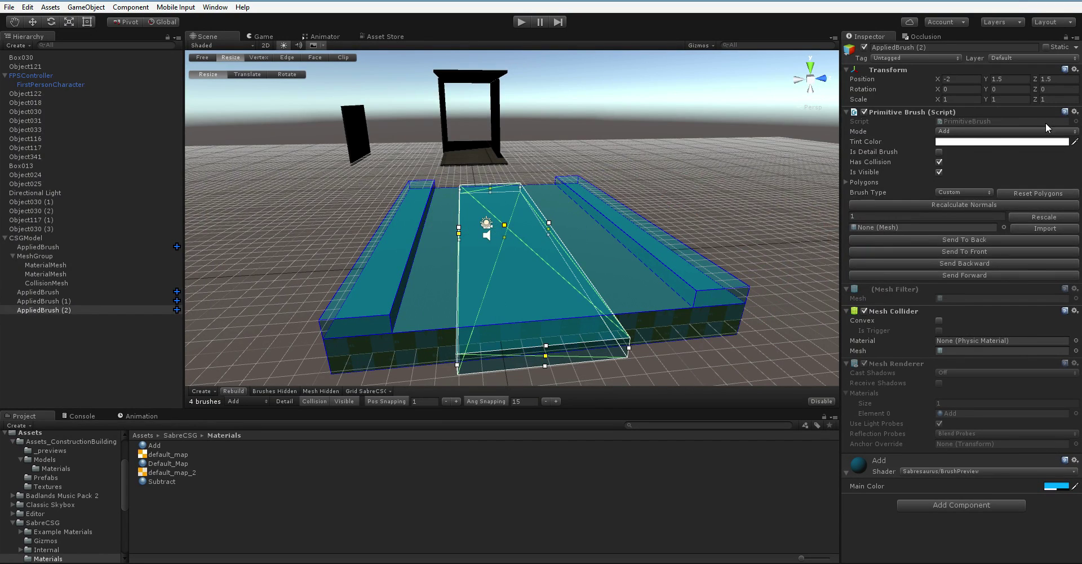
click(1046, 129)
click(991, 157)
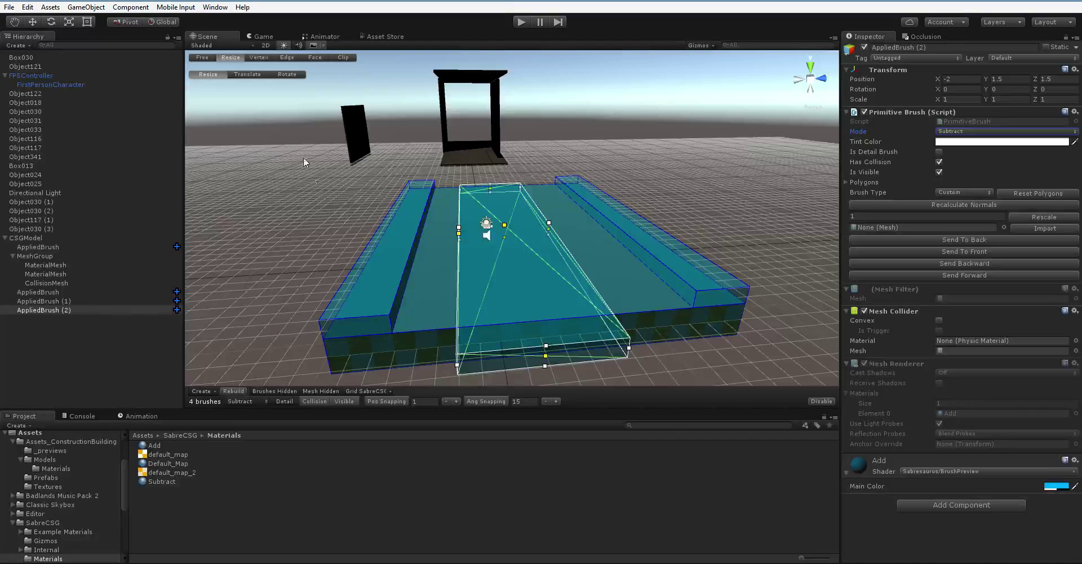
Try to lower the subtract brush's near-end vertices individually in Vertex editing, and undo the moves
click(253, 59)
middle_drag(468, 225, 515, 201)
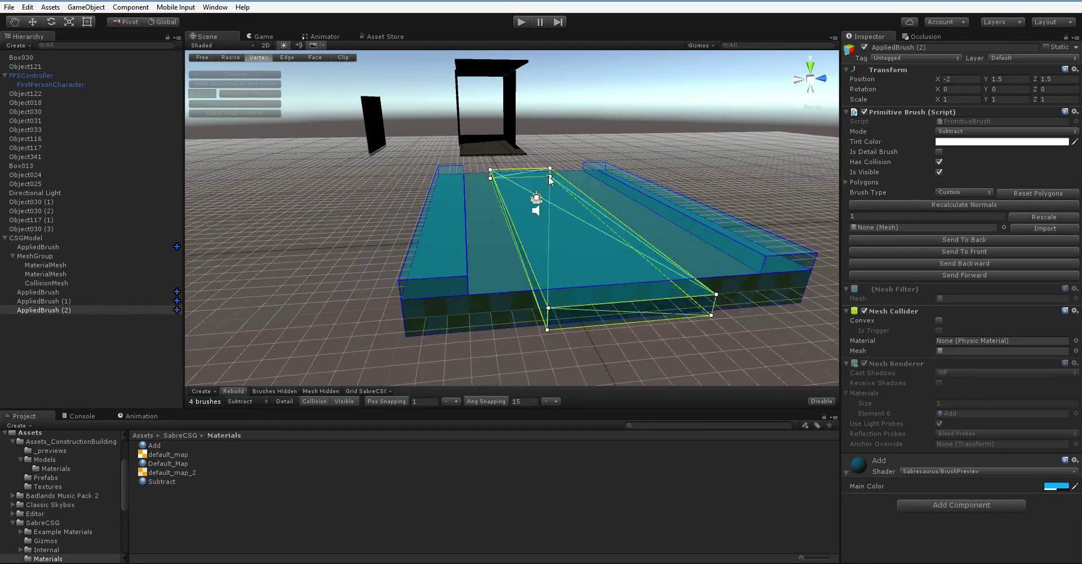
click(547, 349)
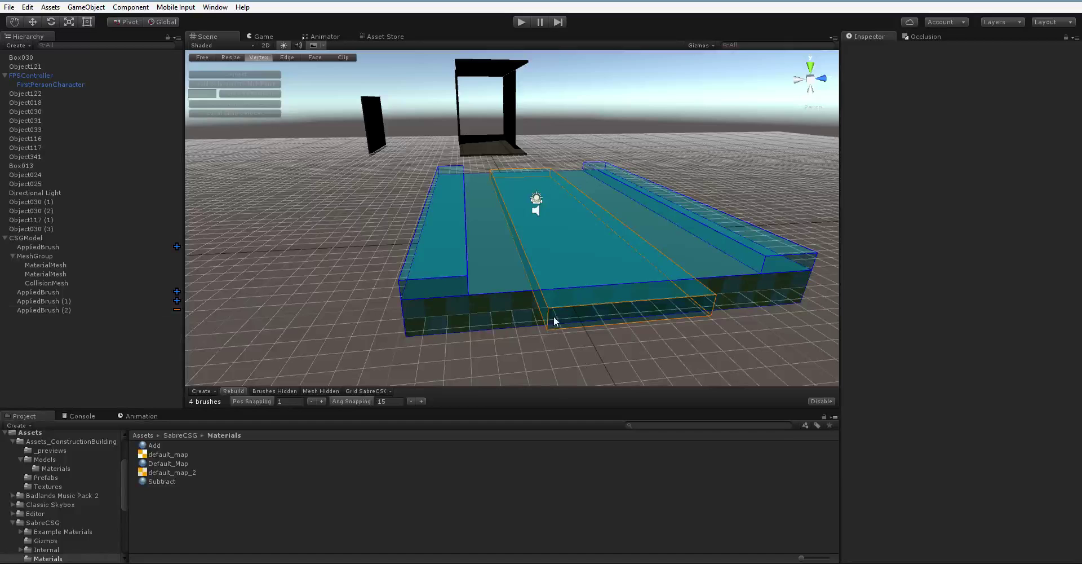
click(553, 316)
click(548, 309)
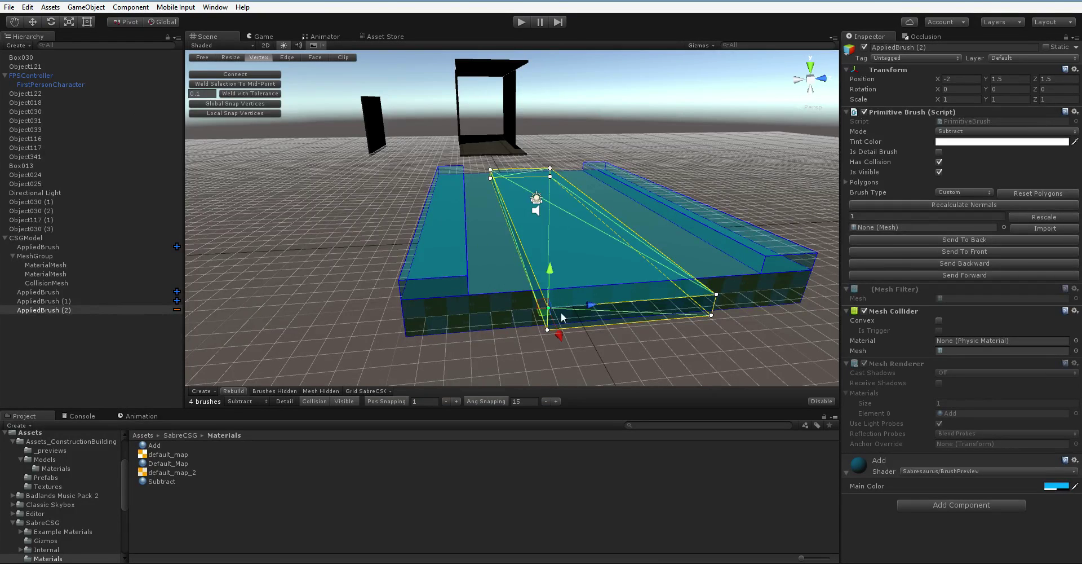
mouse_move(549, 263)
mouse_down()
mouse_move(557, 232)
mouse_move(545, 347)
mouse_up()
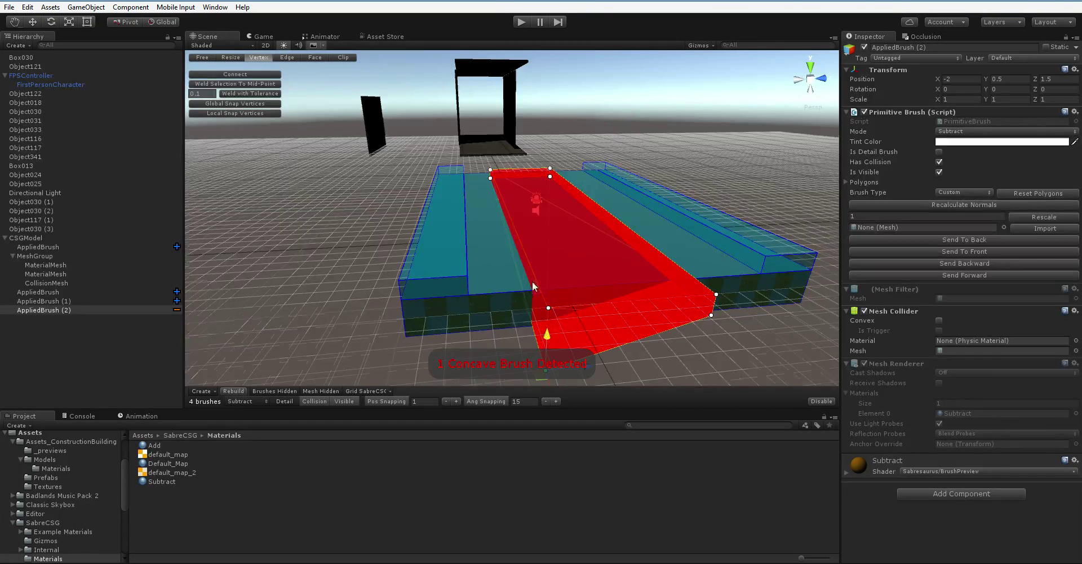
middle_drag(532, 282, 563, 199)
click(556, 215)
mouse_move(555, 178)
mouse_down()
mouse_move(556, 231)
mouse_move(557, 221)
mouse_up()
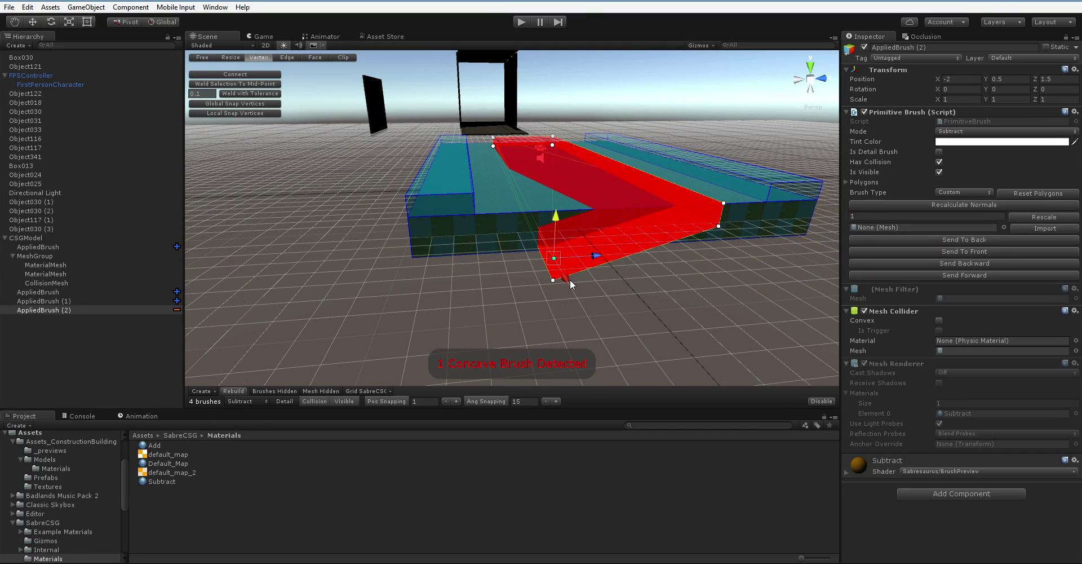
key(ctrl+z)
key(ctrl+z)
key(ctrl+z)
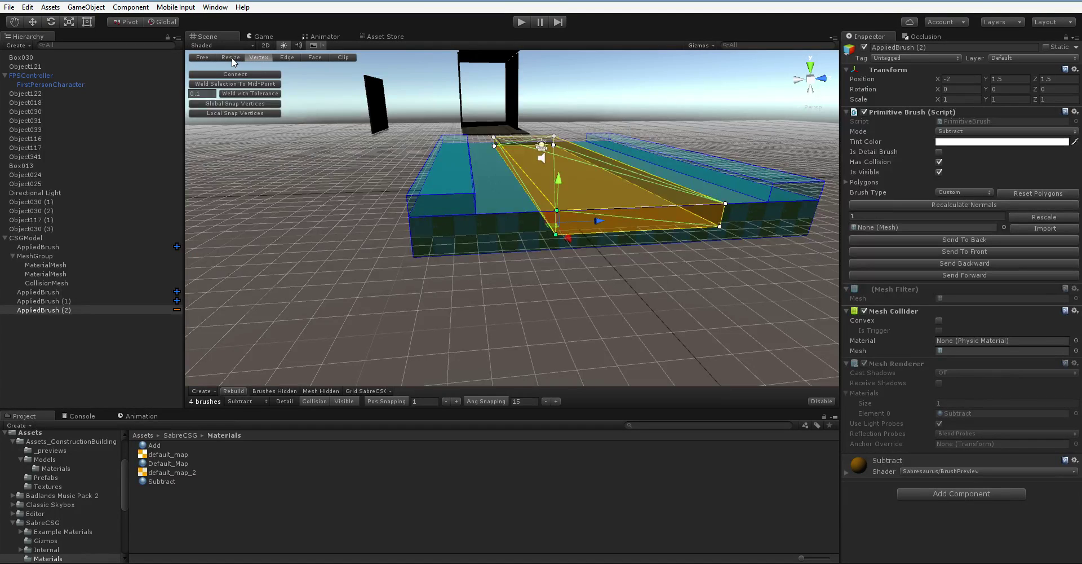
Lower the near bottom edge of the subtract brush well below the slab in Edge editing, and rebuild the CSG model
click(204, 58)
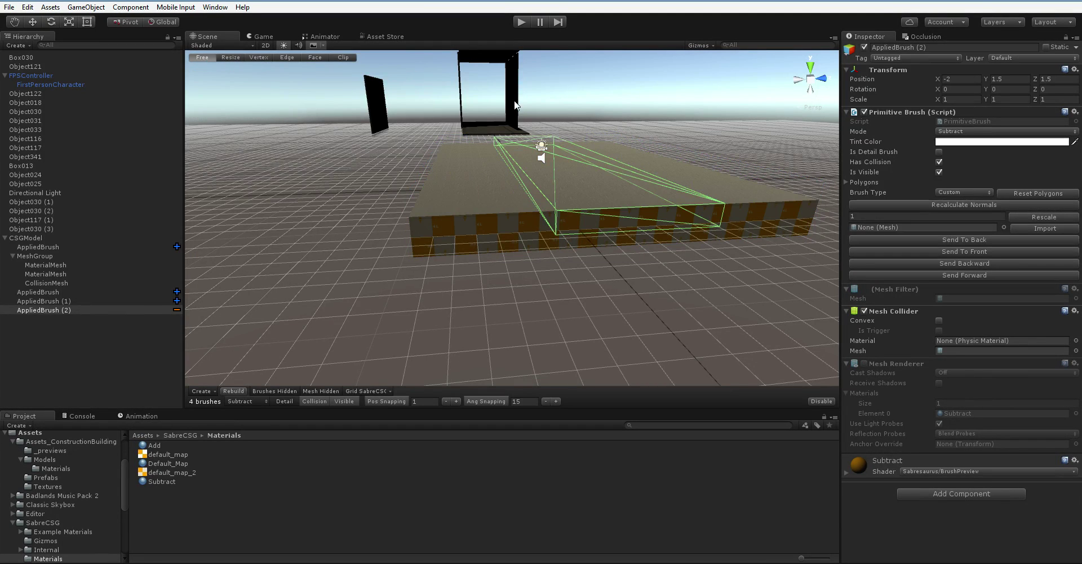
click(281, 57)
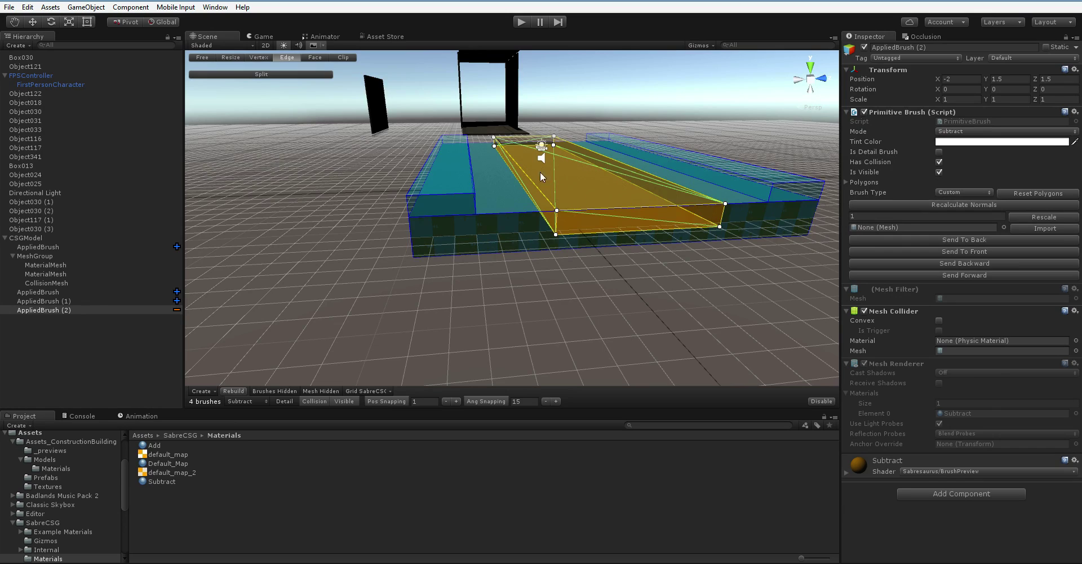
click(591, 233)
drag(651, 179, 644, 250)
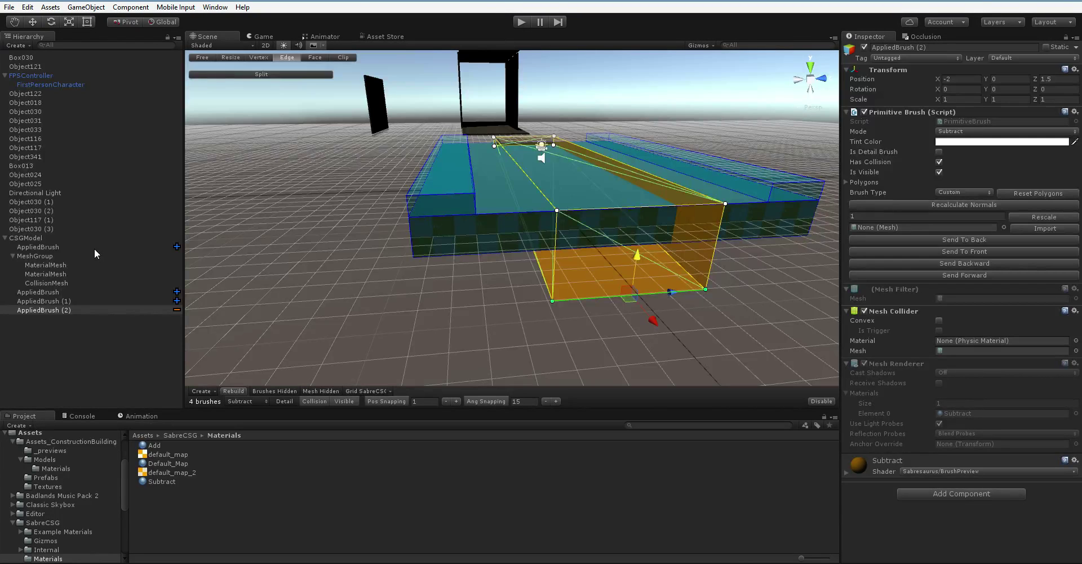
click(236, 390)
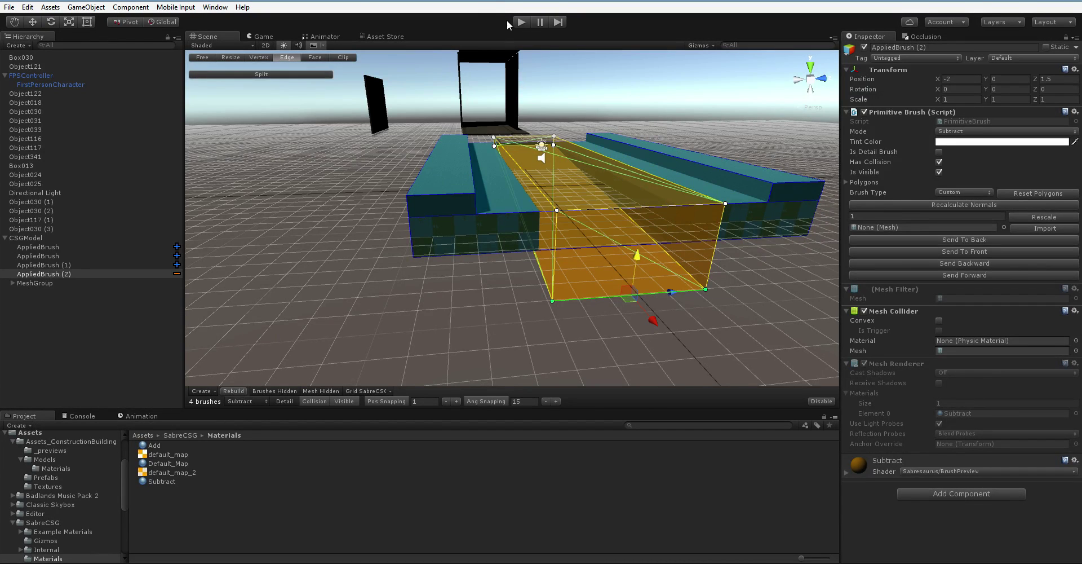
Play-test the carved floor by walking the sloped channel and jumping onto the raised strips, and stop the game
click(521, 22)
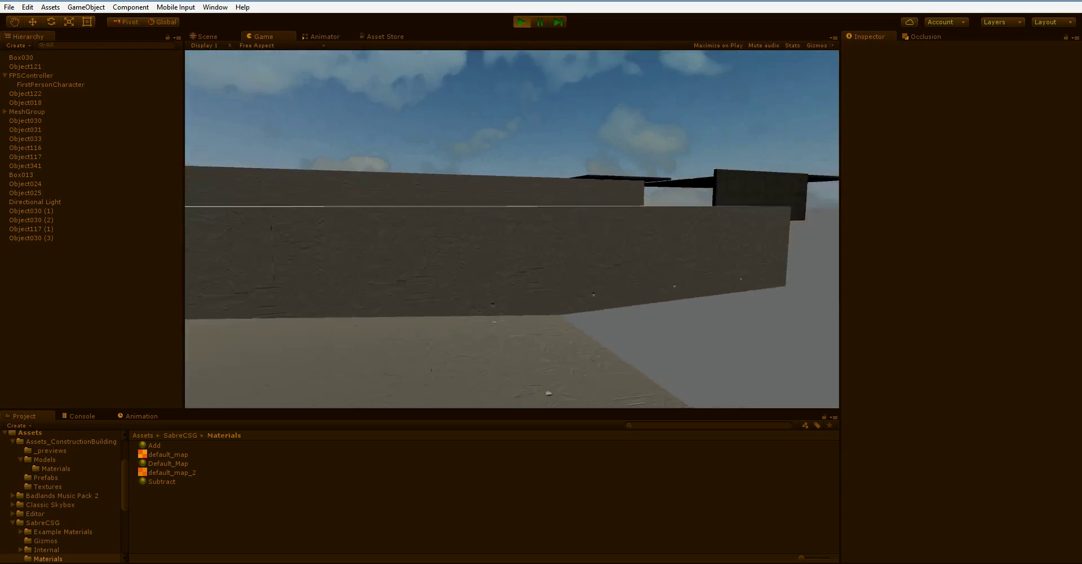
key(w)
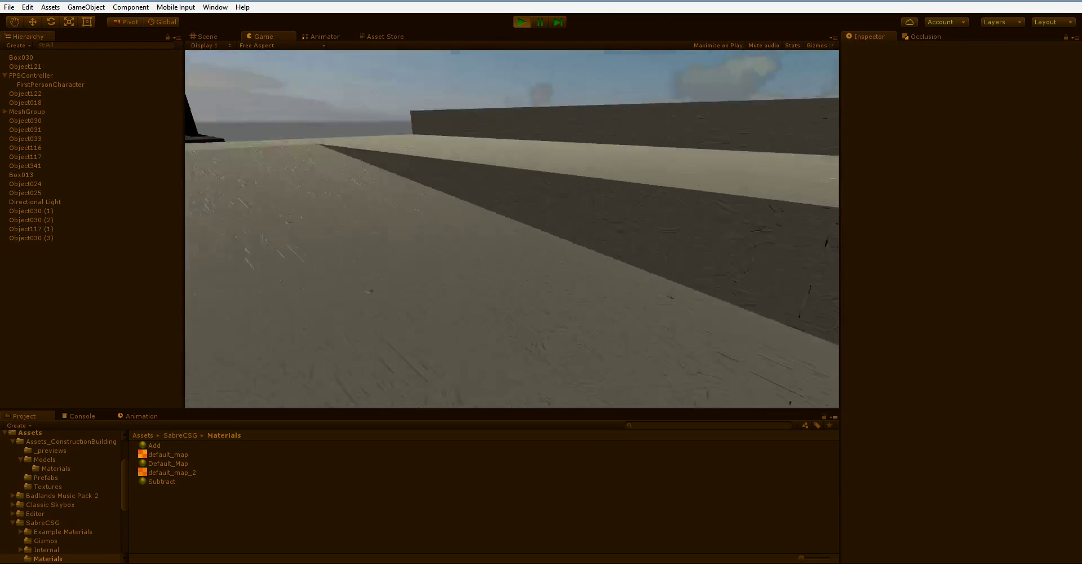
key(w)
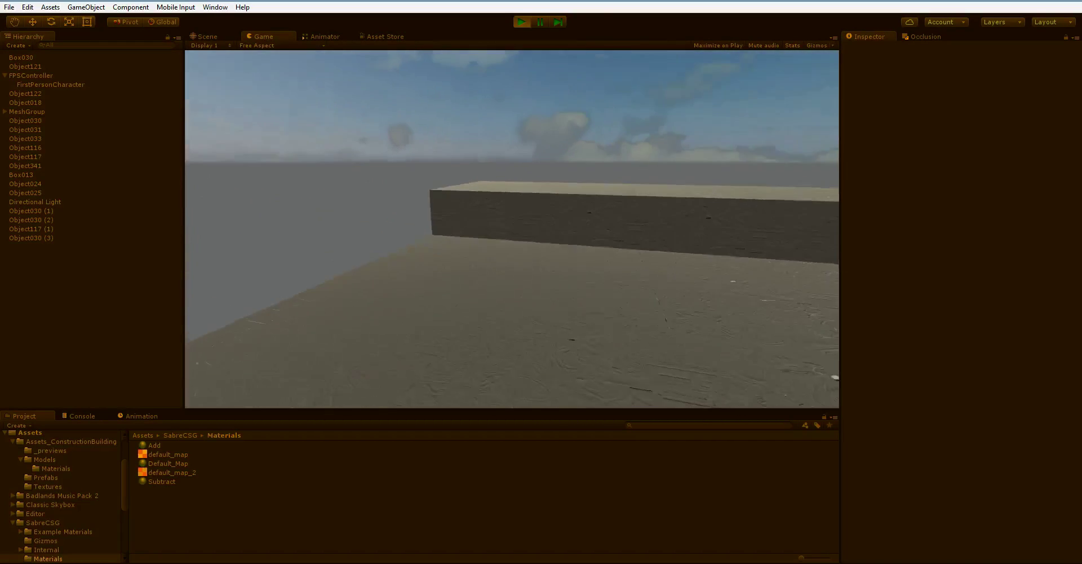
key(space)
key(w)
key(space)
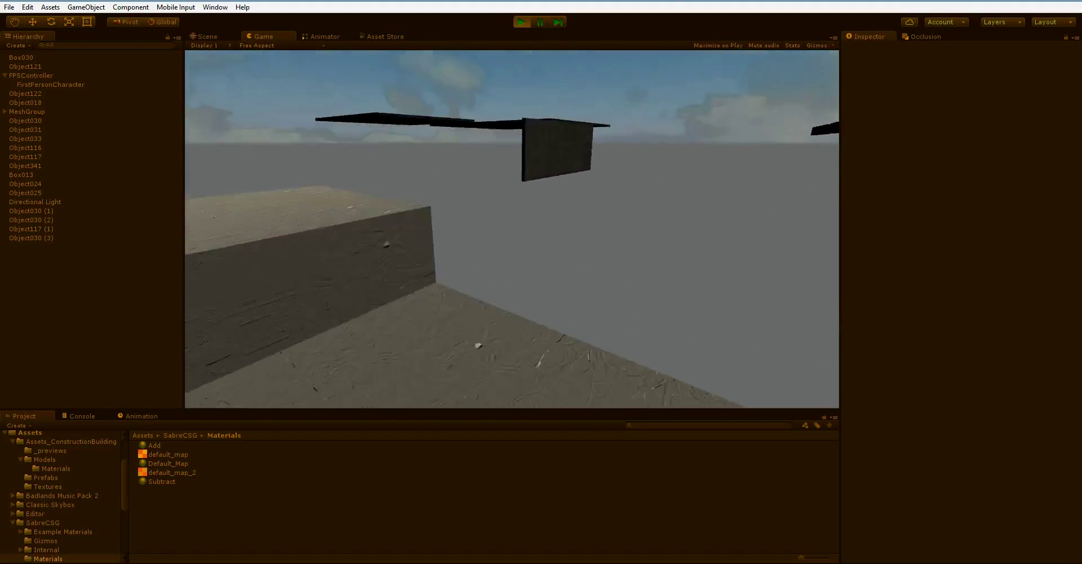
key(w)
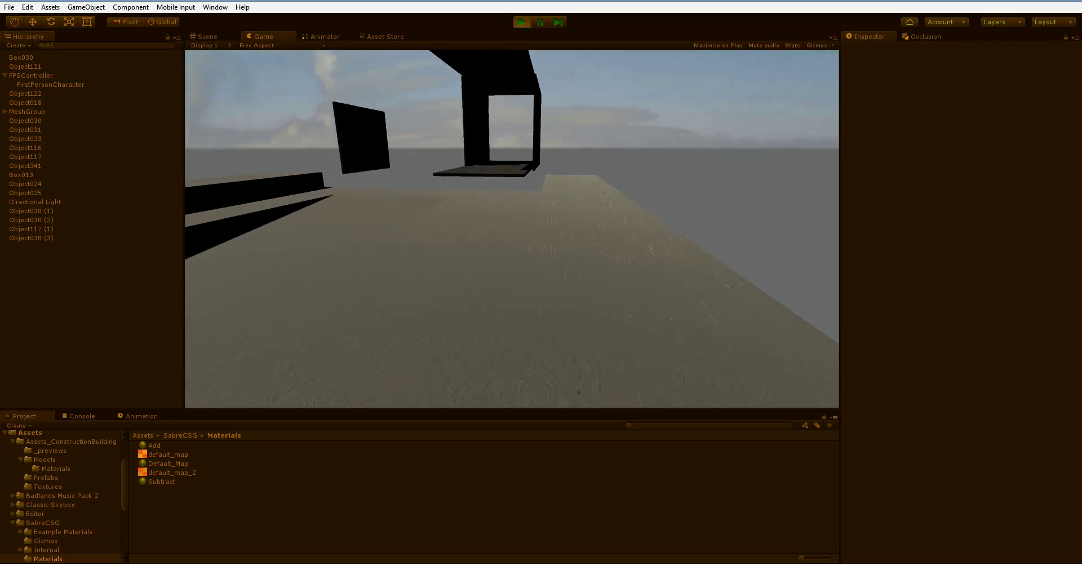
key(ctrl+p)
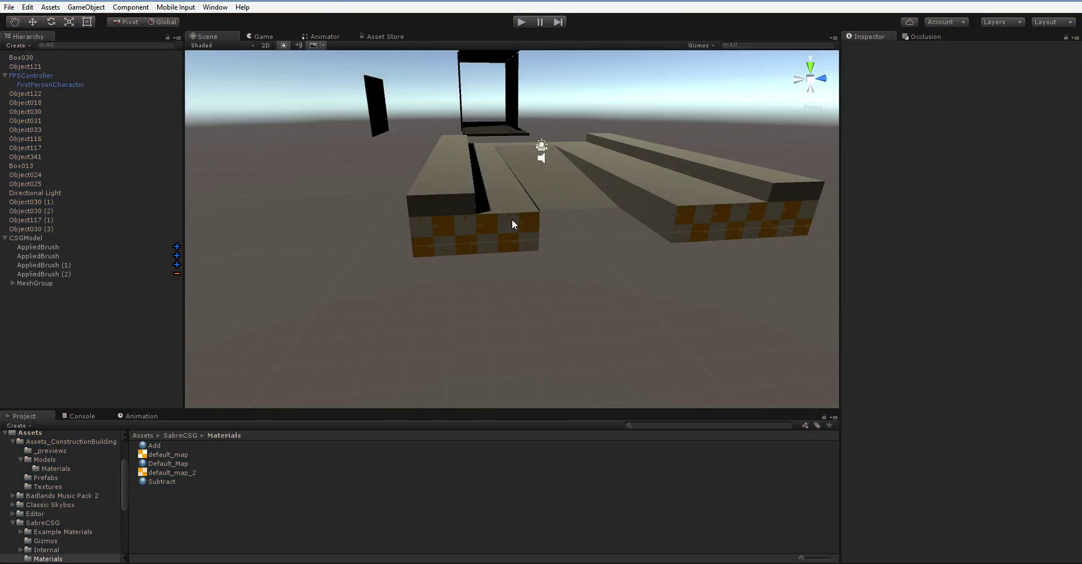
Inspect the add brushes under CSGModel by selecting them one after another
middle_drag(526, 177, 459, 195)
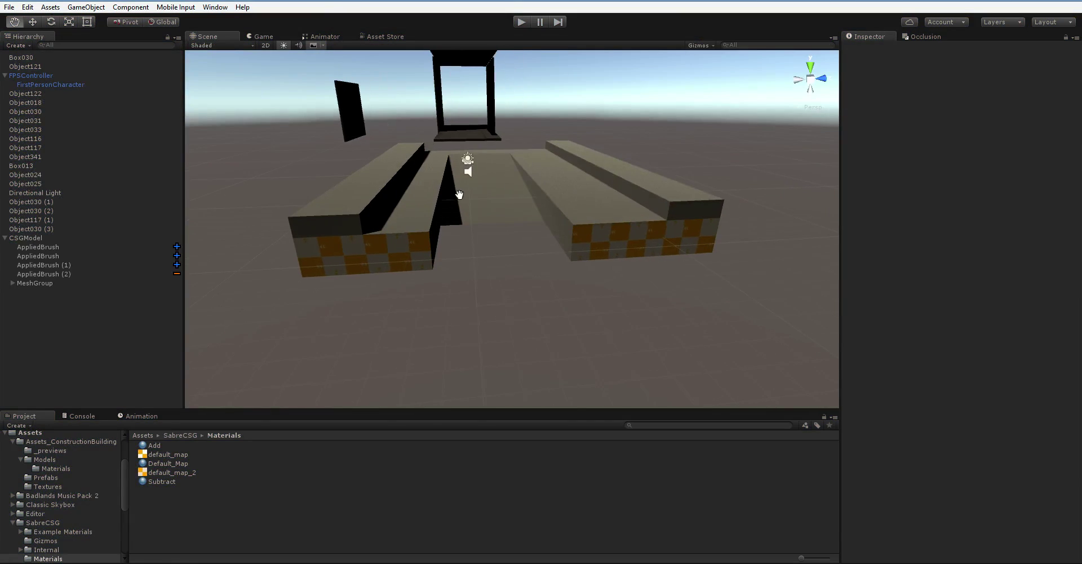
click(37, 283)
click(41, 265)
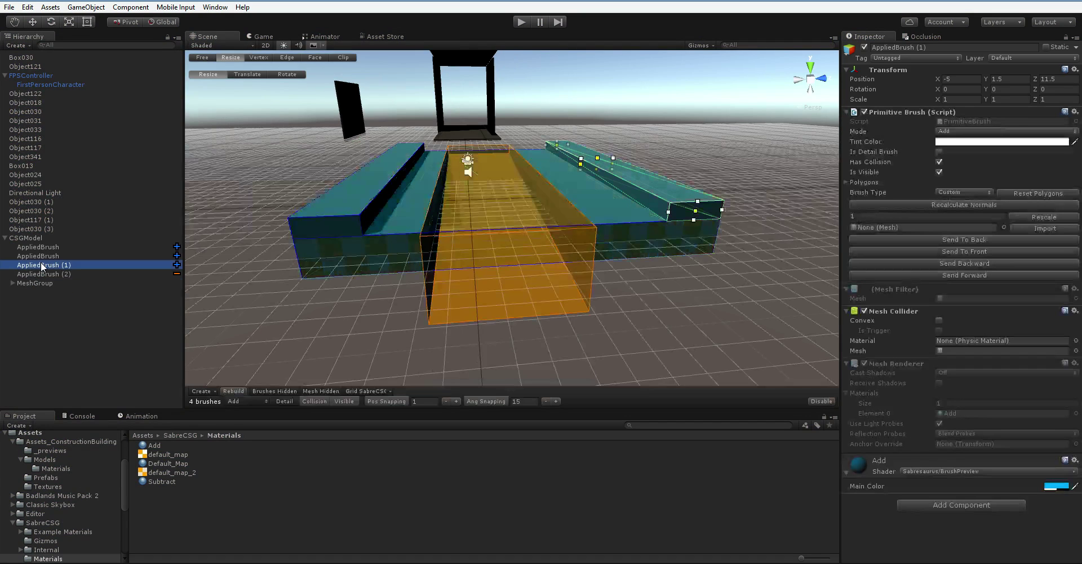
click(39, 256)
click(57, 248)
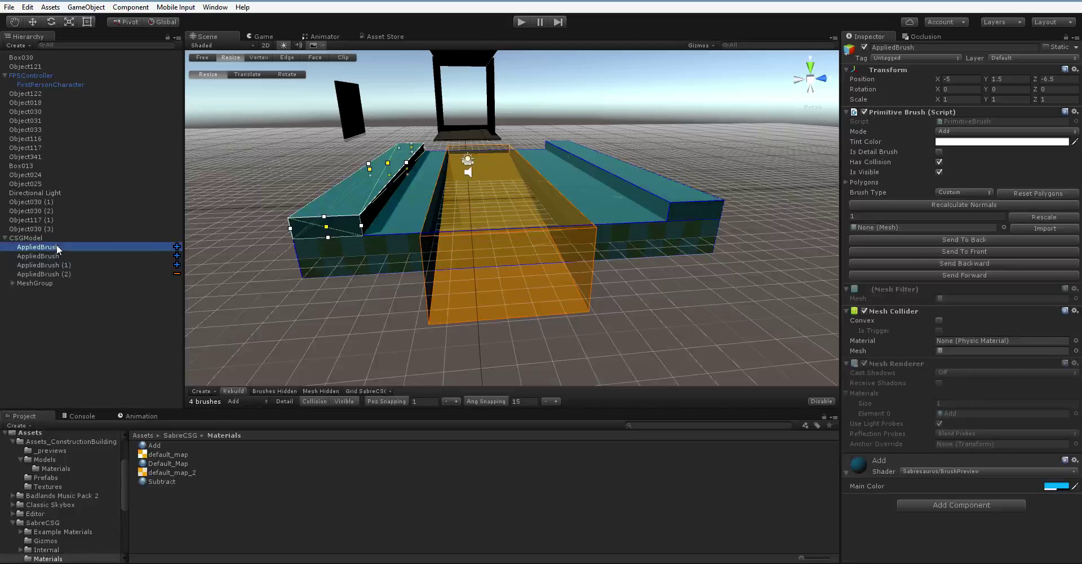
Duplicate the floor slab brush, shape and place the copy as a large block below the slab's near end, and rebuild the CSG model
key(ctrl+d)
drag(504, 202, 482, 292)
drag(491, 186, 493, 205)
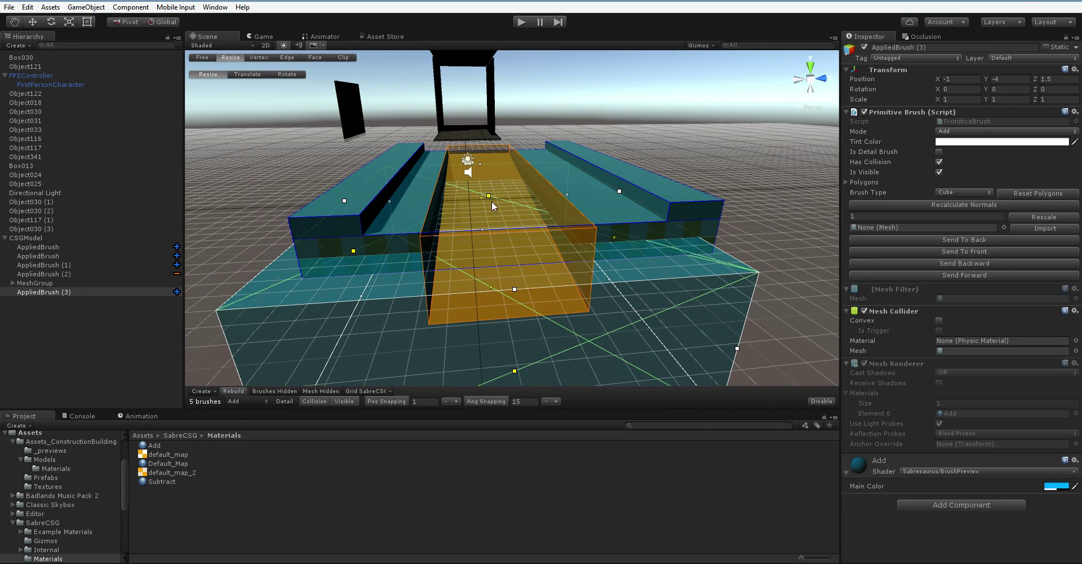
click(526, 22)
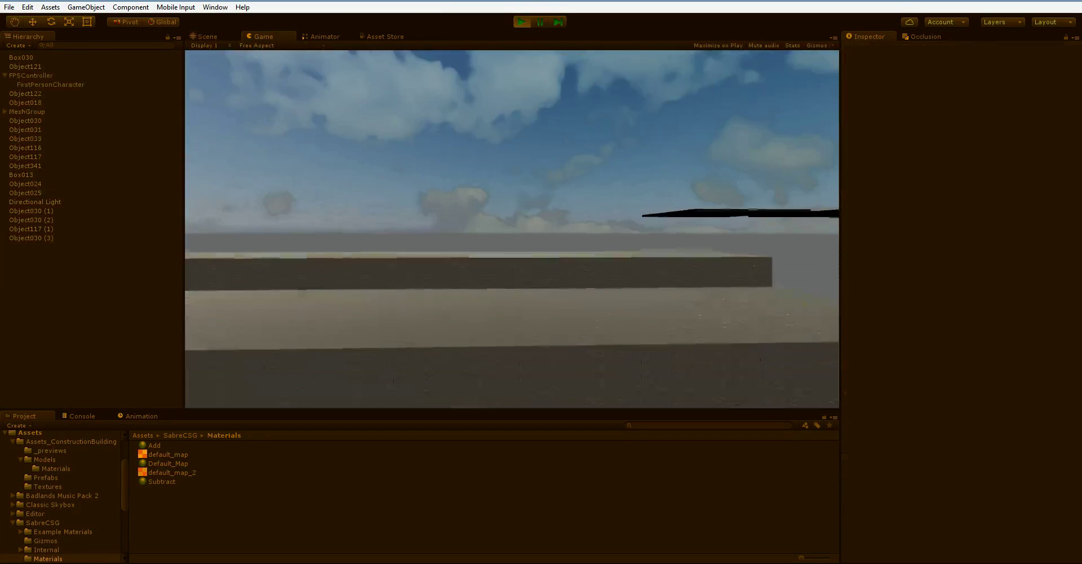
key(ctrl+p)
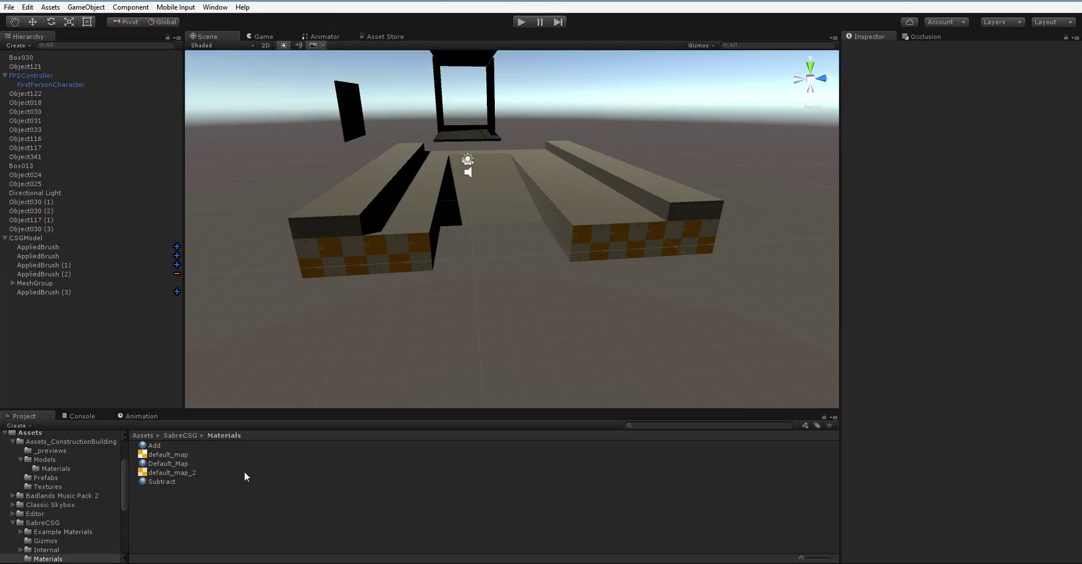
click(52, 237)
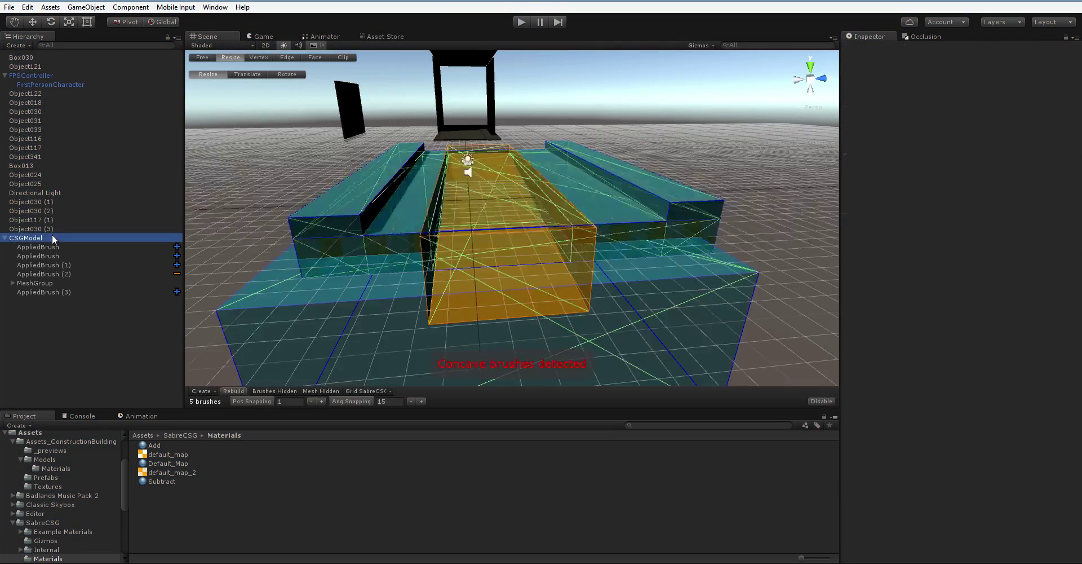
click(243, 392)
Play-test the rebuilt floor by walking the channel and the new lower block, and stop the game
click(523, 22)
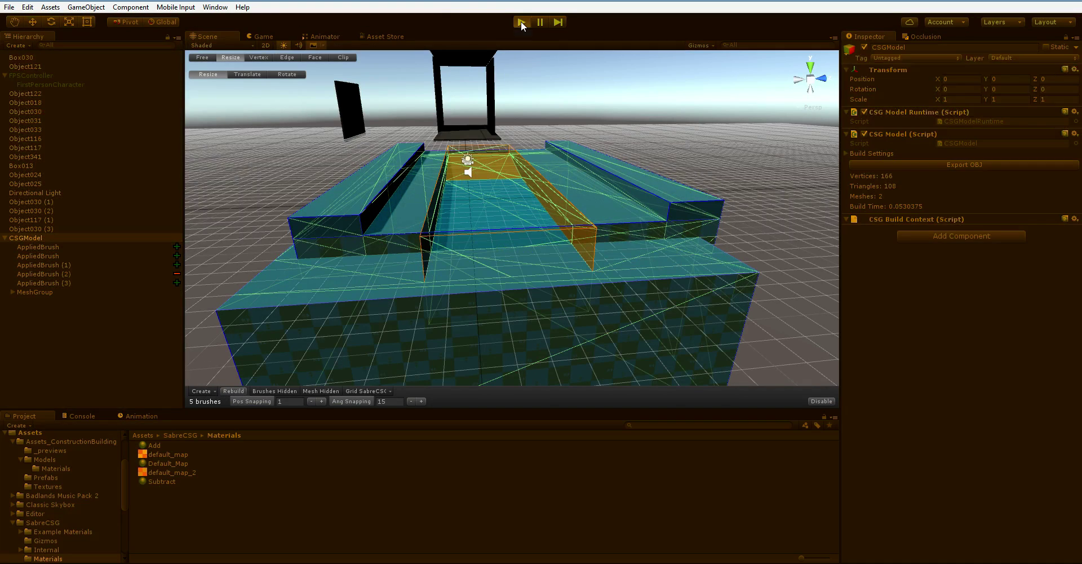
key(w)
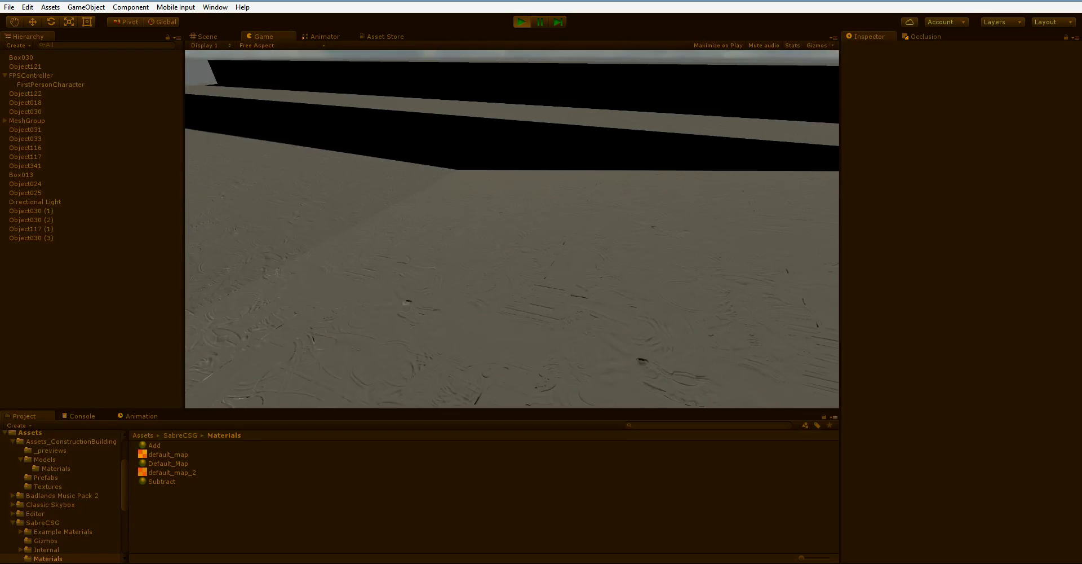
key(w)
key(w)
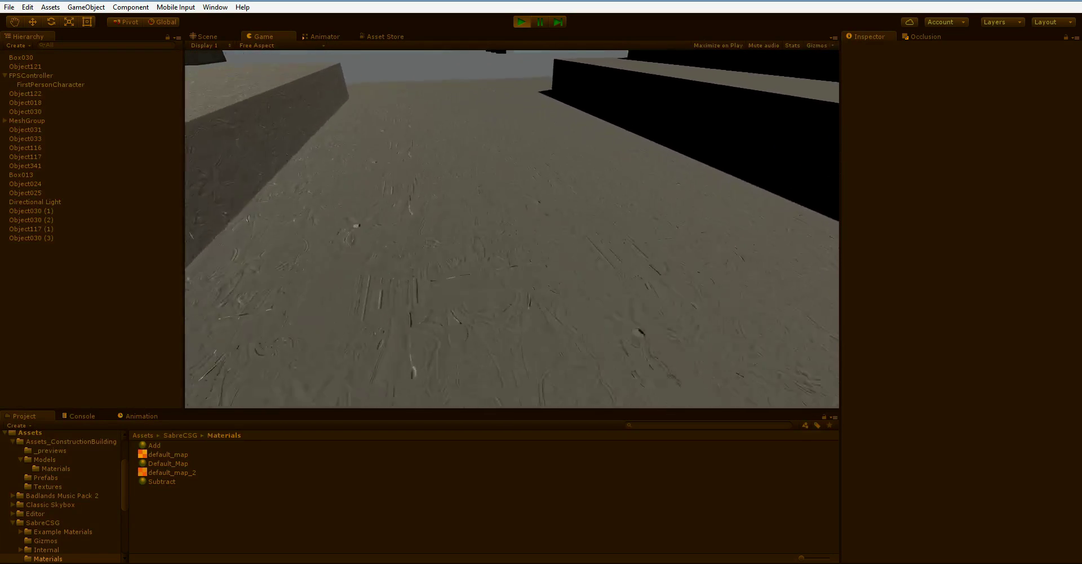
key(w)
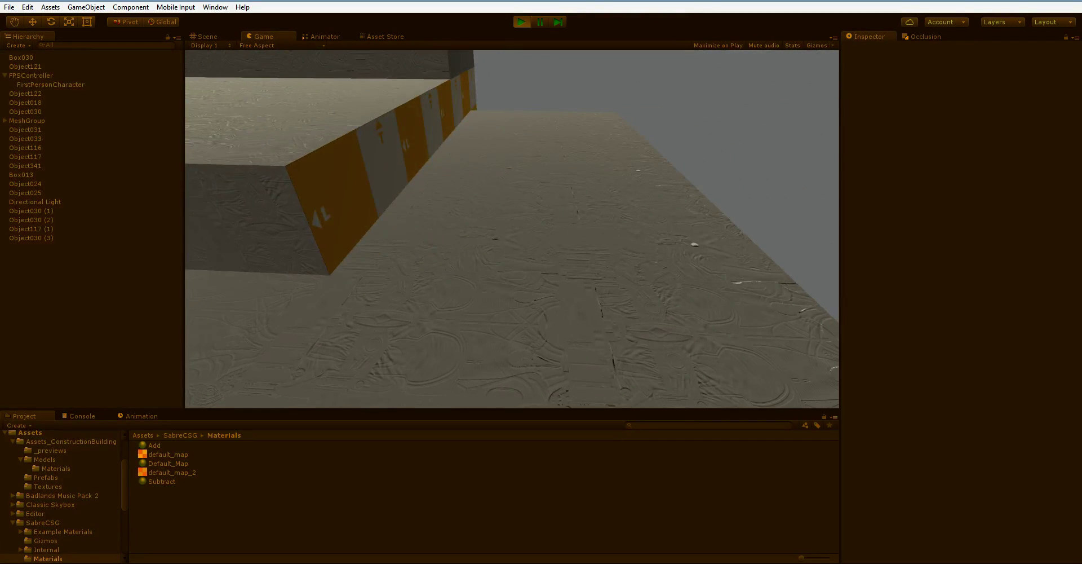
key(ctrl+p)
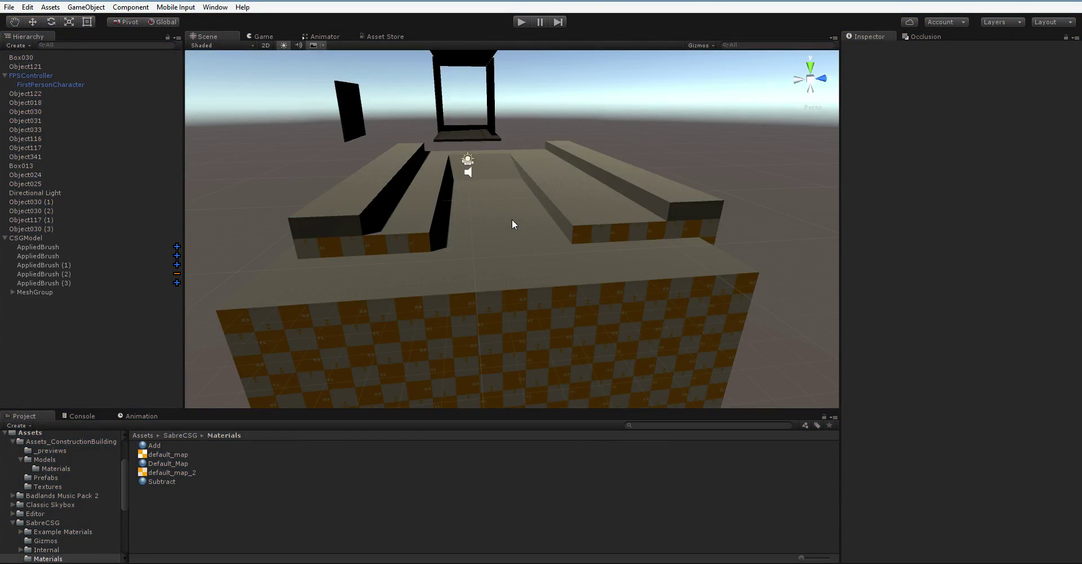
Build two matching tall pillars on either side of the channel from a duplicate of the right raised strip
click(630, 169)
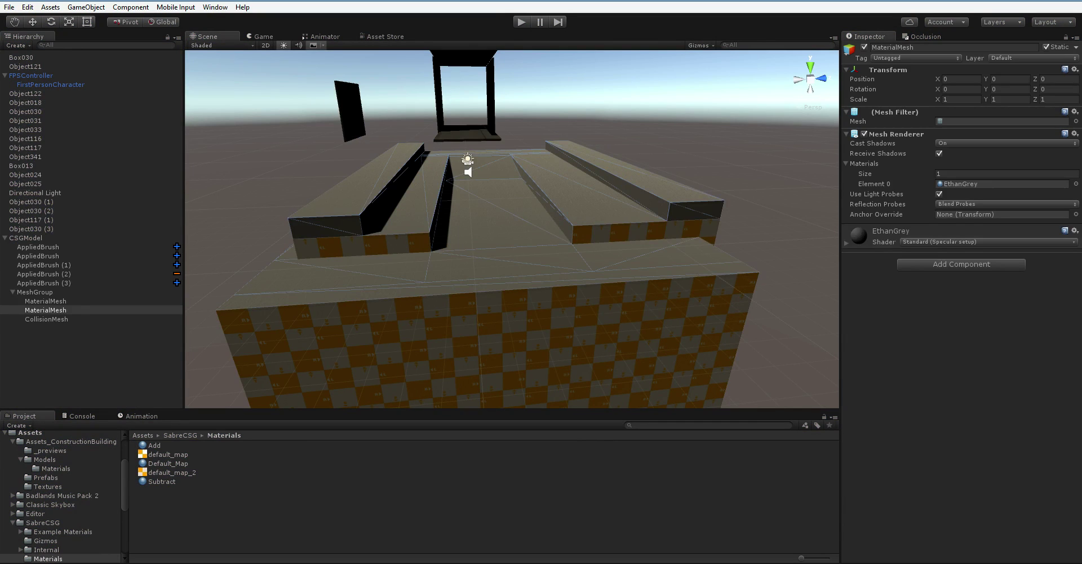
click(90, 265)
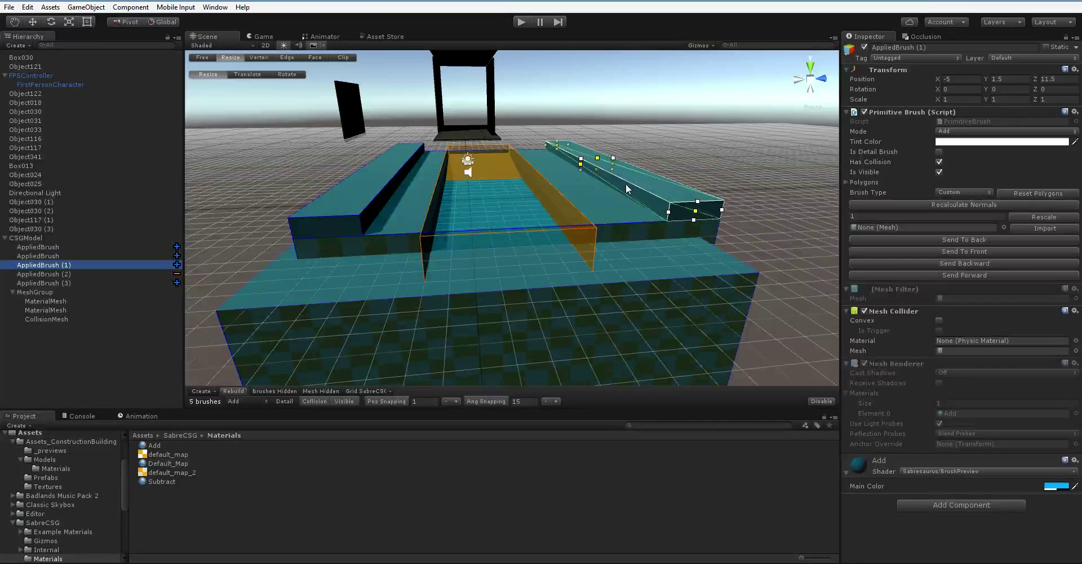
key(ctrl+d)
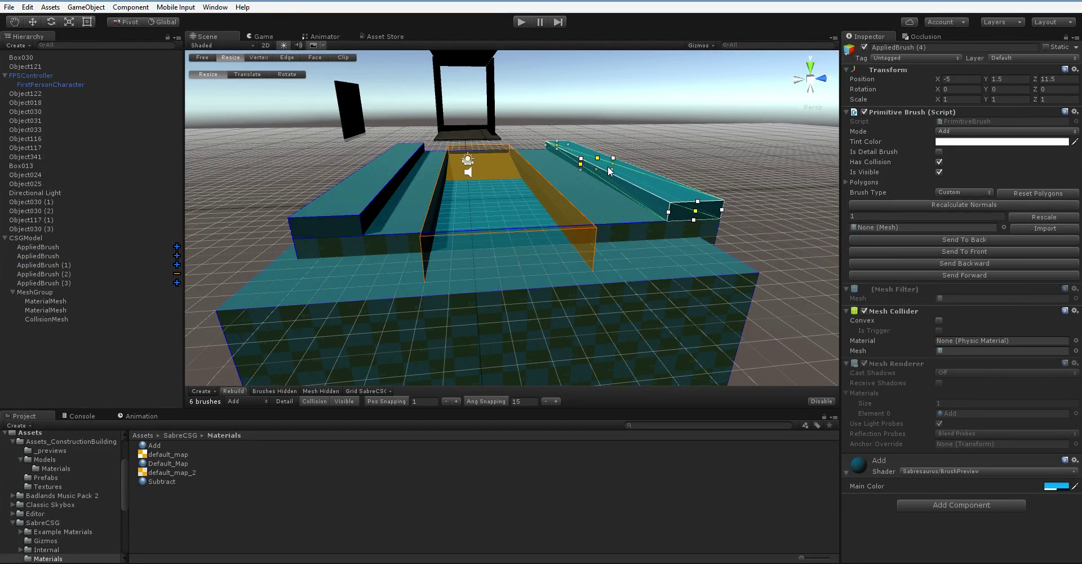
mouse_move(609, 170)
mouse_down()
mouse_move(556, 172)
mouse_move(526, 118)
mouse_move(595, 163)
mouse_up()
middle_drag(601, 166, 593, 215)
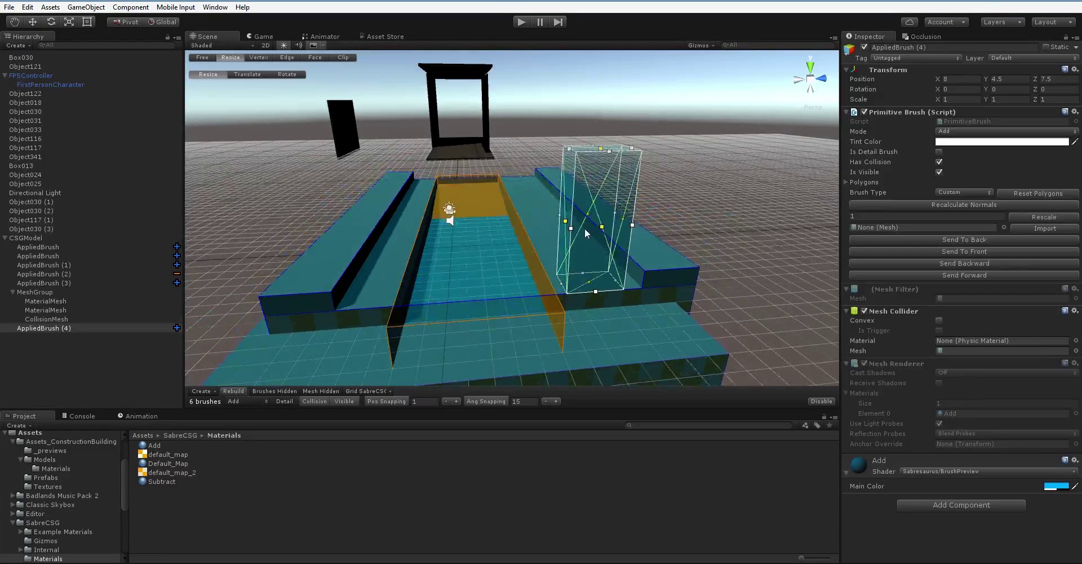
key(ctrl+d)
drag(590, 230, 332, 250)
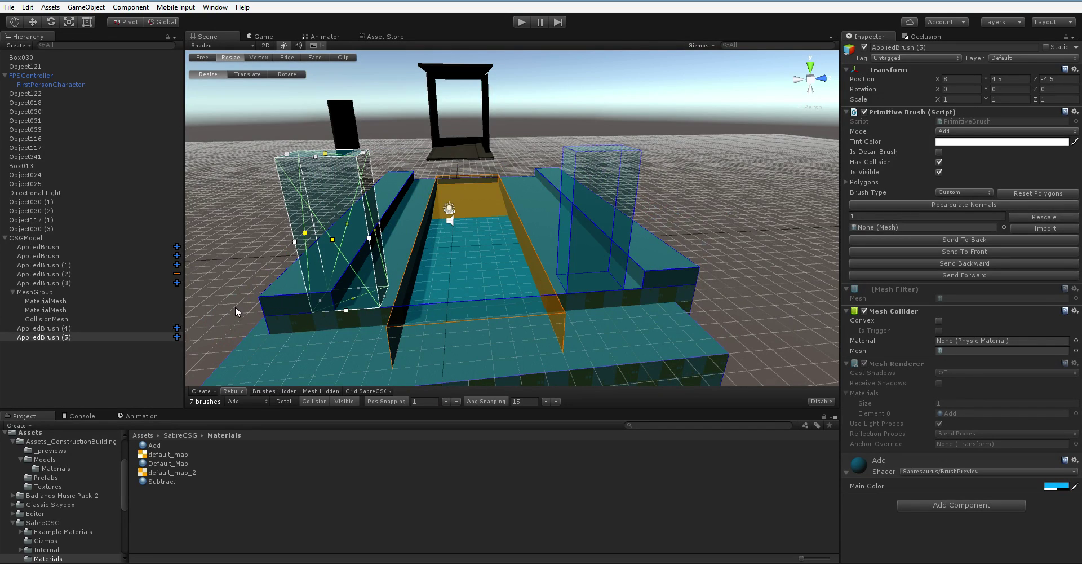
Move the left raised strip outward to Z -8.5 and extend the floor slab's left side underneath it
click(277, 290)
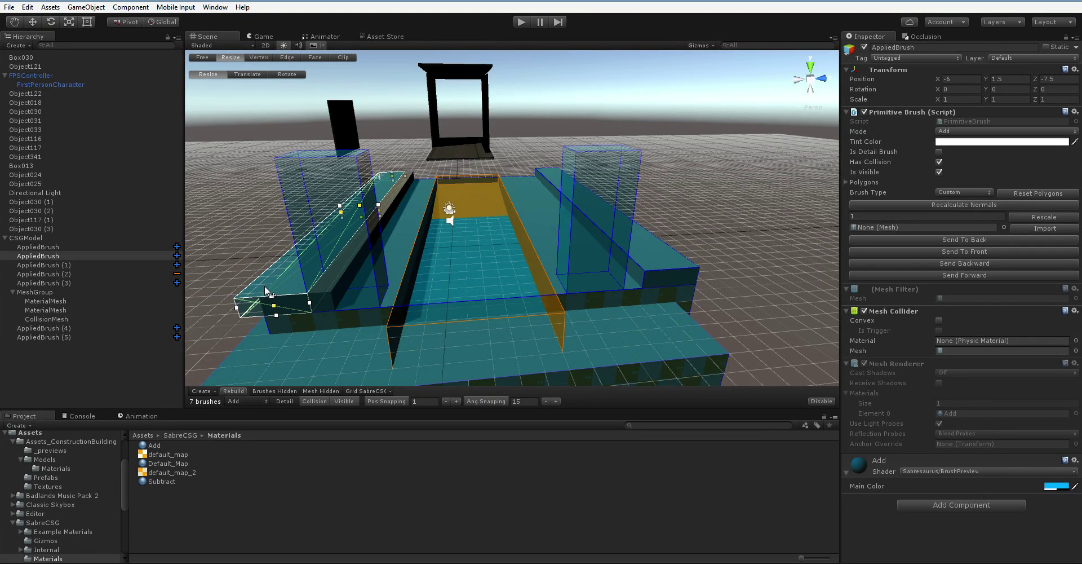
drag(252, 291, 246, 292)
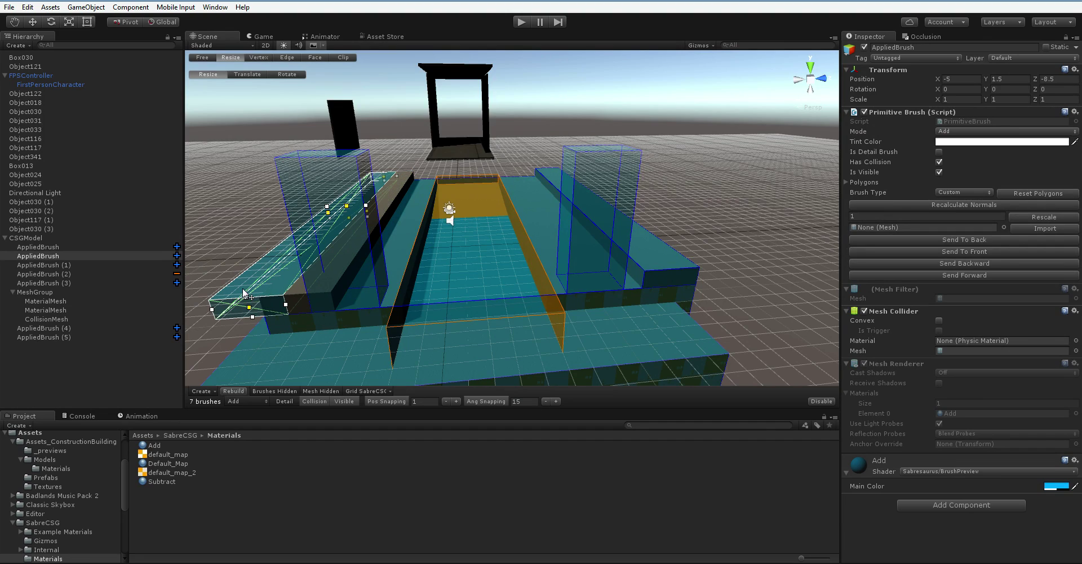
click(295, 326)
middle_drag(269, 326, 488, 156)
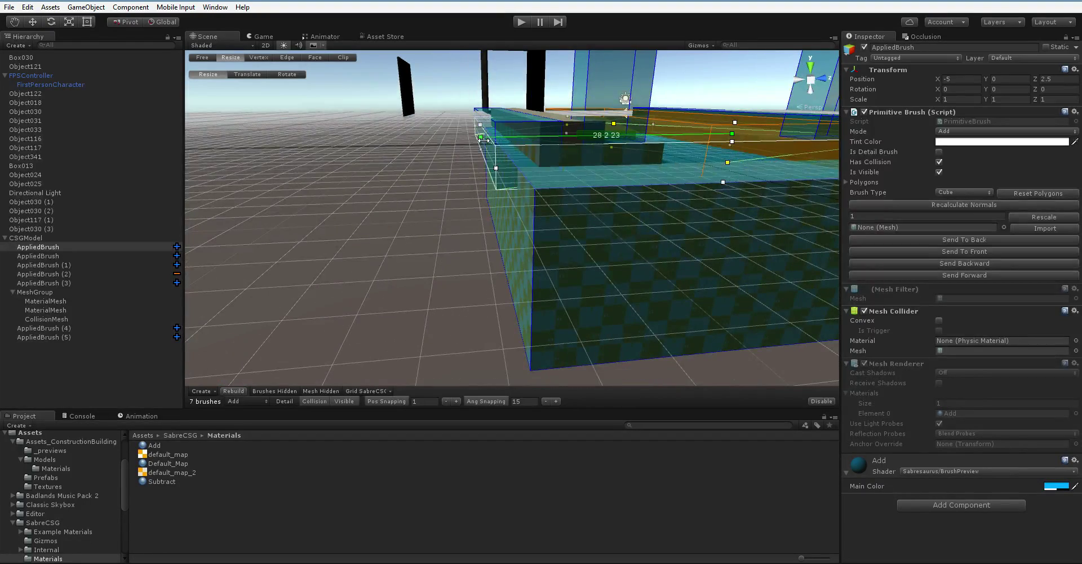
middle_drag(516, 236, 329, 303)
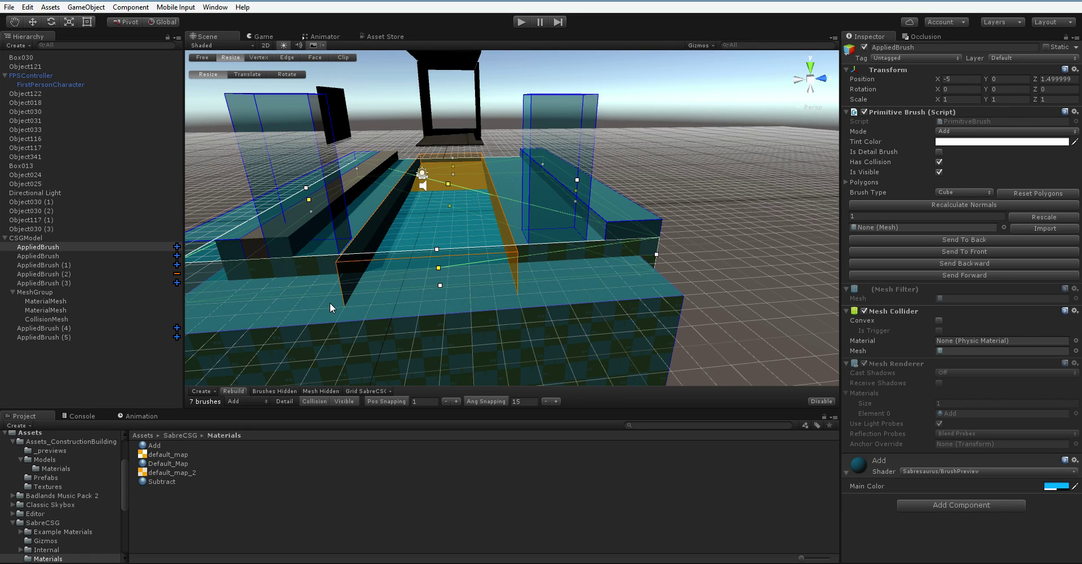
Duplicate the left pillar and resize the copy into a crossbeam spanning the tops of both pillars
mouse_move(464, 255)
right_down()
mouse_move(451, 225)
mouse_move(472, 236)
mouse_move(323, 171)
right_up()
click(323, 171)
key(ctrl+d)
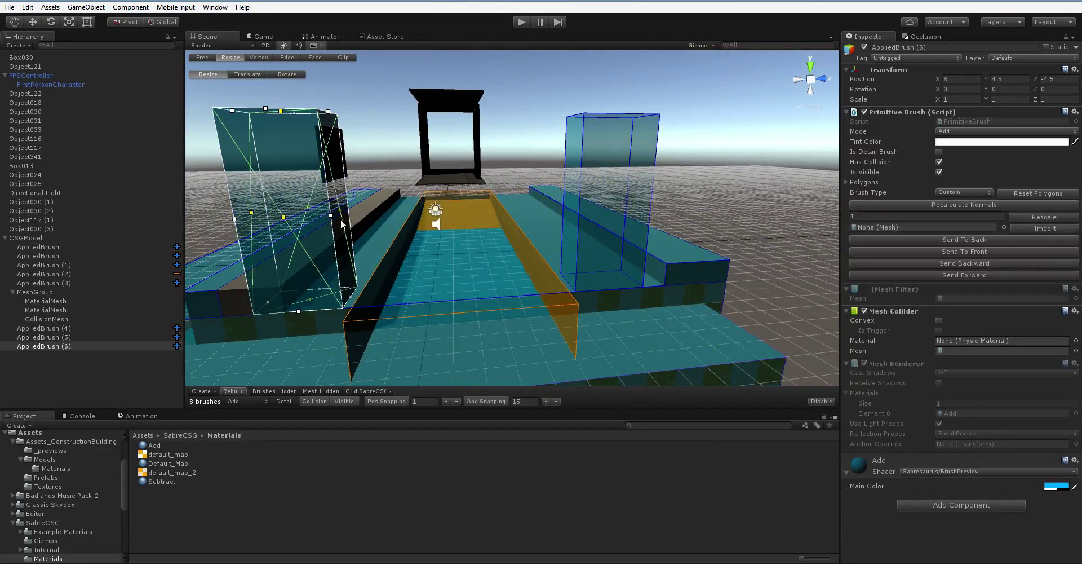
drag(340, 211, 562, 218)
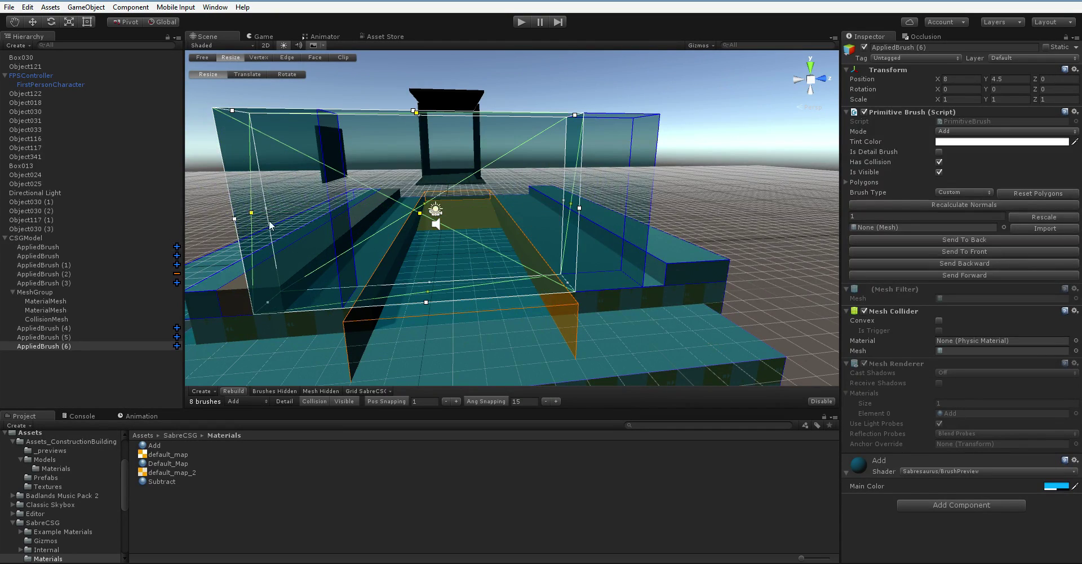
drag(250, 213, 329, 220)
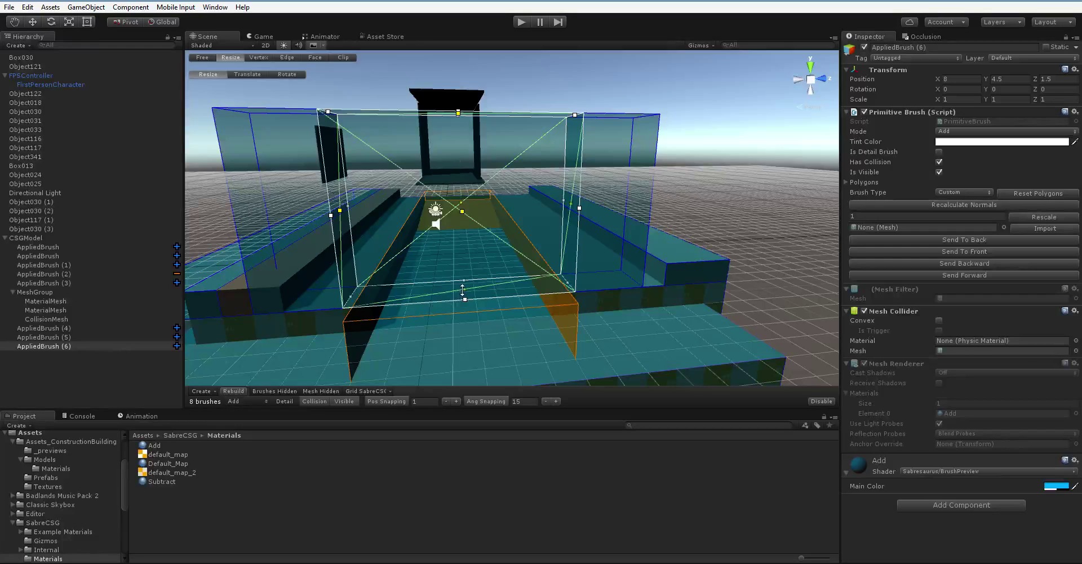
drag(462, 290, 459, 179)
Taper both pillars by moving their outer top edges inward in Edge editing, and rebuild the CSG model
middle_drag(535, 199, 492, 193)
click(508, 169)
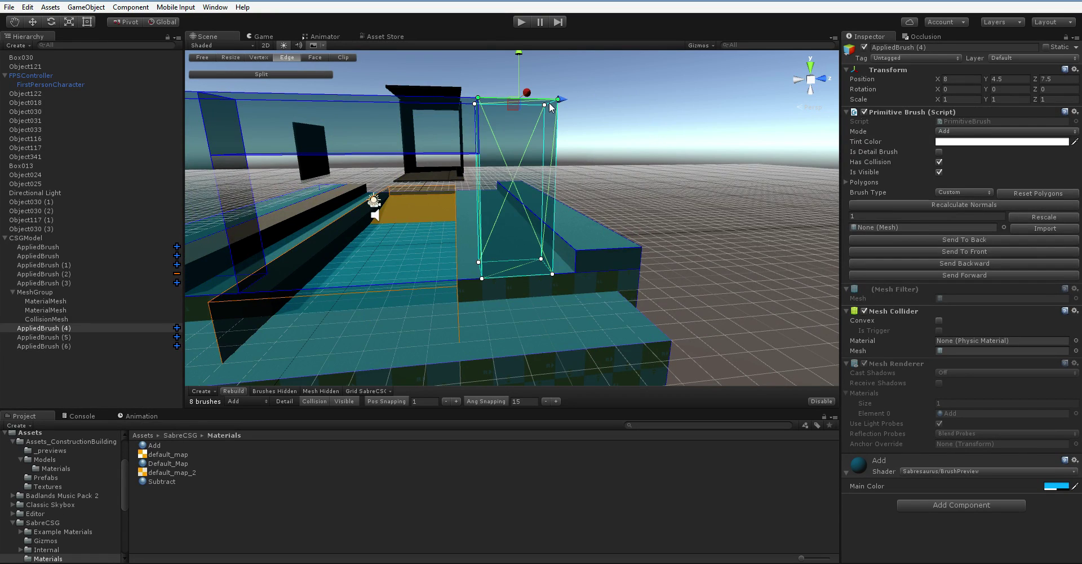
middle_drag(562, 93, 574, 190)
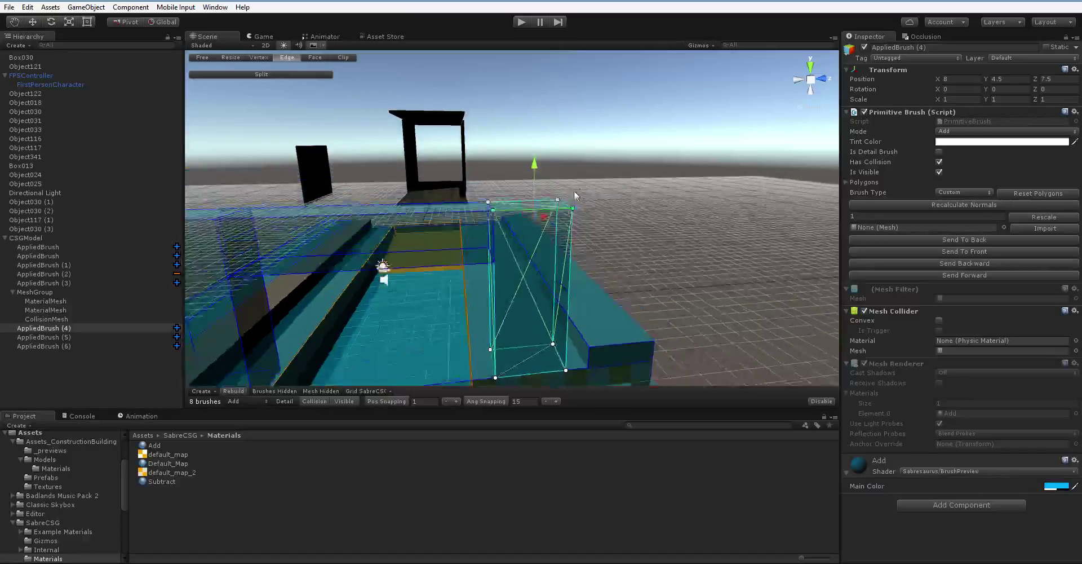
alt+drag(563, 201, 542, 294)
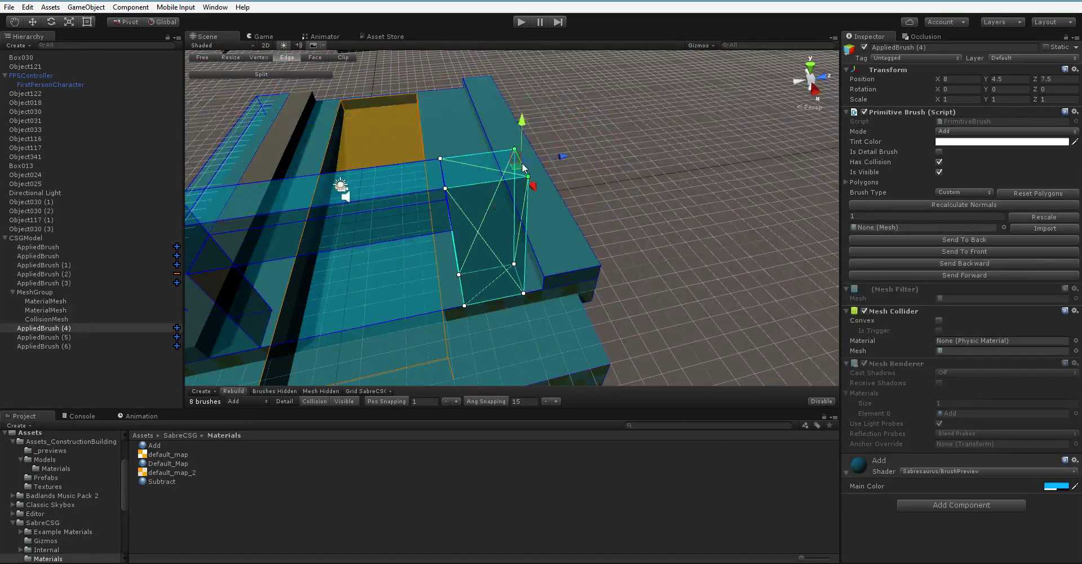
mouse_move(556, 156)
alt+mouse_down()
mouse_move(481, 293)
mouse_move(414, 162)
mouse_move(531, 133)
alt+mouse_up()
click(439, 150)
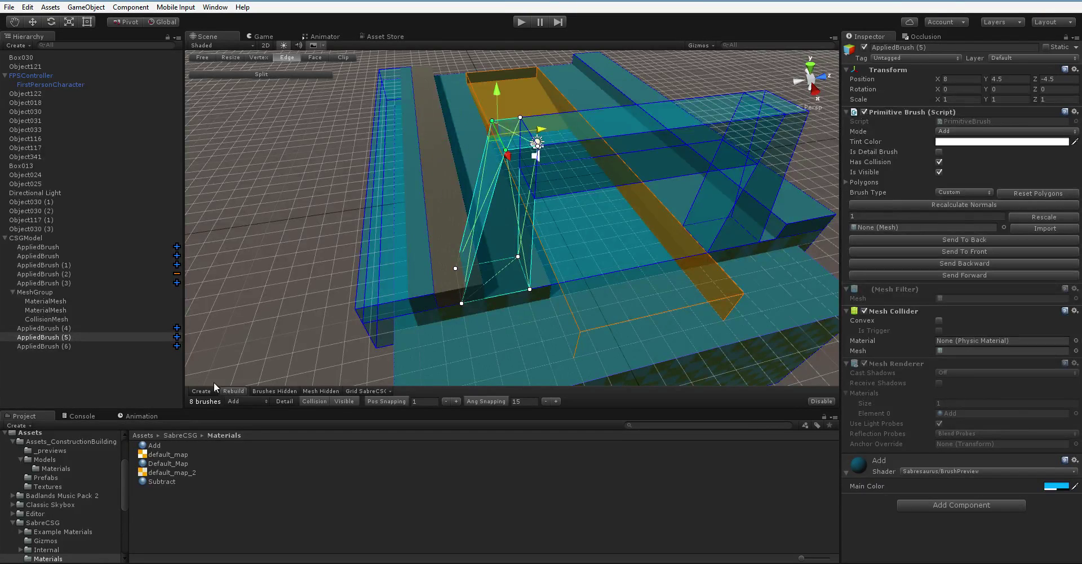
click(239, 391)
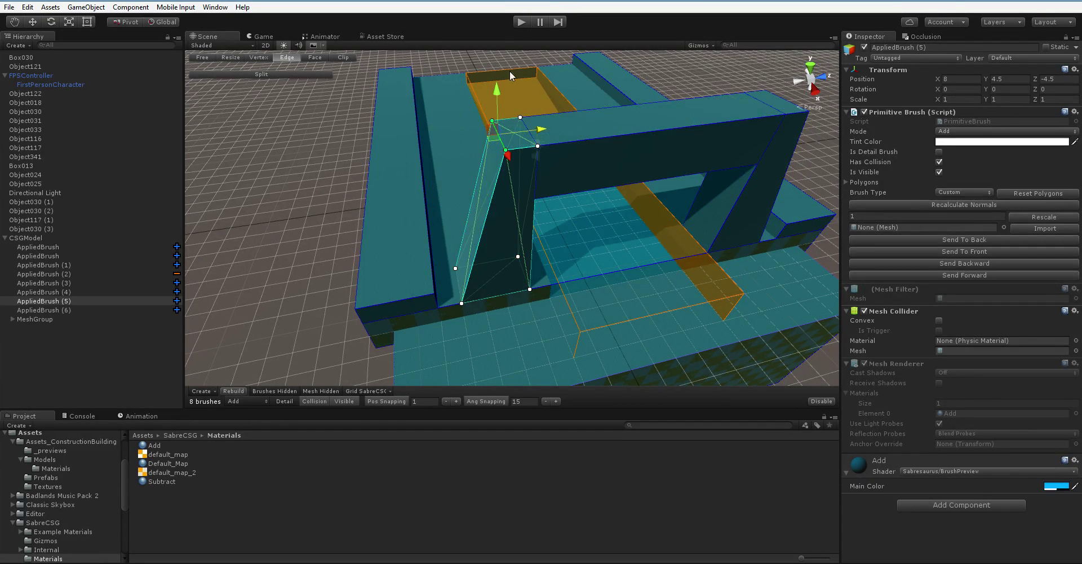
Start a play test and walk around the tapered archway to examine its pillars, crossbeam and opening at close range
click(520, 22)
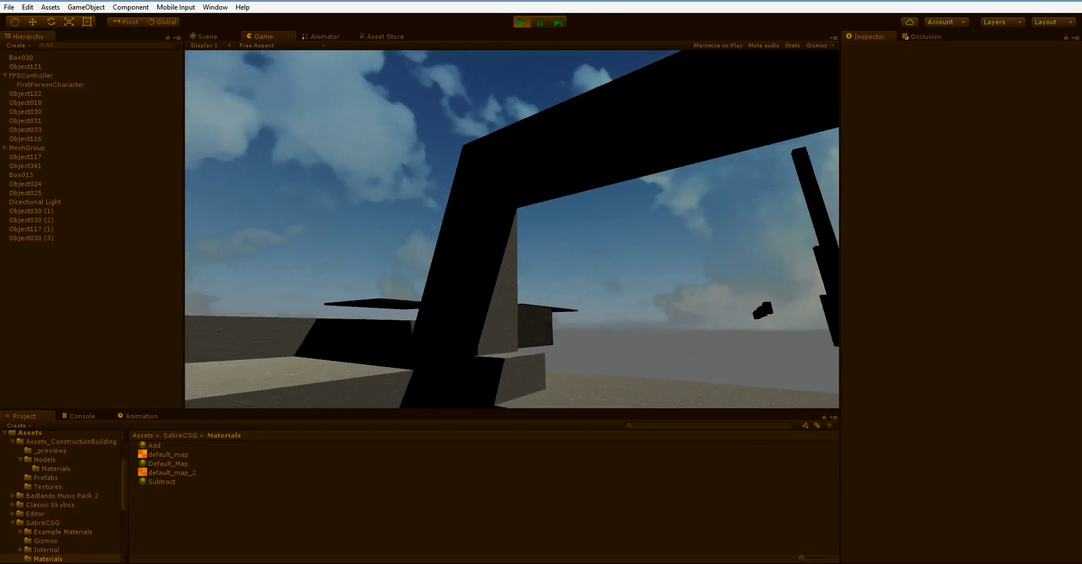
key(w)
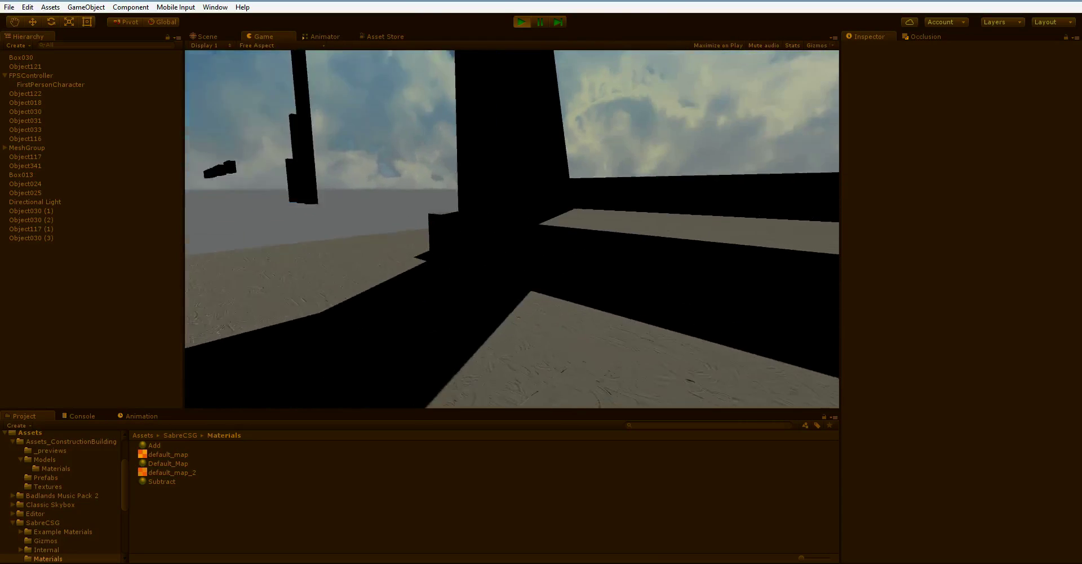
key(w)
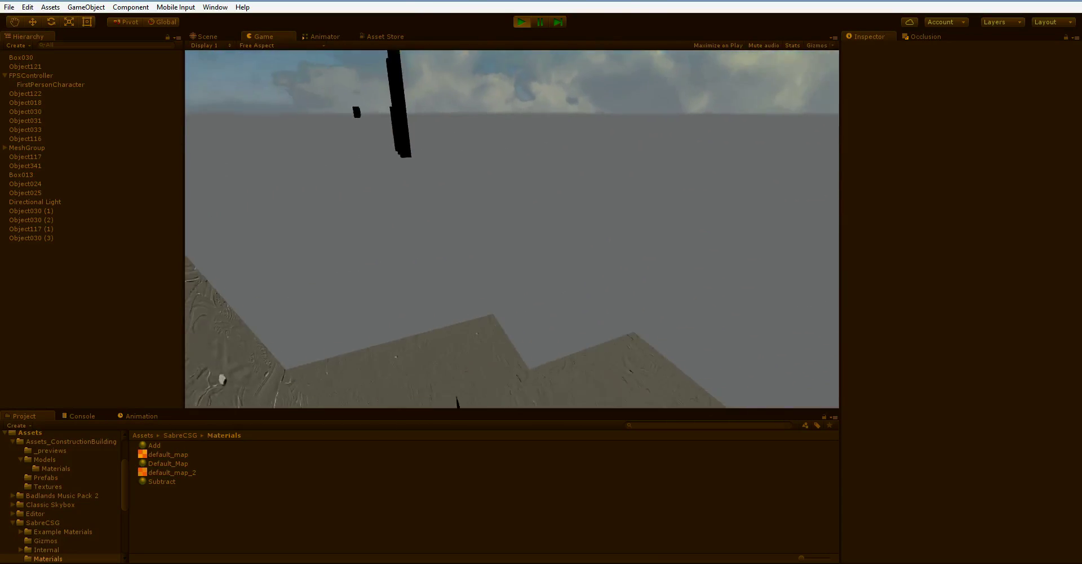
key(w)
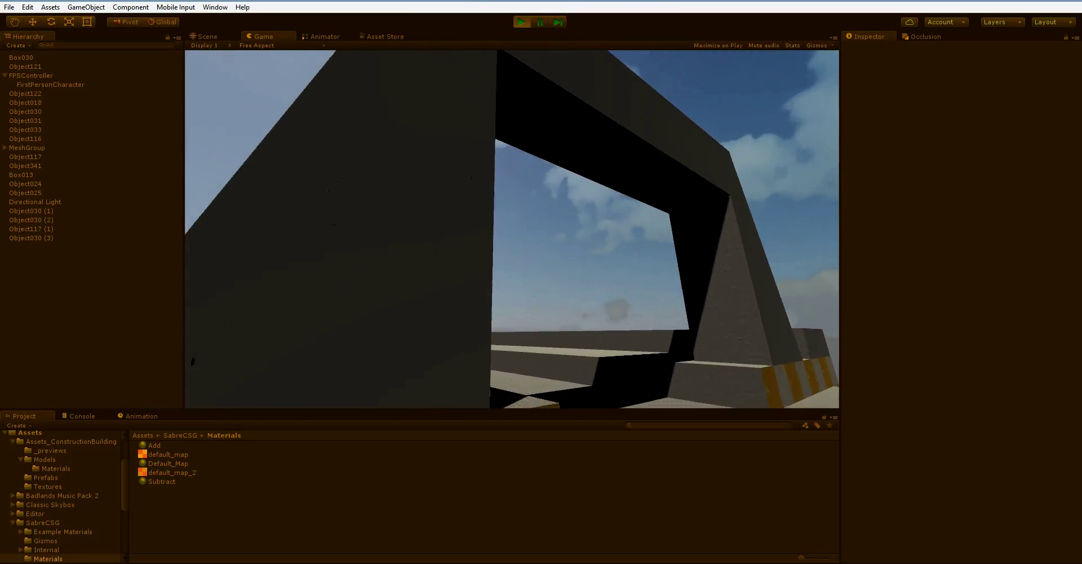
key(a)
key(space)
key(space)
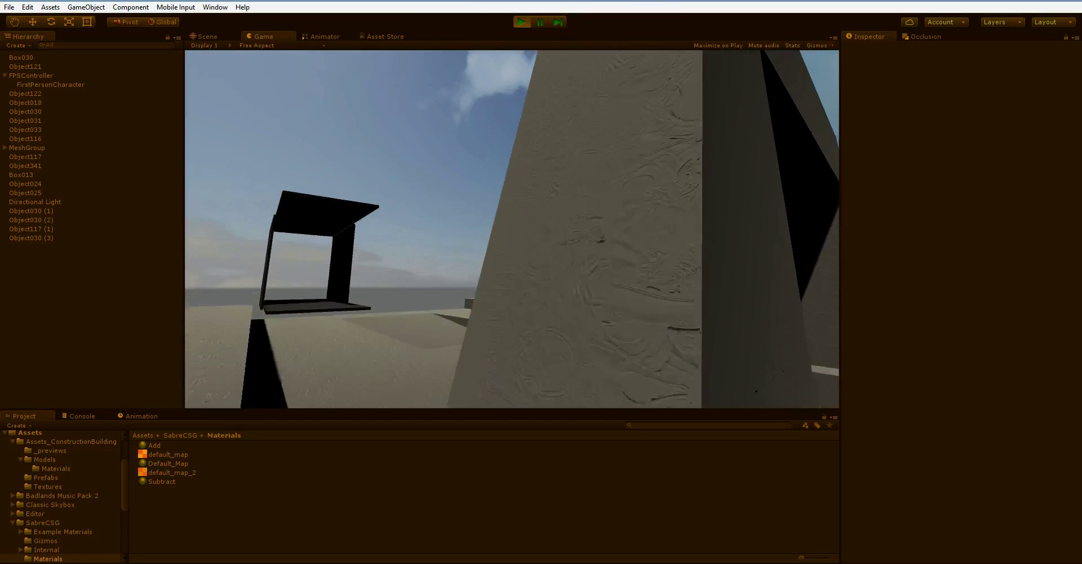
key(w)
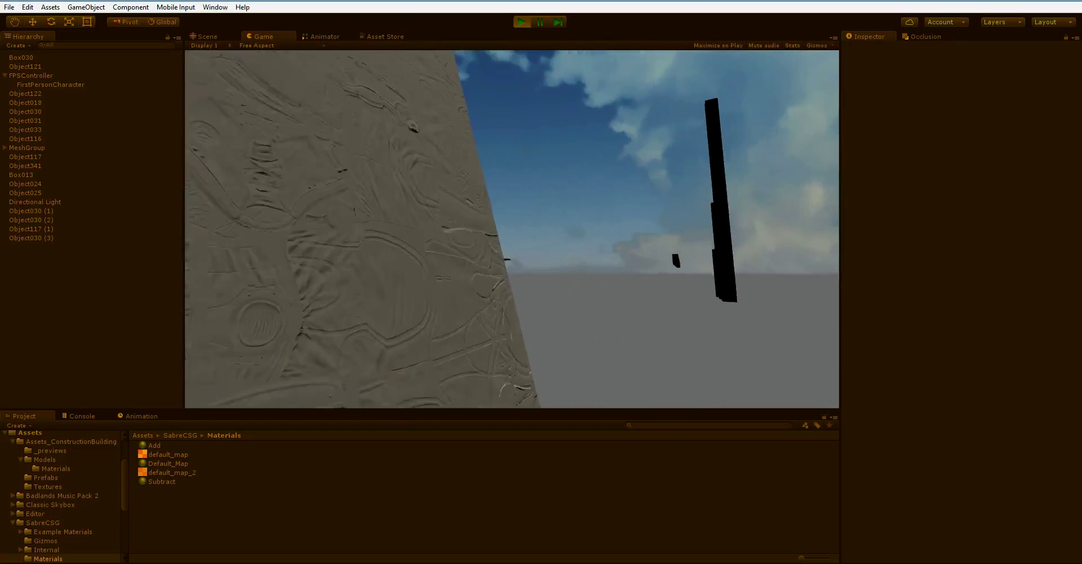
key(w)
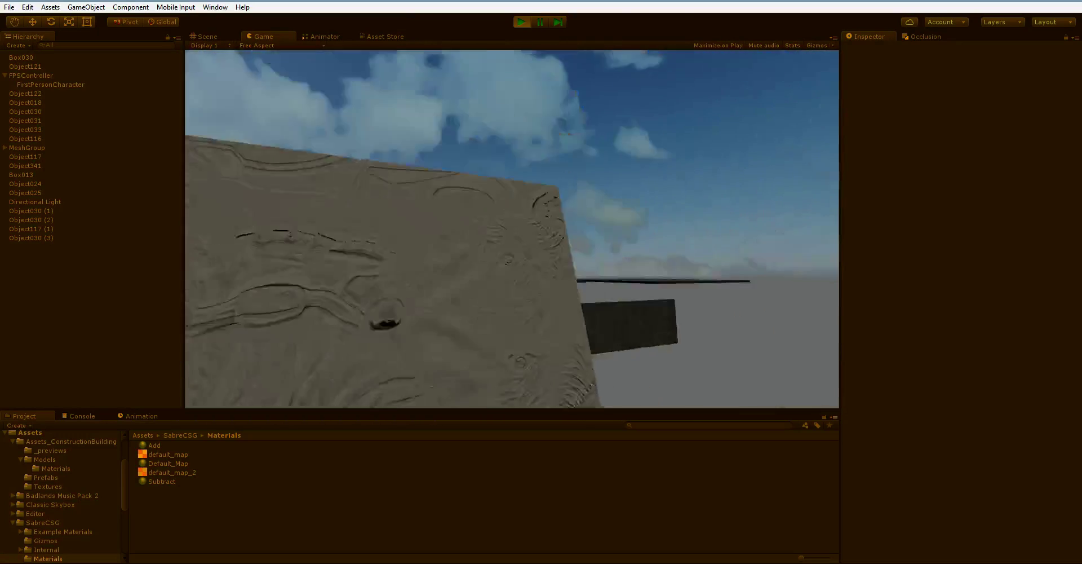
key(w)
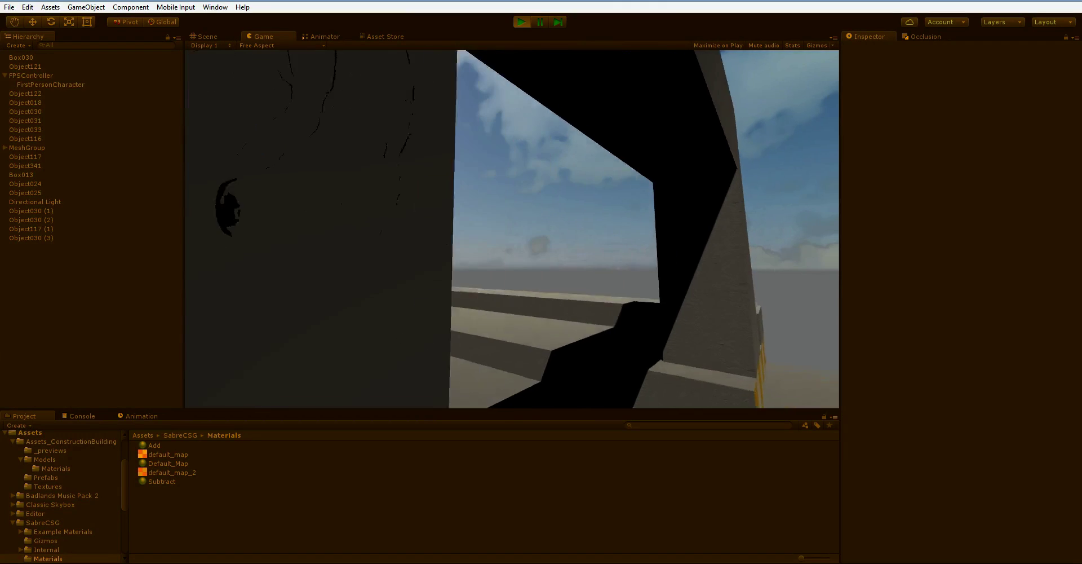
key(w)
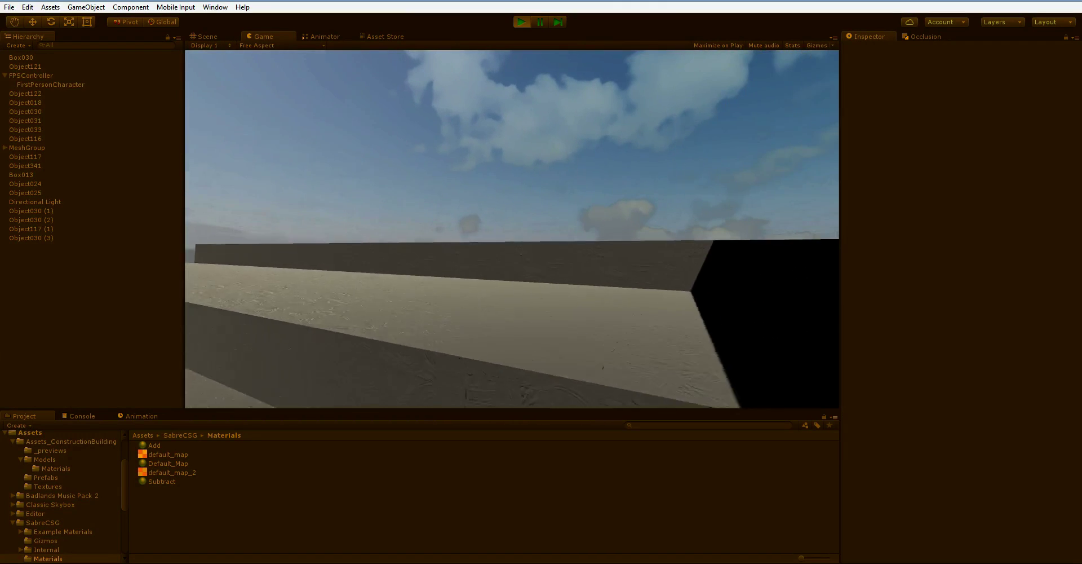
key(w)
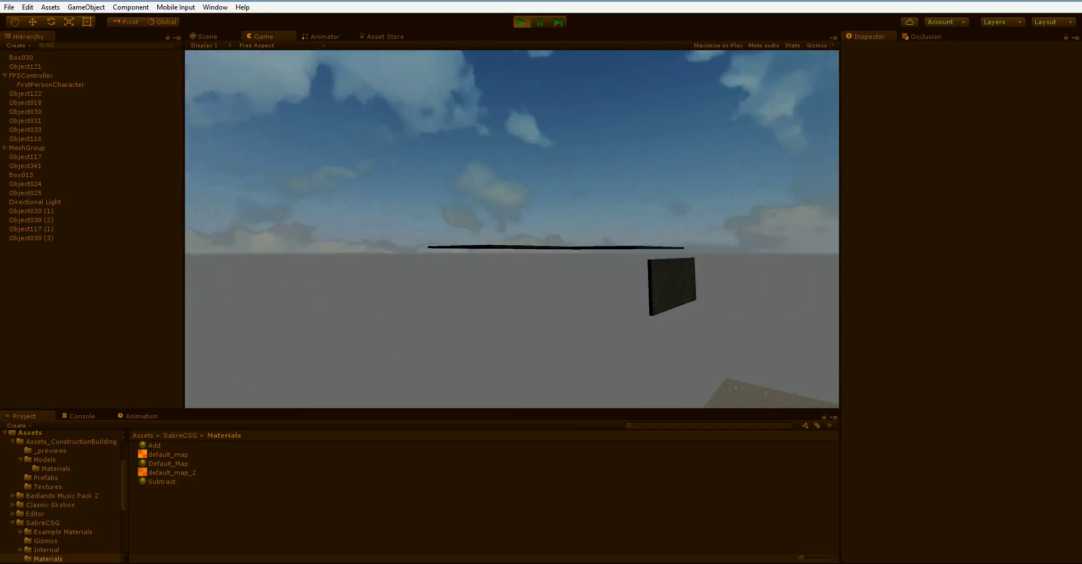
Circle the front of the archway on the lower block to examine the pillars and the striped floor edge beneath them
key(w)
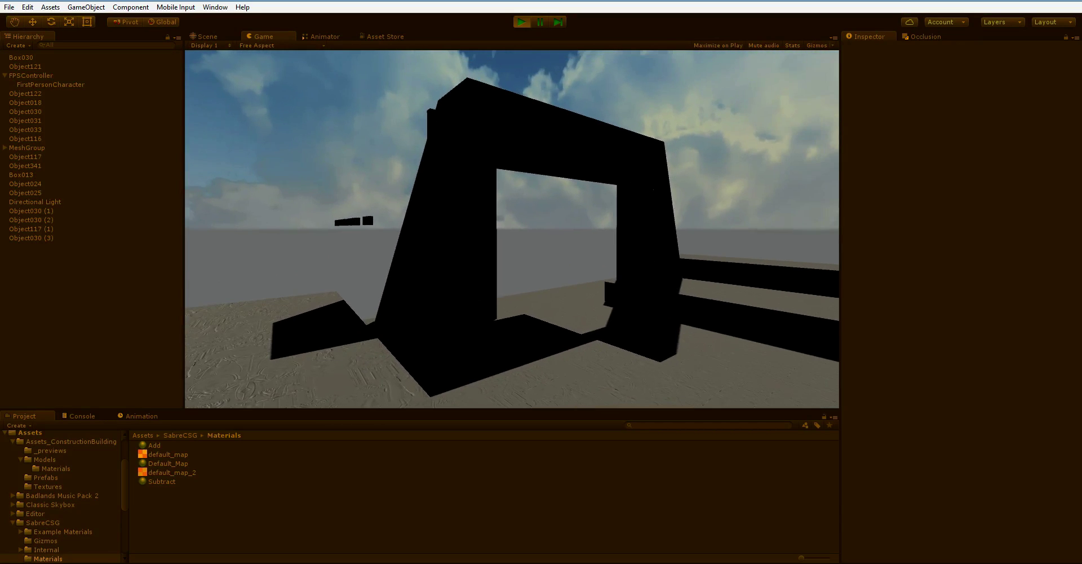
key(w)
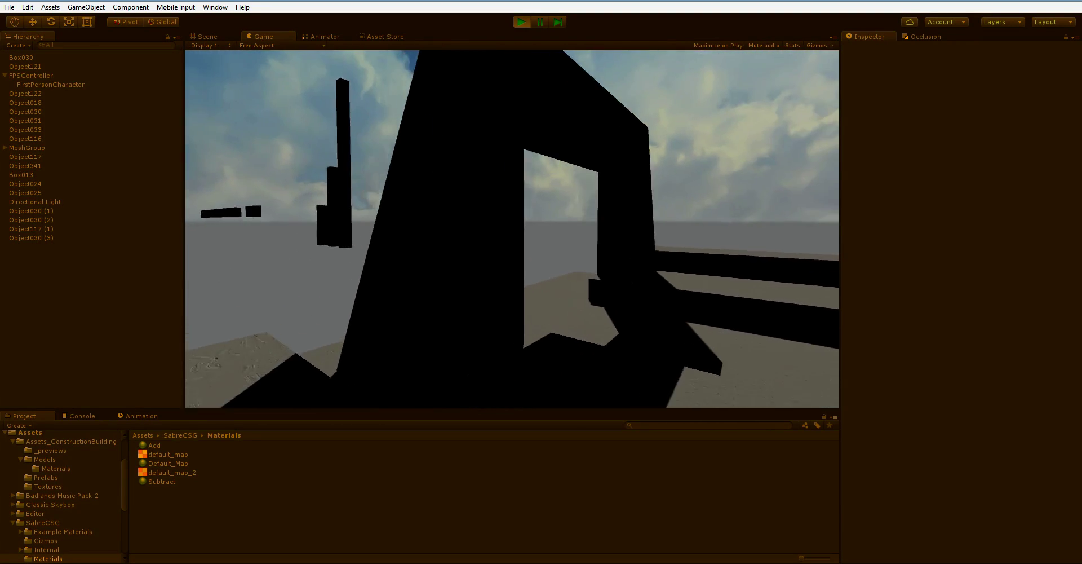
key(w)
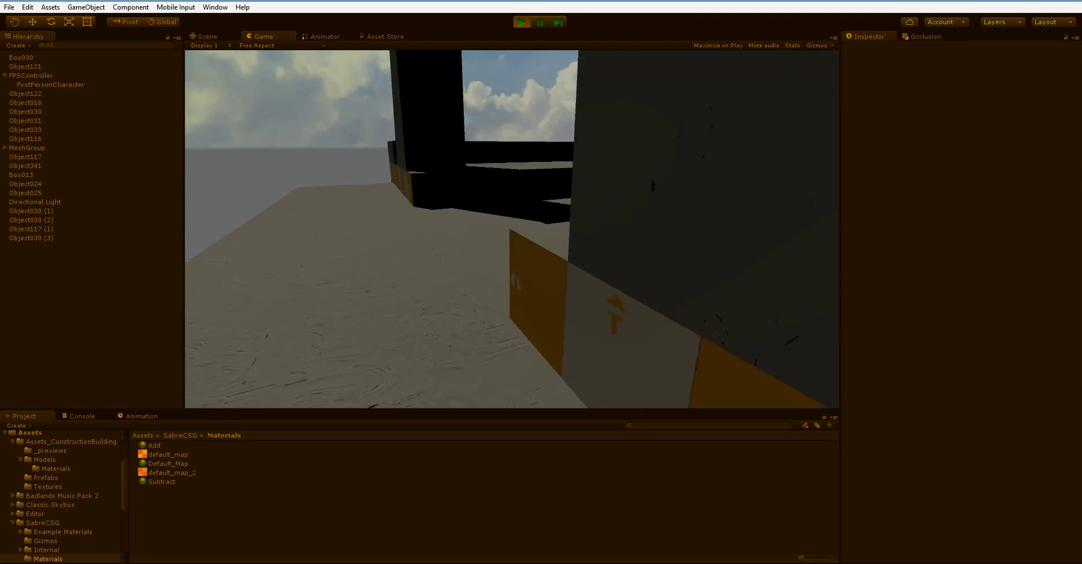
key(w)
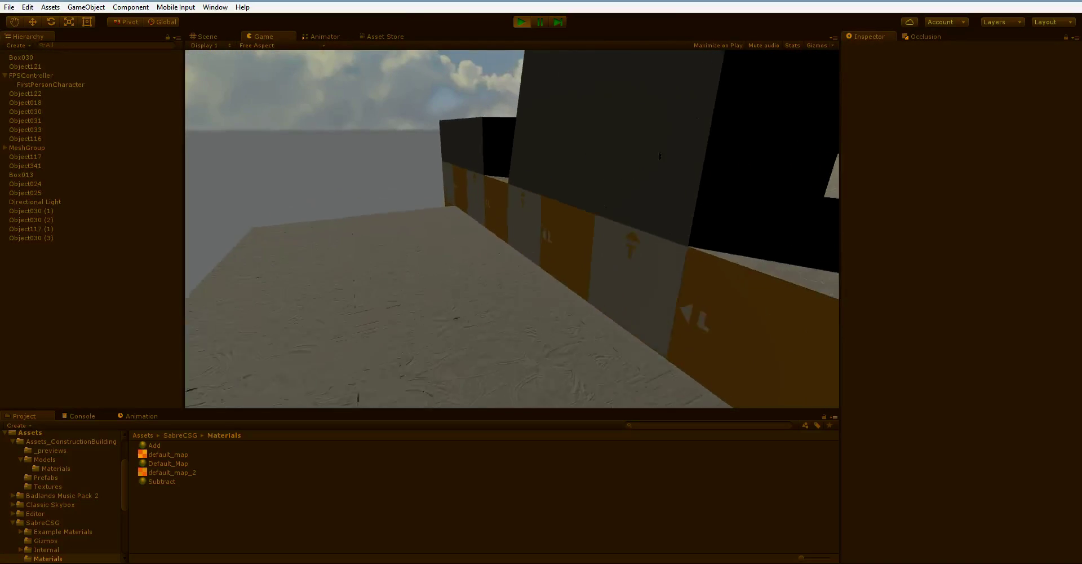
key(a)
key(s)
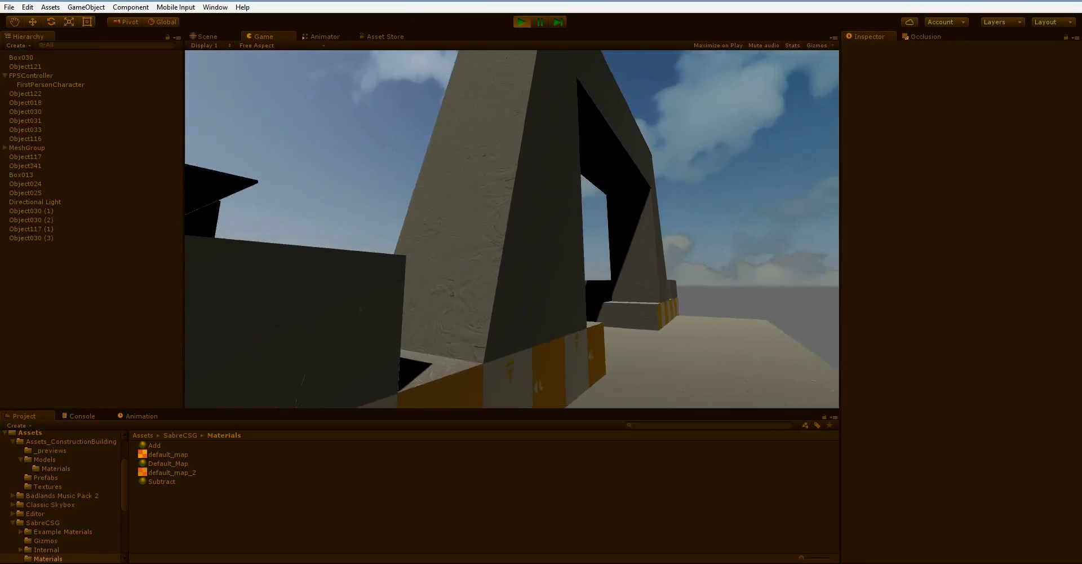
key(w)
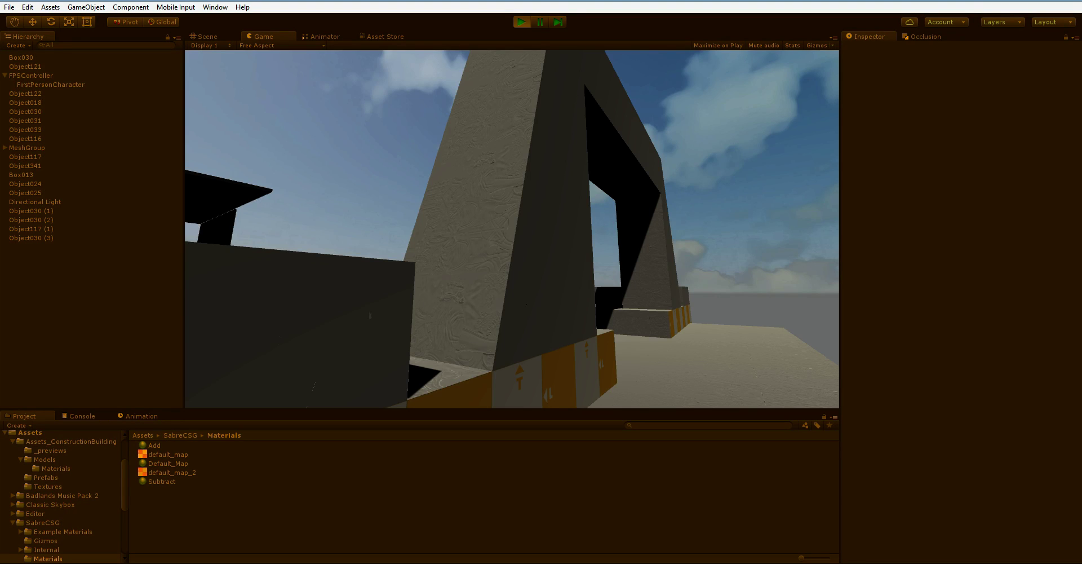
Walk from the archway along the floor and jump onto the raised side strip to view the whole layout
key(w)
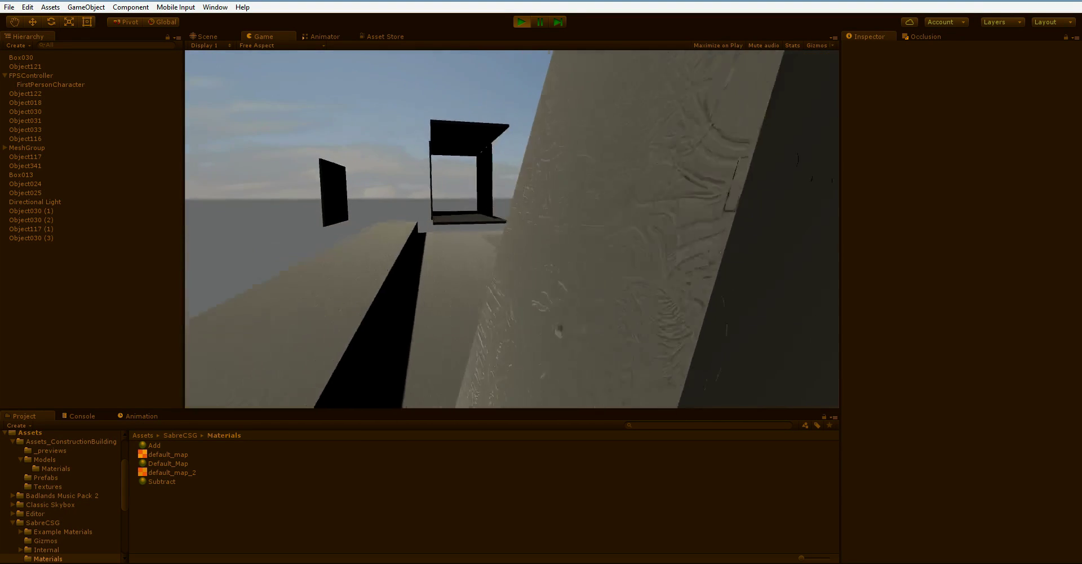
key(w)
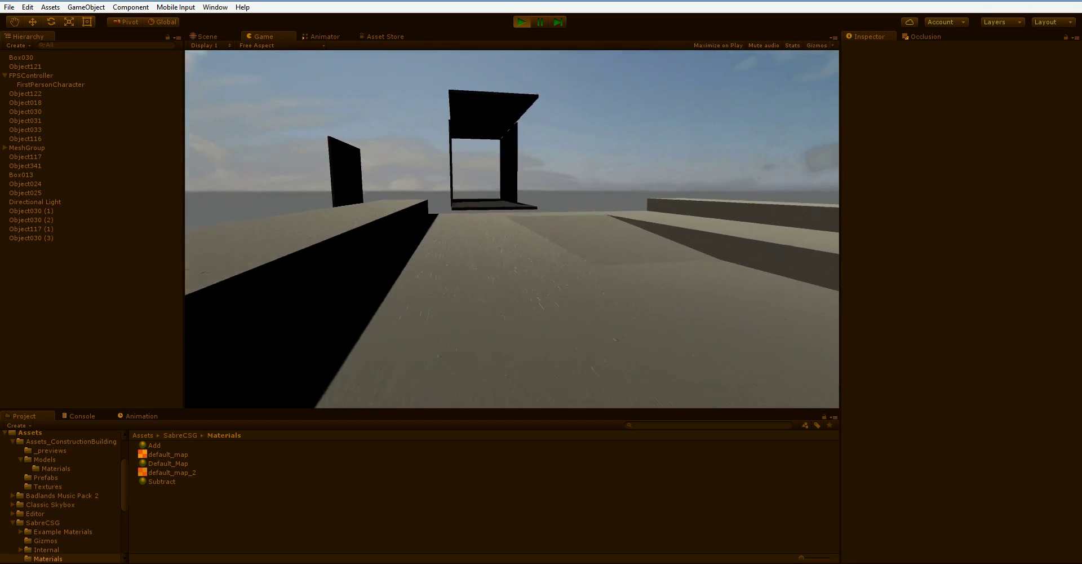
key(space)
key(w)
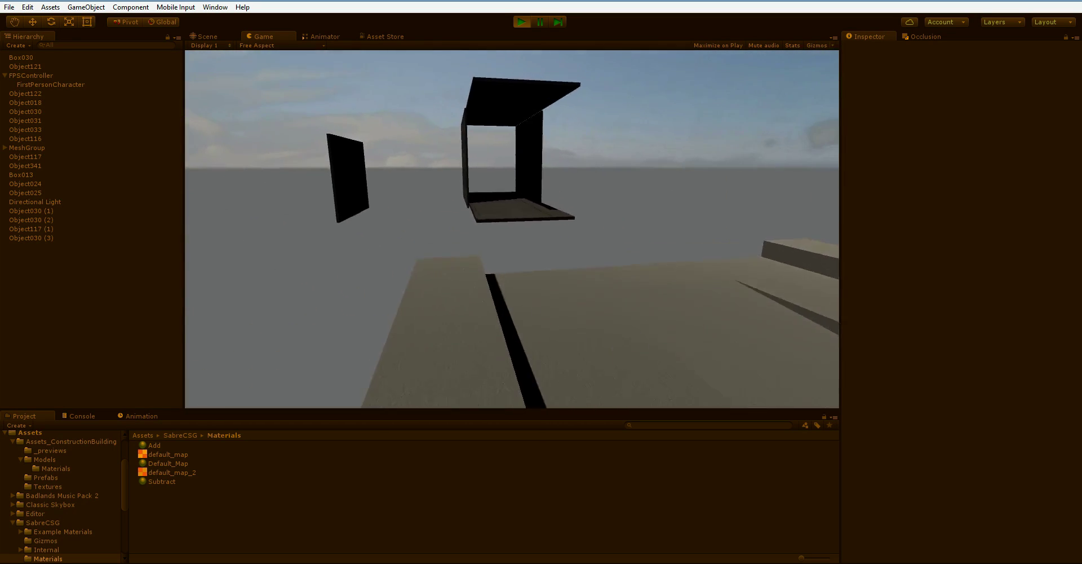
key(w)
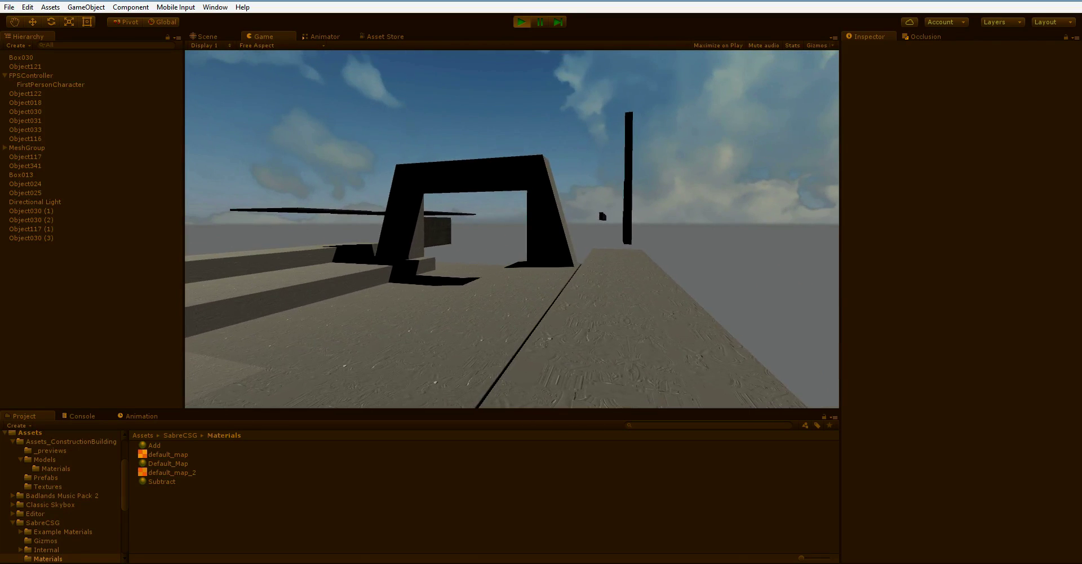
Walk back along the raised strip toward the archway and examine the pillar's sloped outer face and the floor's edge
key(w)
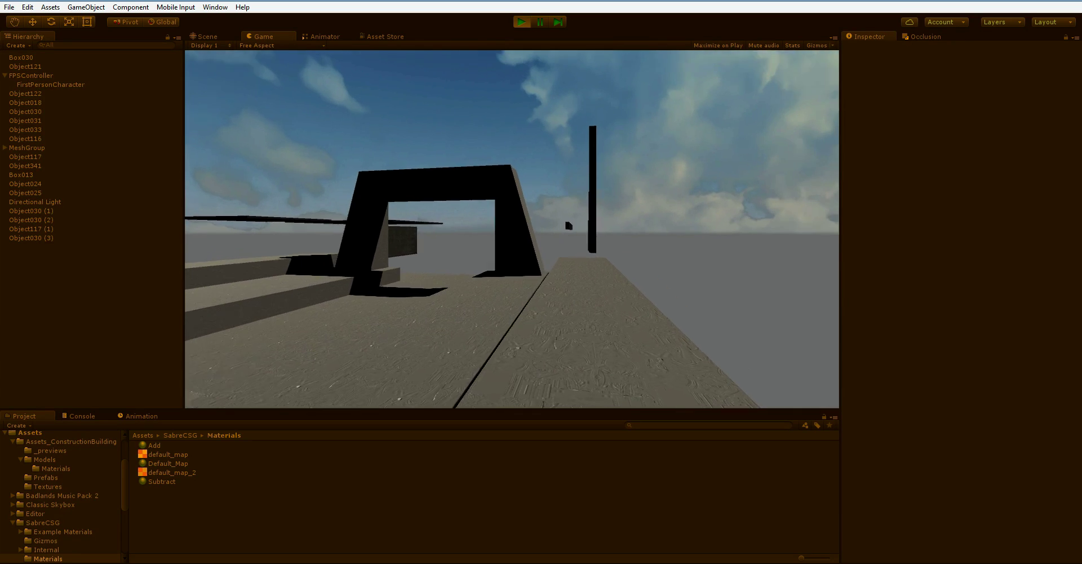
key(w)
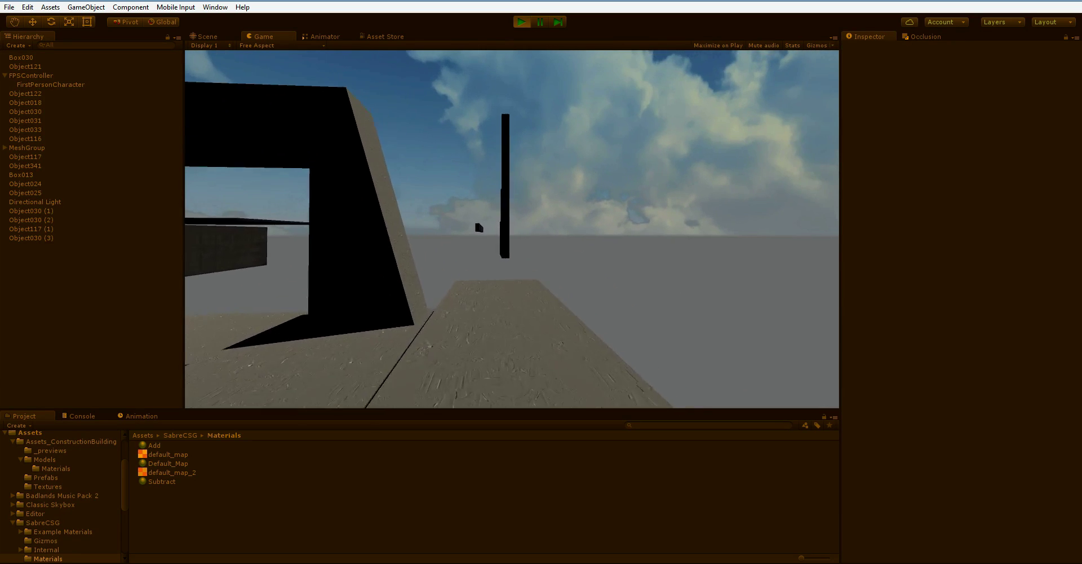
key(w)
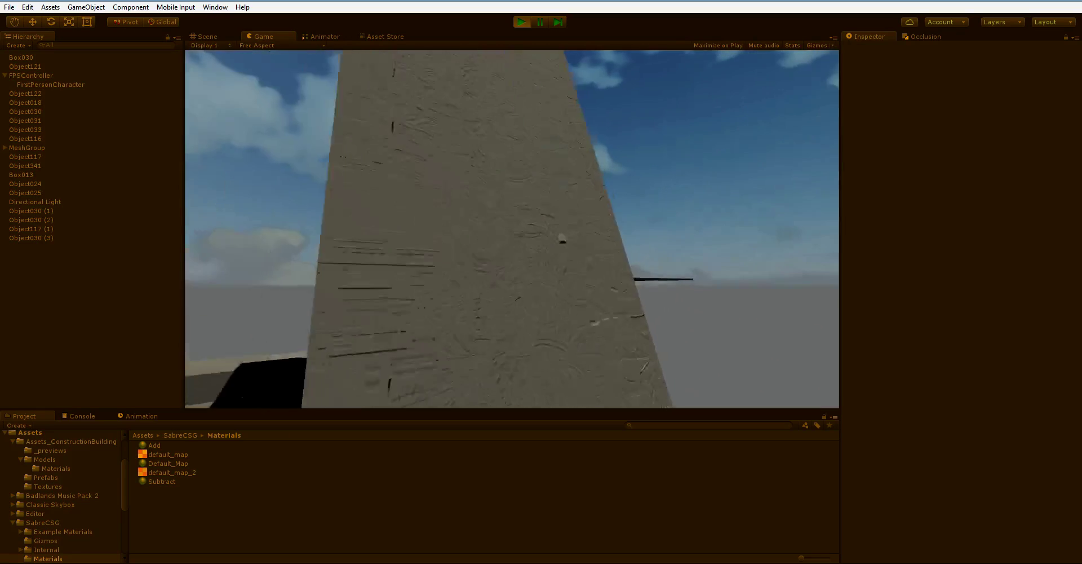
key(w)
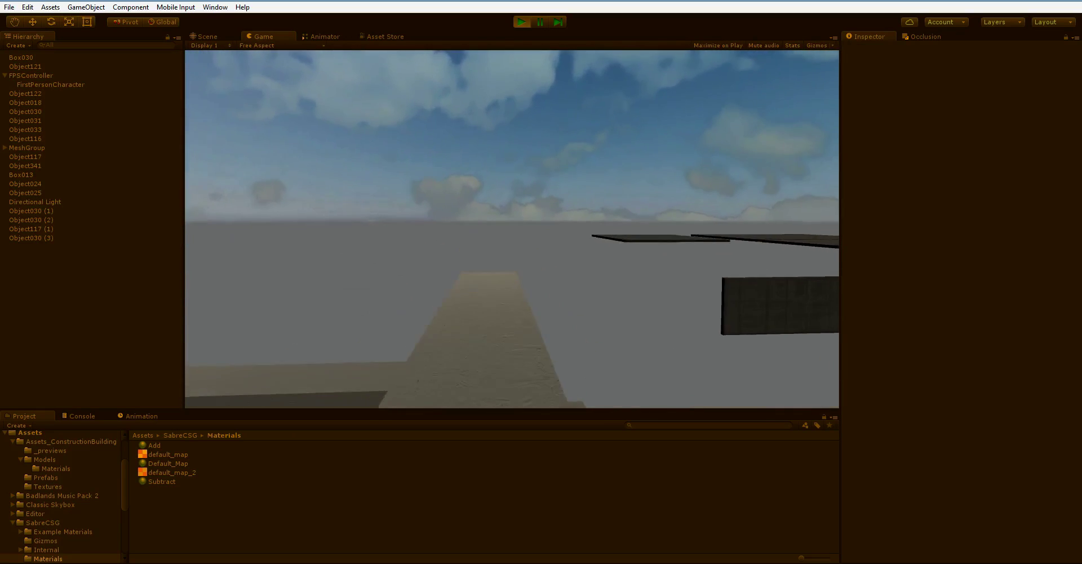
key(w)
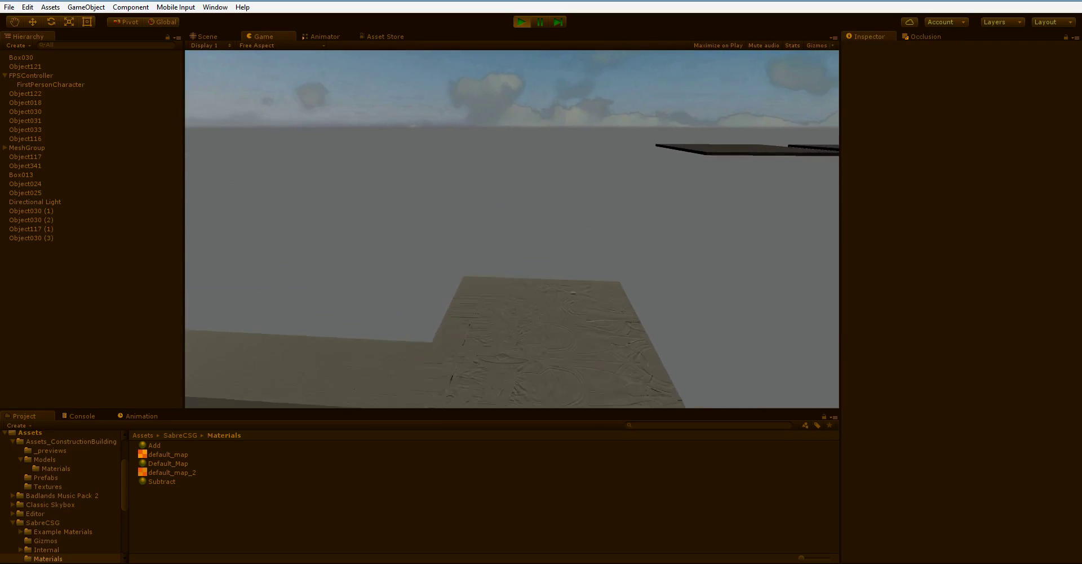
key(w)
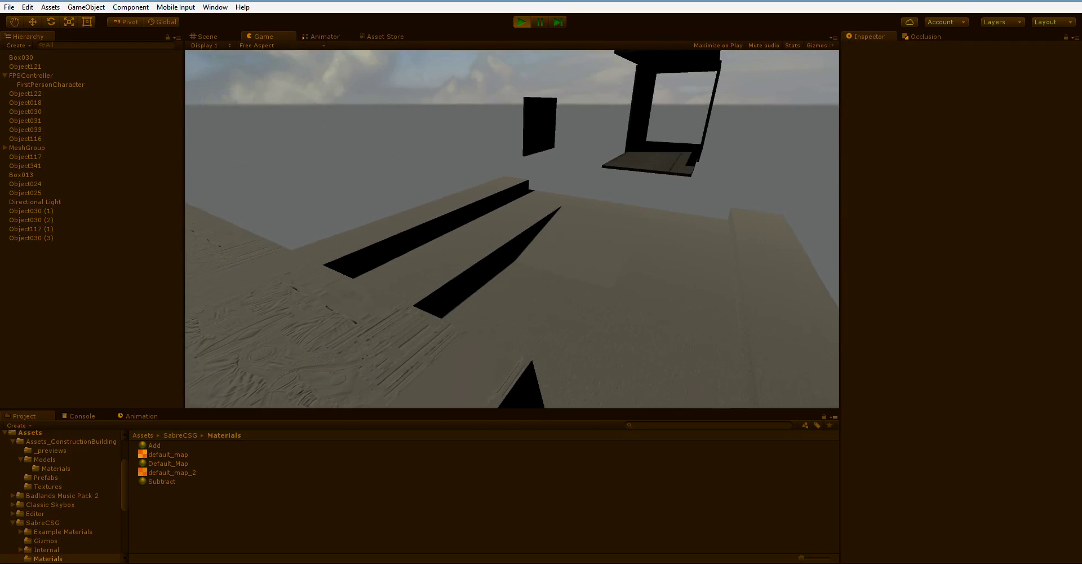
Walk from the archway along the carved channel to the floor's far end and jump up toward the raised strip
key(w)
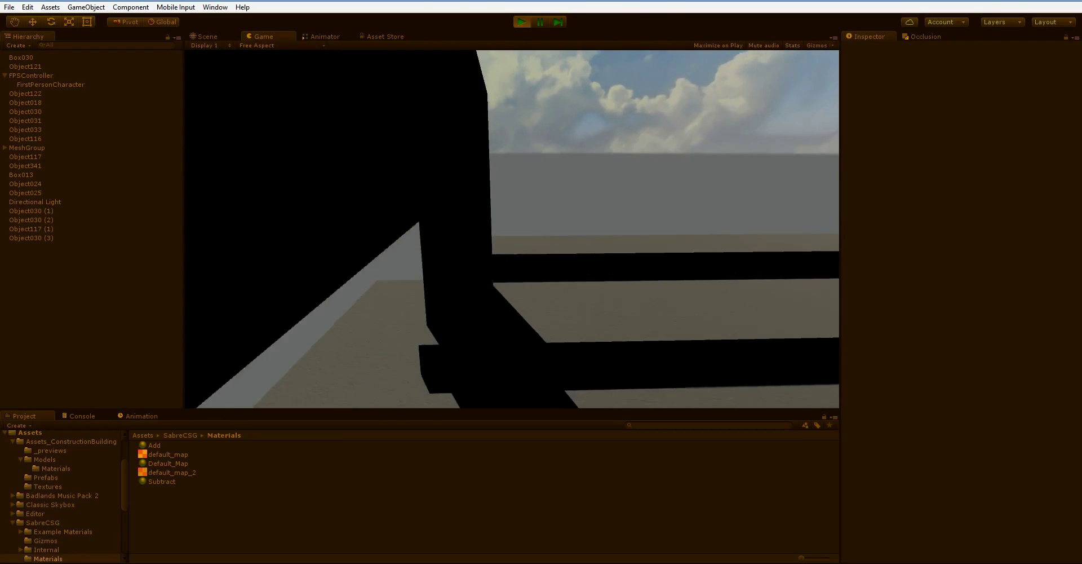
key(w)
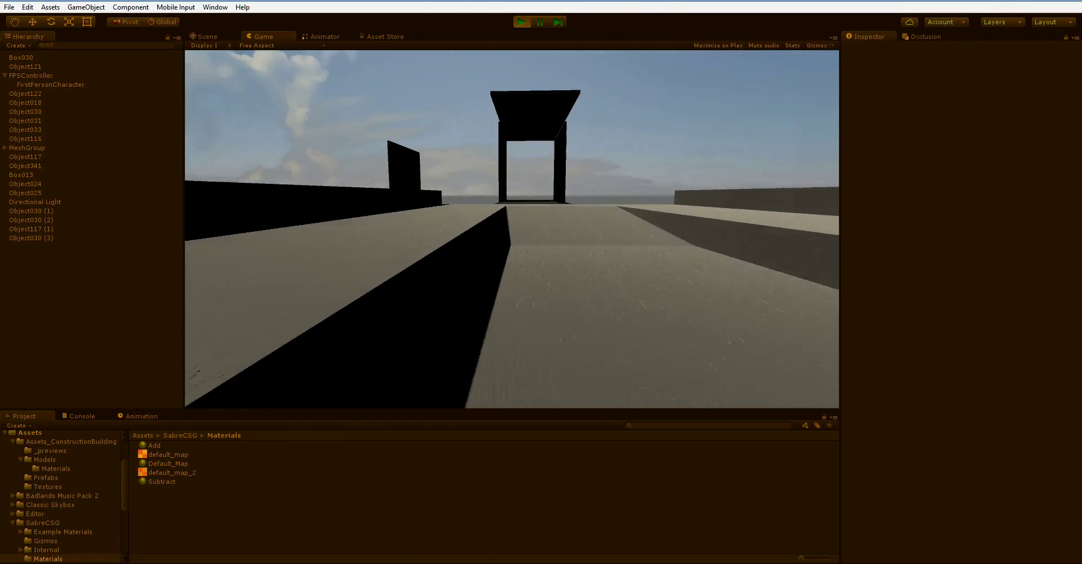
key(w)
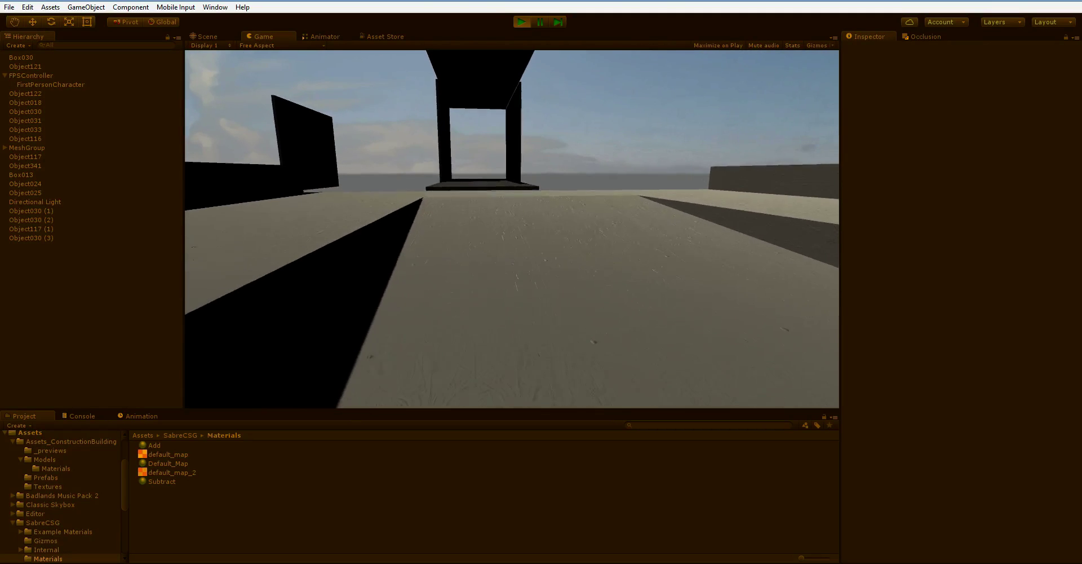
key(w)
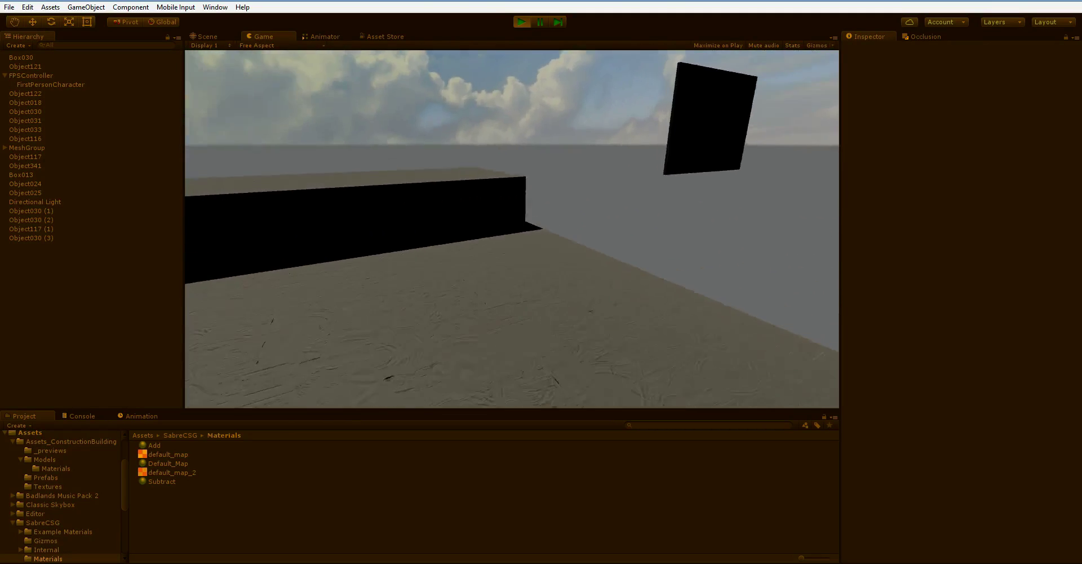
key(w)
key(space)
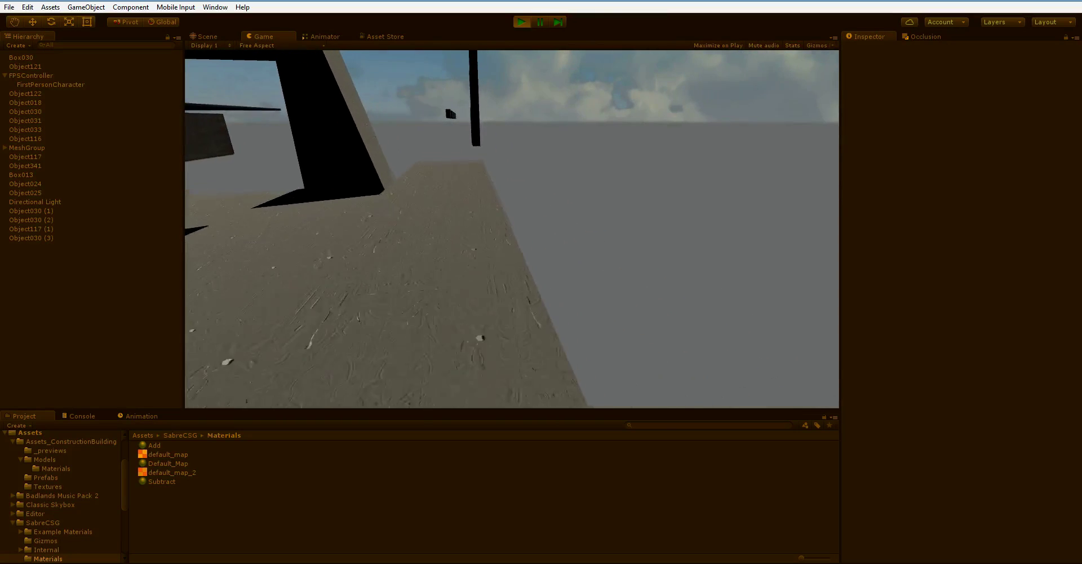
Return to the archway, jump around its sloped pillar and look over the channel and raised strips from there
key(w)
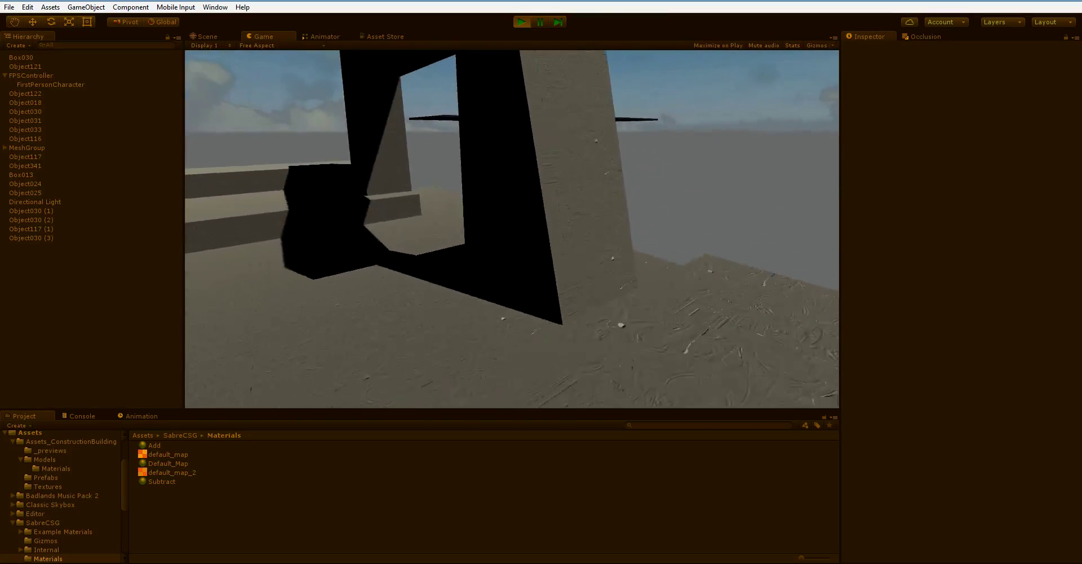
key(w)
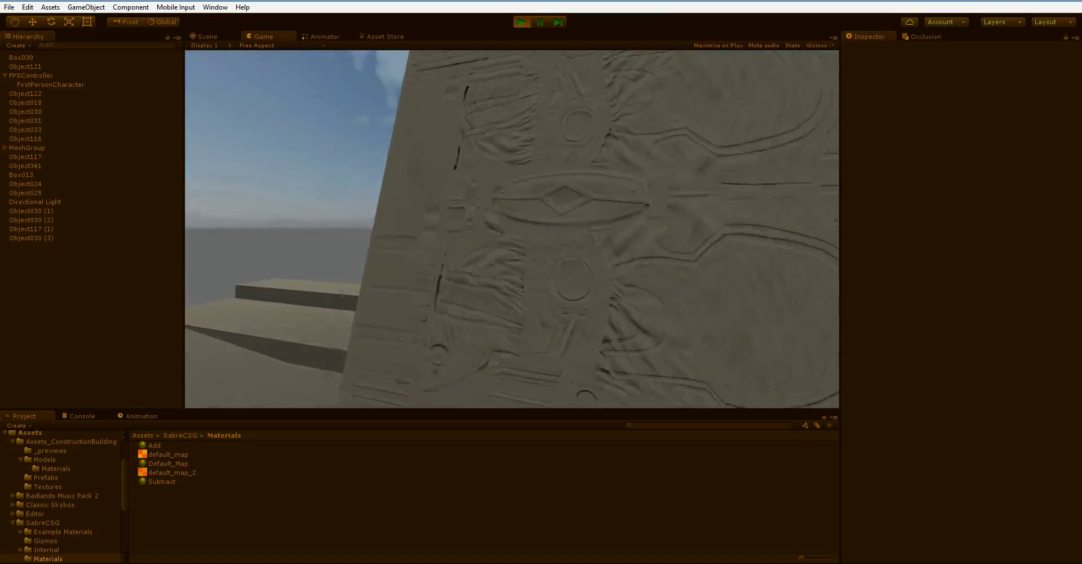
key(w)
key(space)
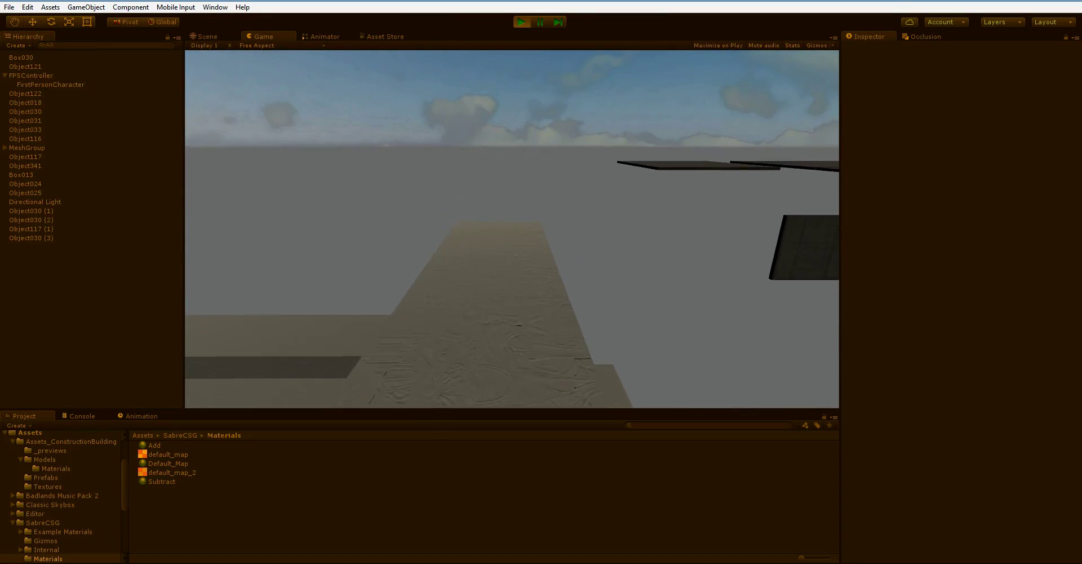
key(w)
key(space)
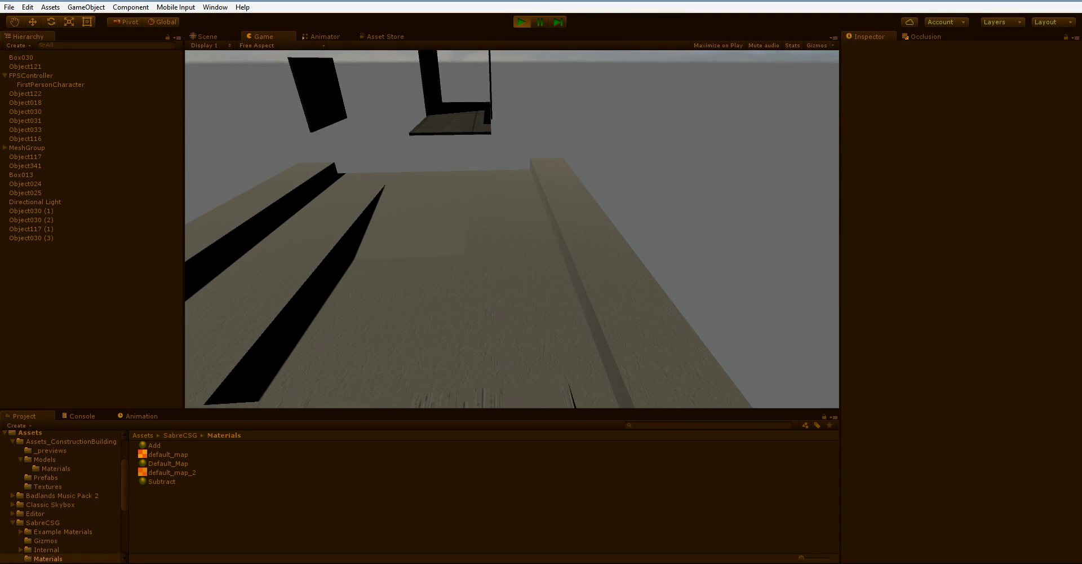
key(w)
key(w)
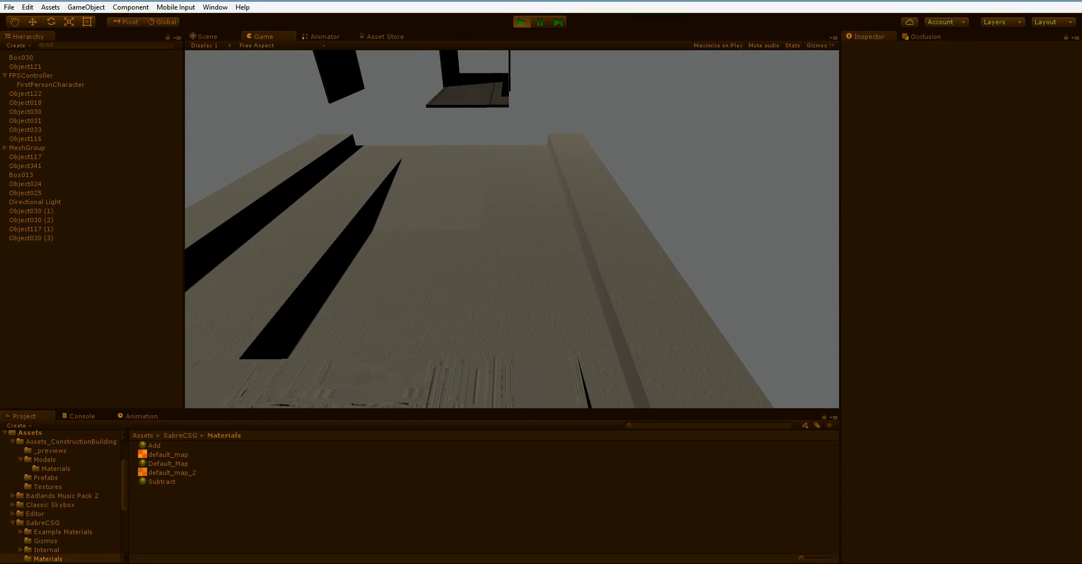